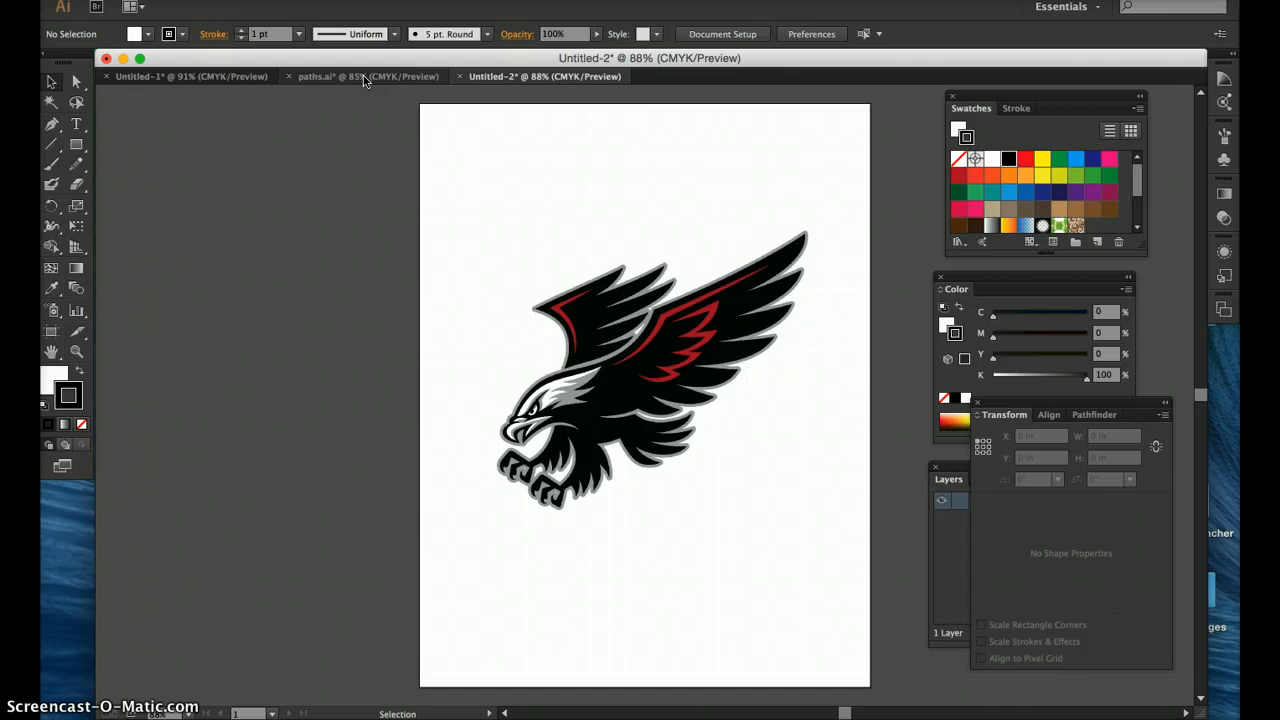
Switch to the paths.ai document and move the circle up to about X 1.35 in, Y 1.0 in with the Selection tool.
left_click(366, 77)
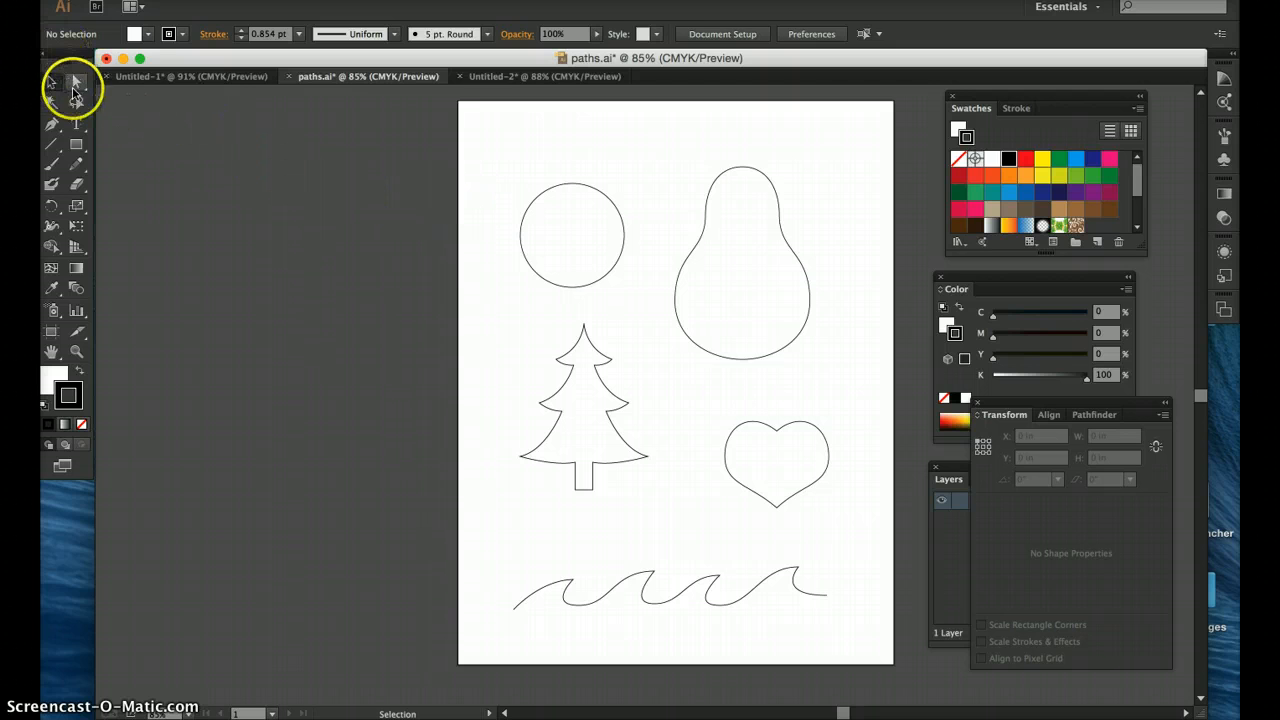
left_click(52, 126)
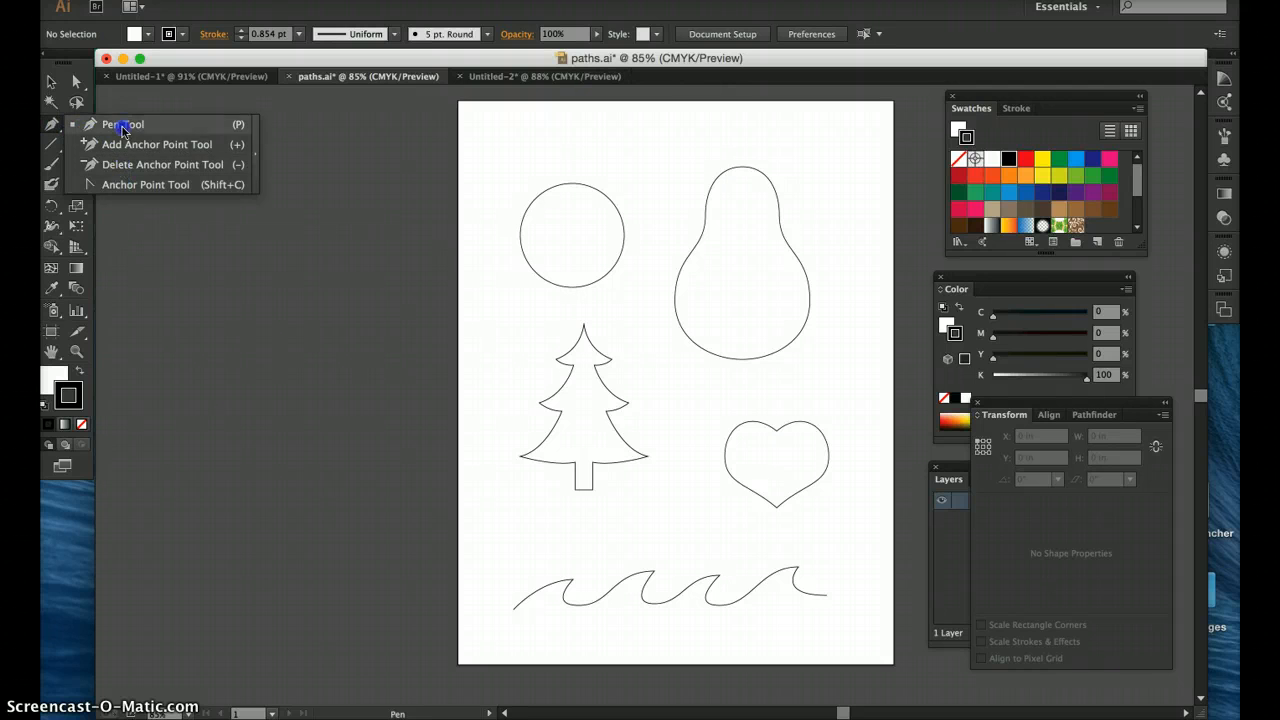
left_click(168, 152)
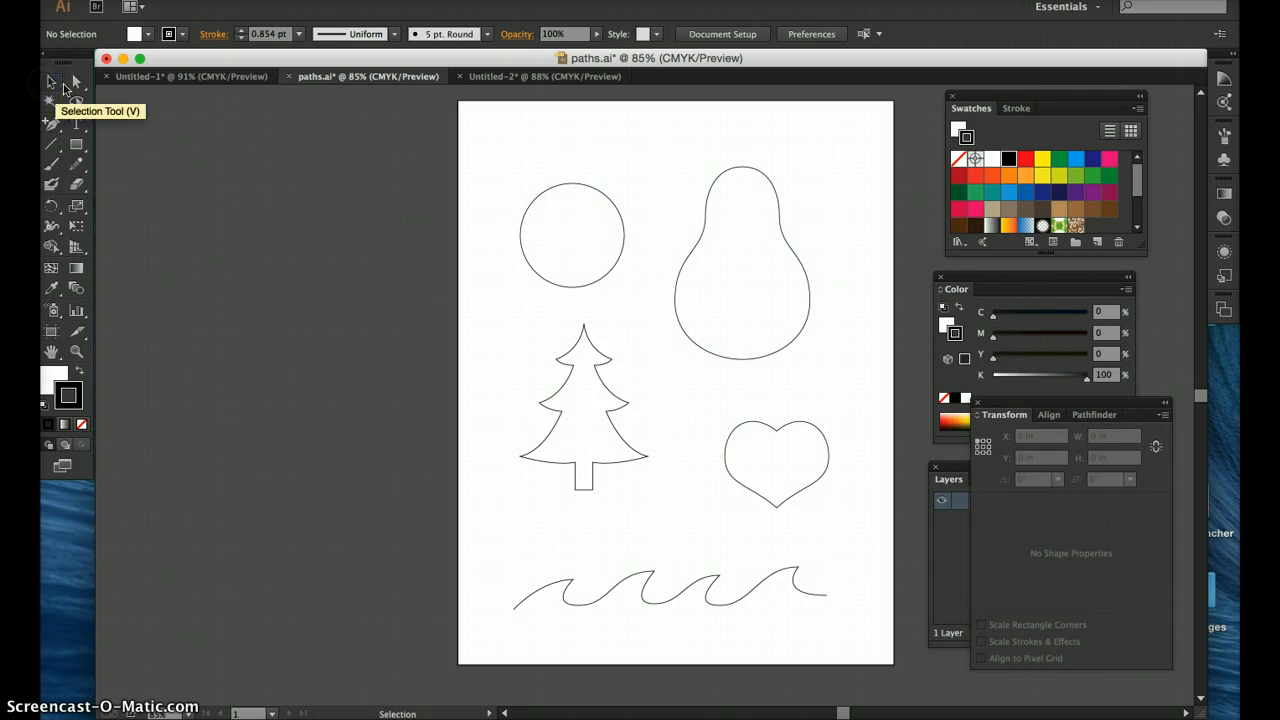
left_click(77, 84)
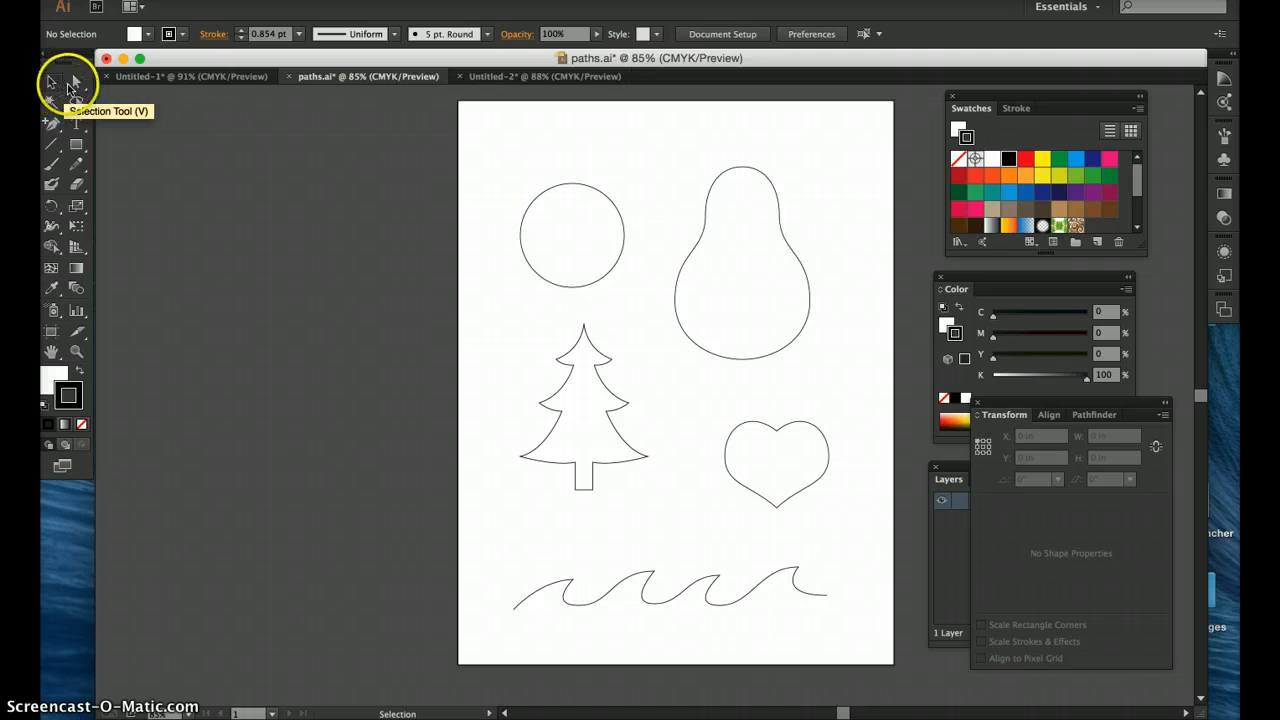
left_click(51, 84)
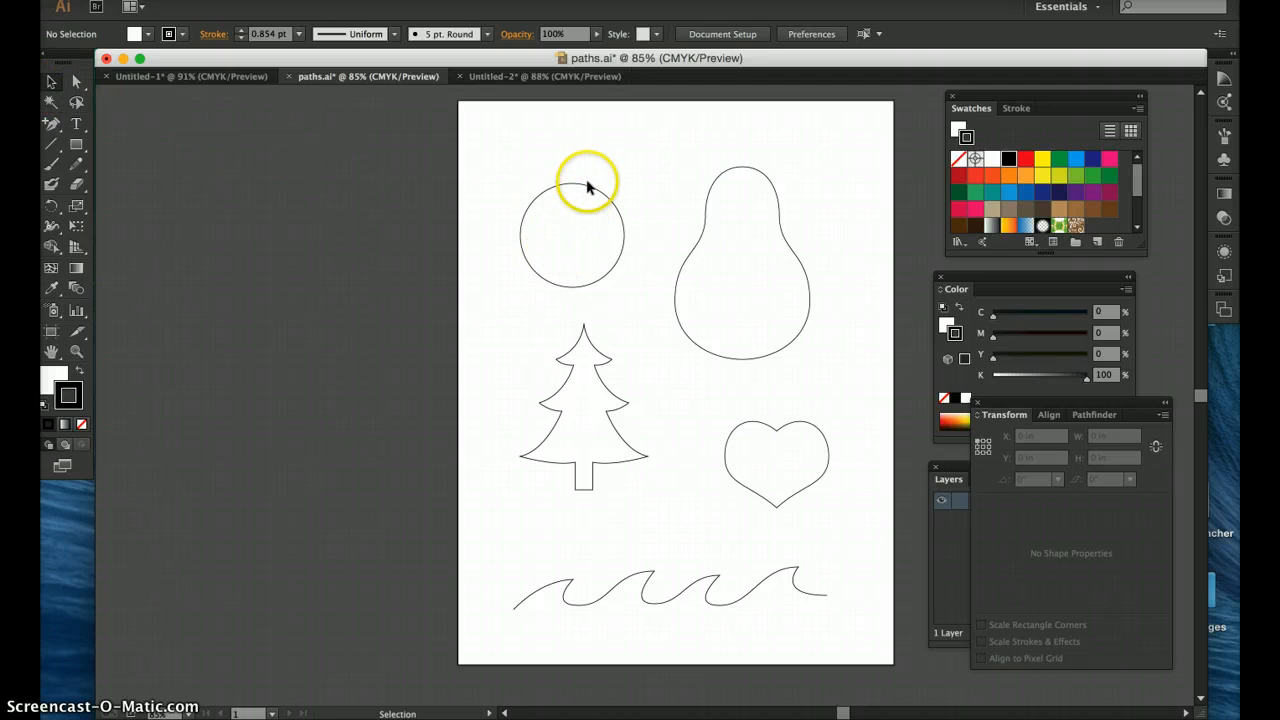
left_click_drag(590, 190, 596, 159)
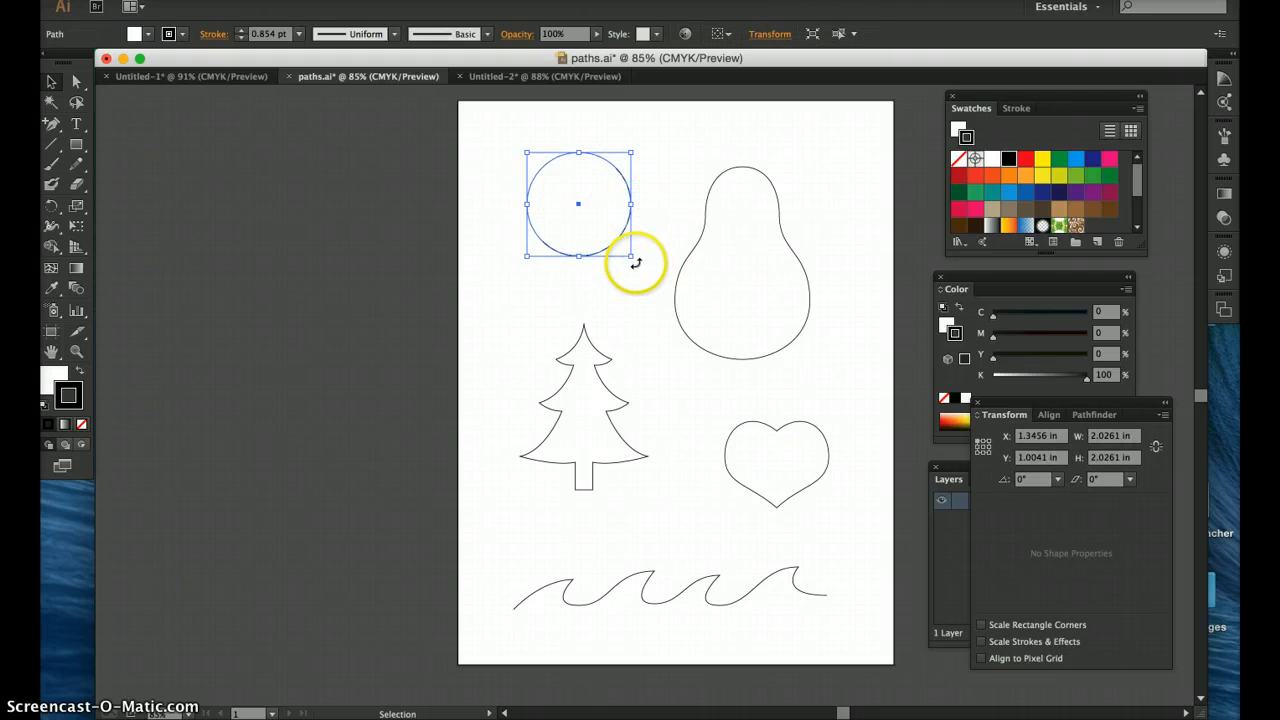
Try rotating the circle and deleting it, and undo both changes.
left_click_drag(634, 260, 640, 334)
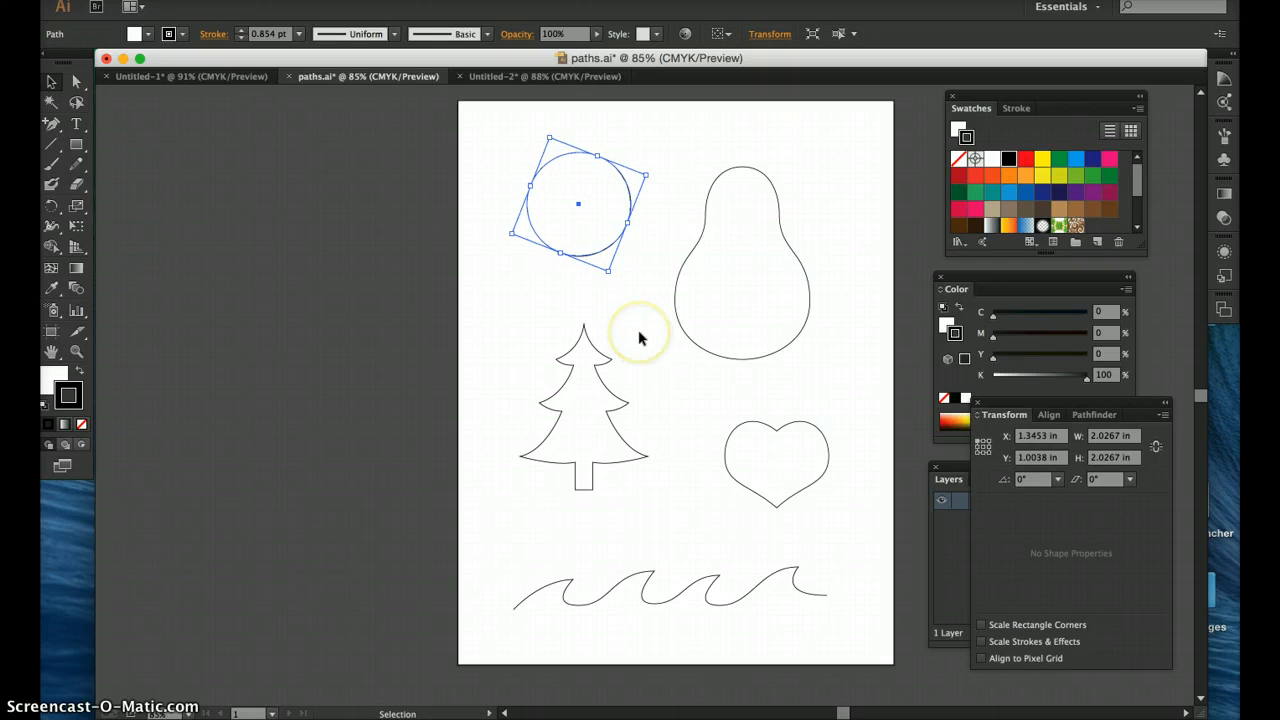
key("Delete")
key("super+z")
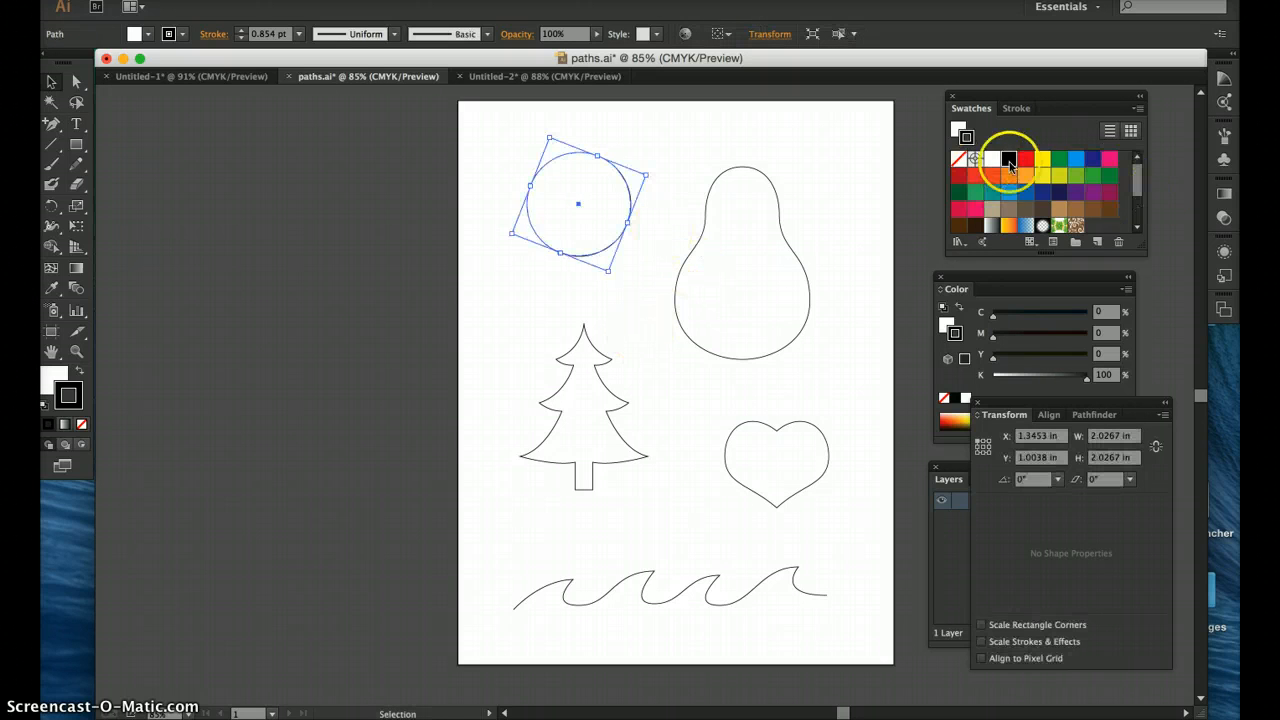
key("super+z")
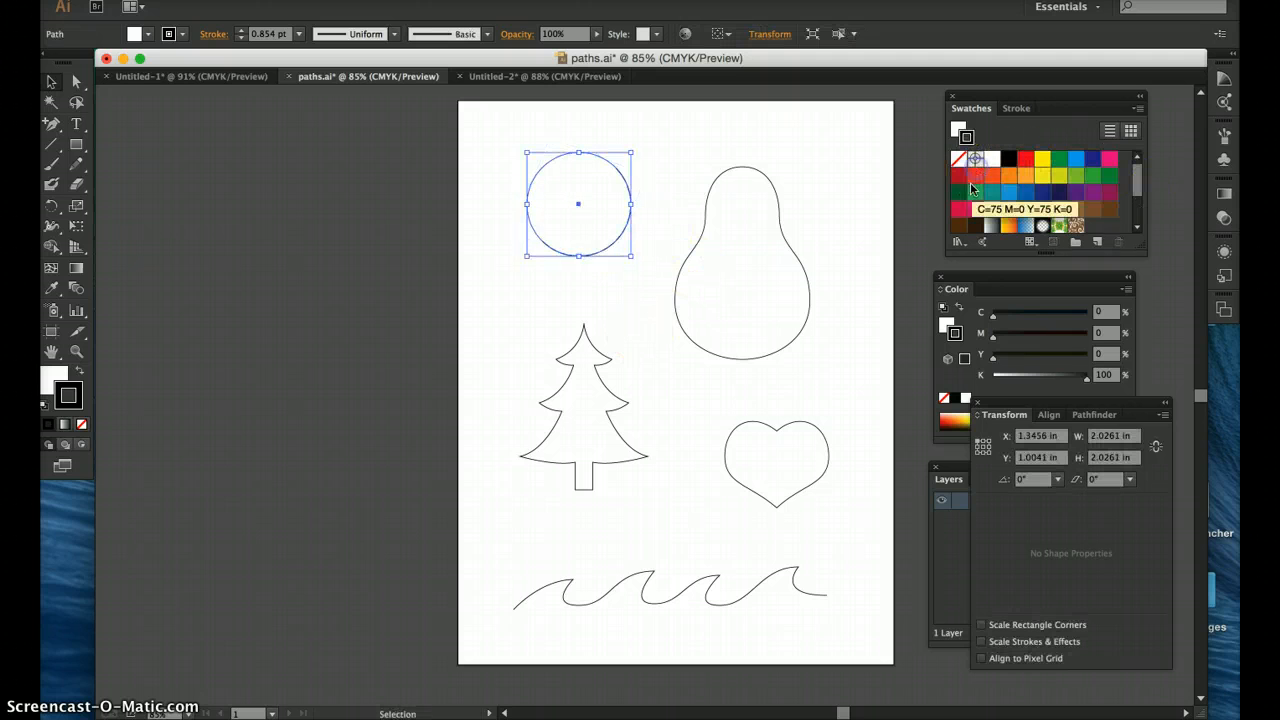
Give the circle a red fill (C=0 M=90 Y=85 K=0) and remove its stroke.
left_click(975, 175)
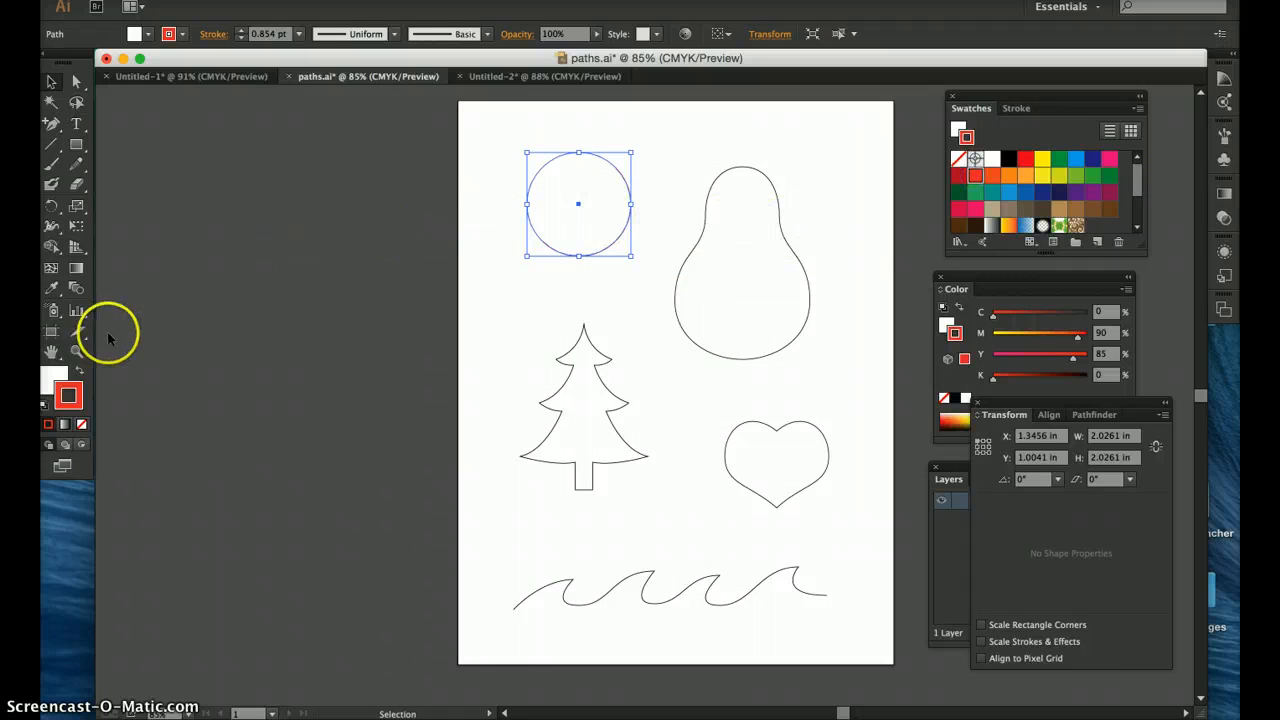
left_click(79, 370)
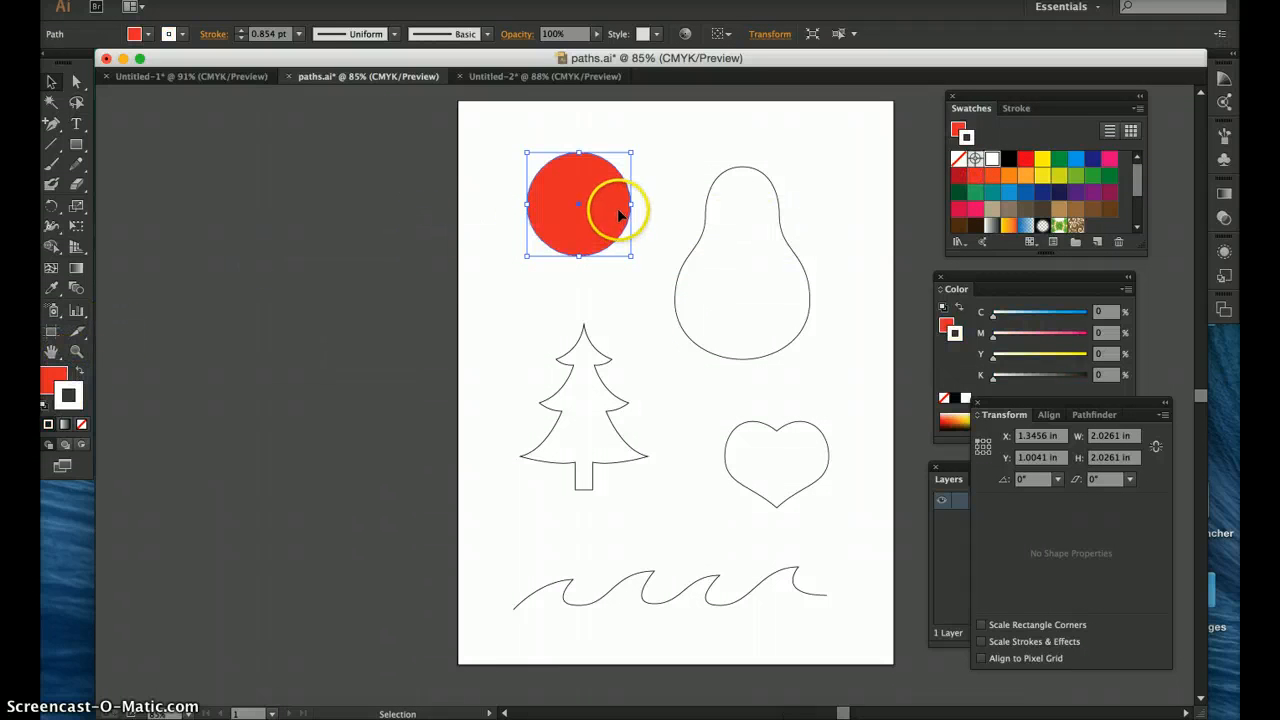
left_click(81, 425)
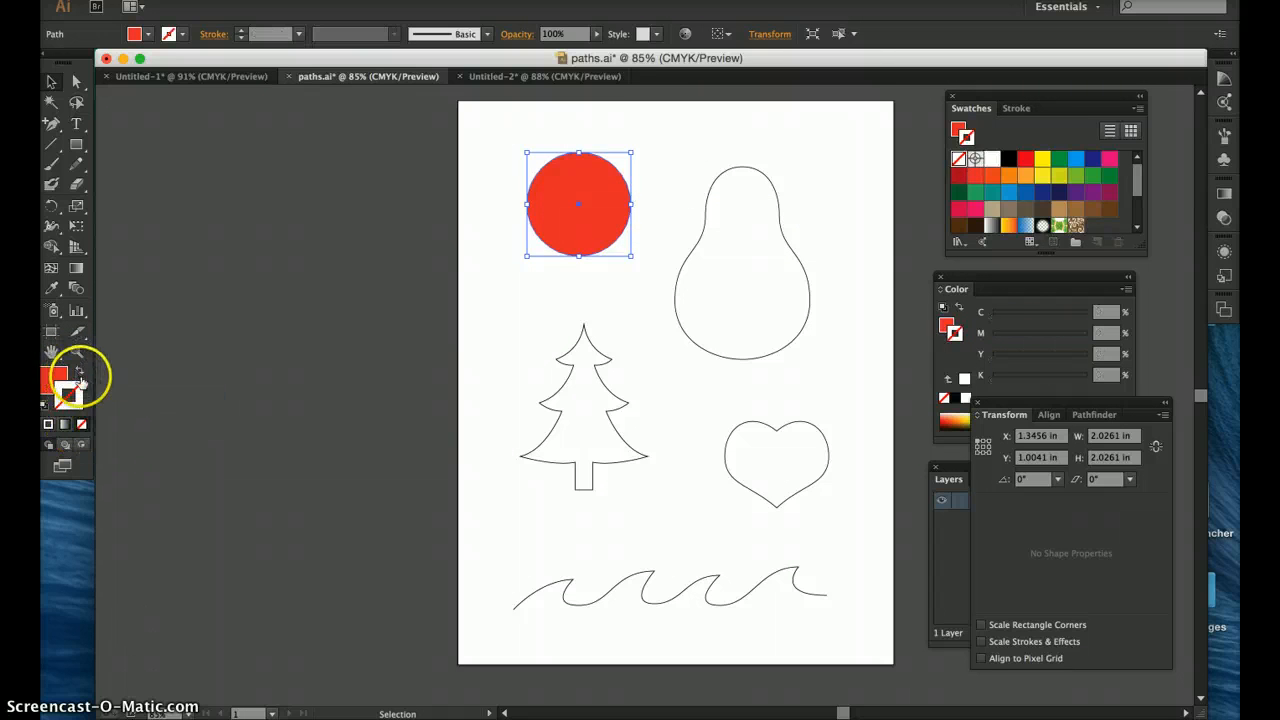
Change the circle to no fill with a black stroke, and shift it slightly to the left on the page.
left_click(80, 372)
left_click(1009, 158)
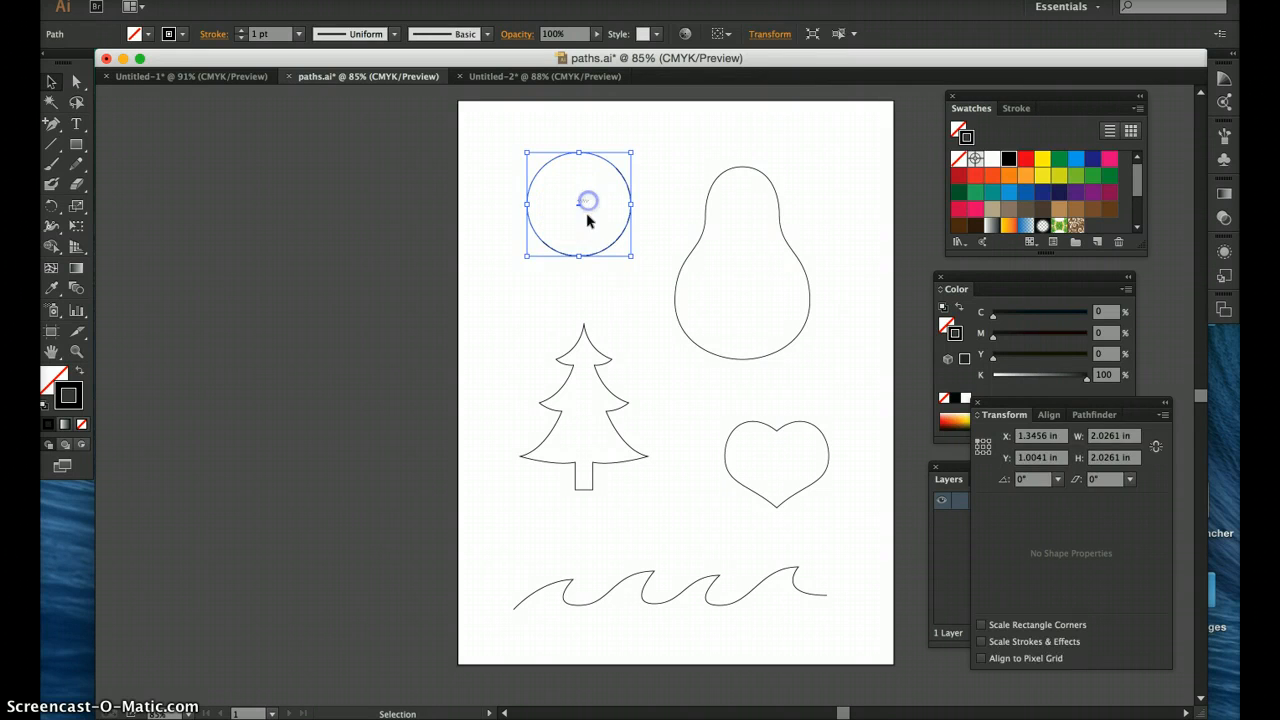
left_click(616, 266)
left_click(604, 262)
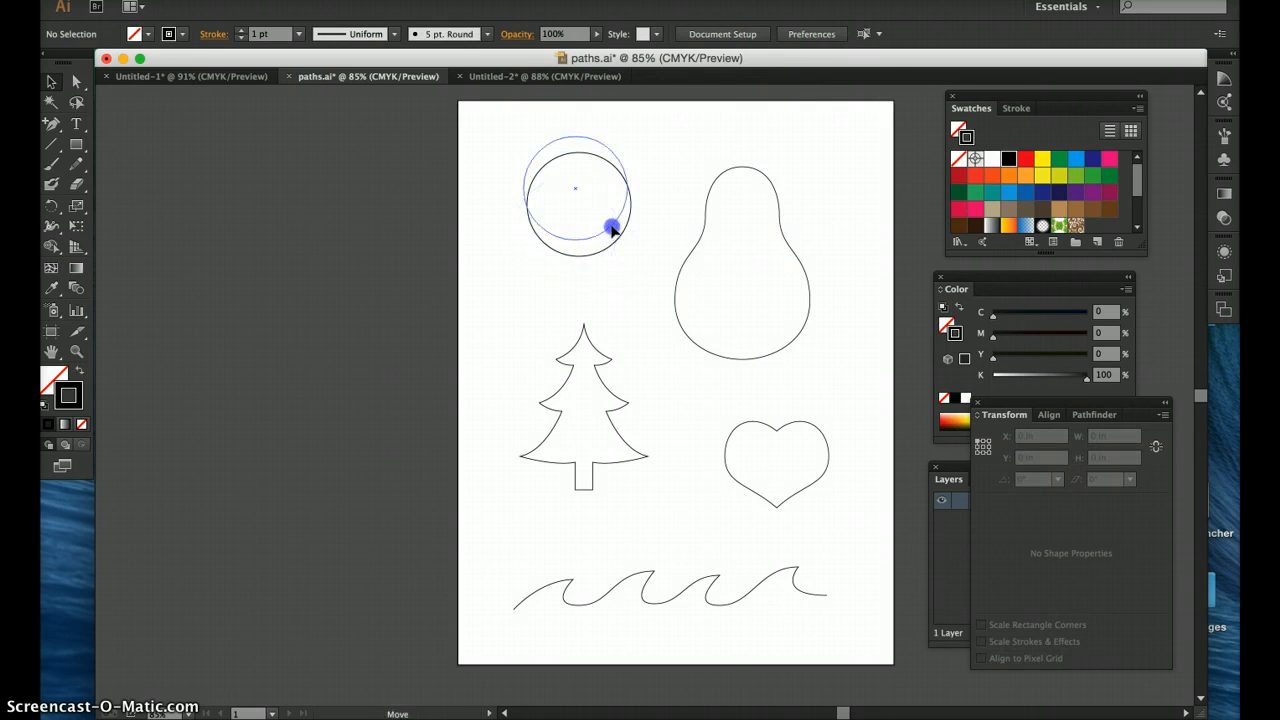
left_click(546, 293)
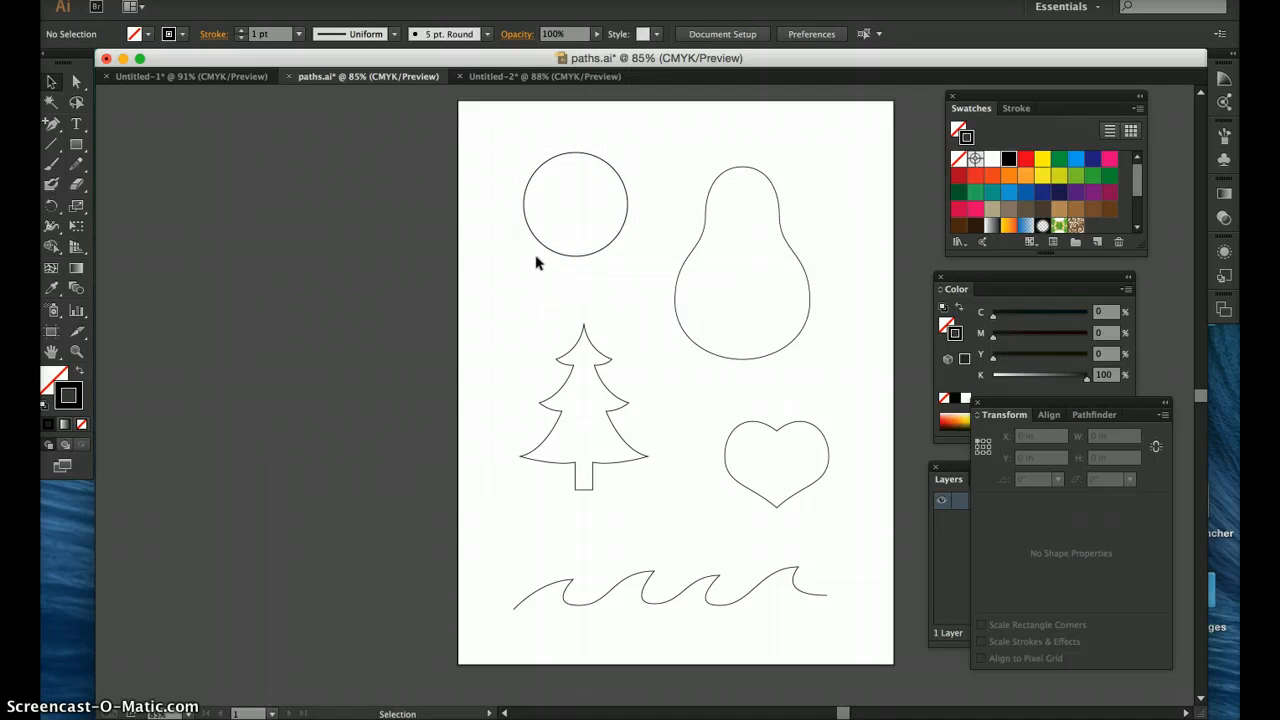
Move the whole circle slightly up and right to about X 1.44 in, Y 0.84 in with the Direct Selection tool.
left_click(76, 82)
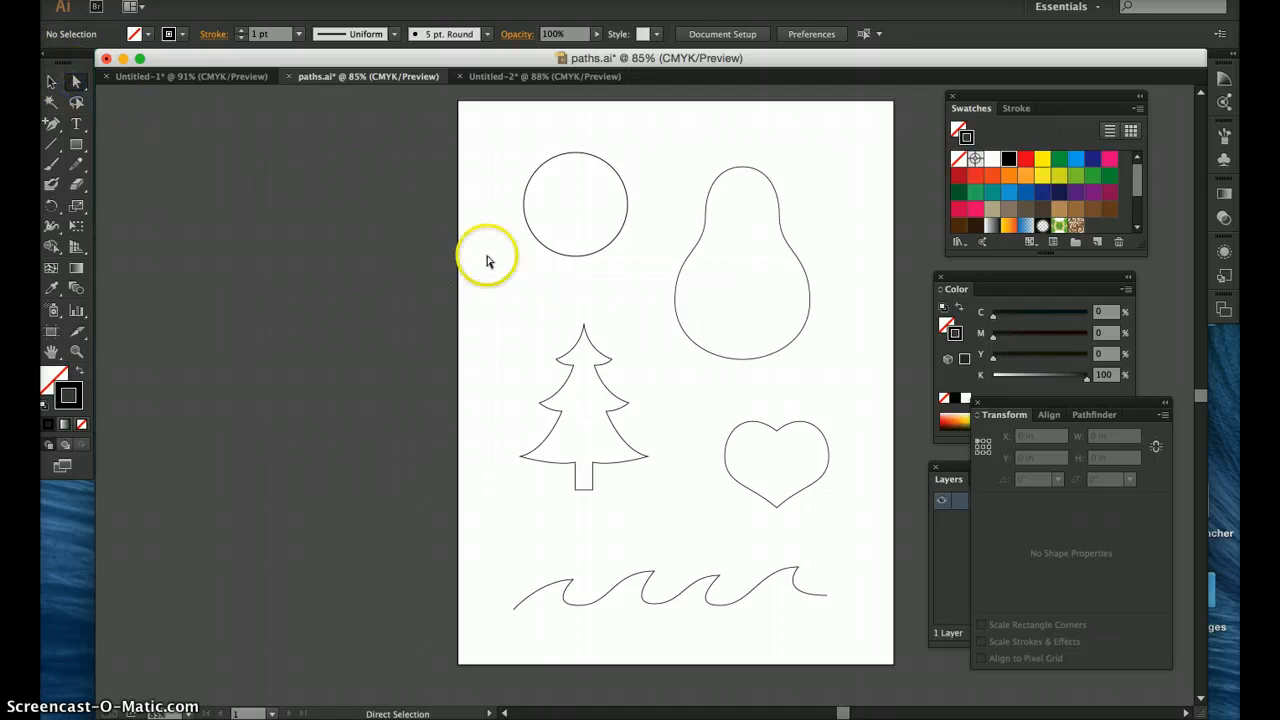
left_click(576, 203)
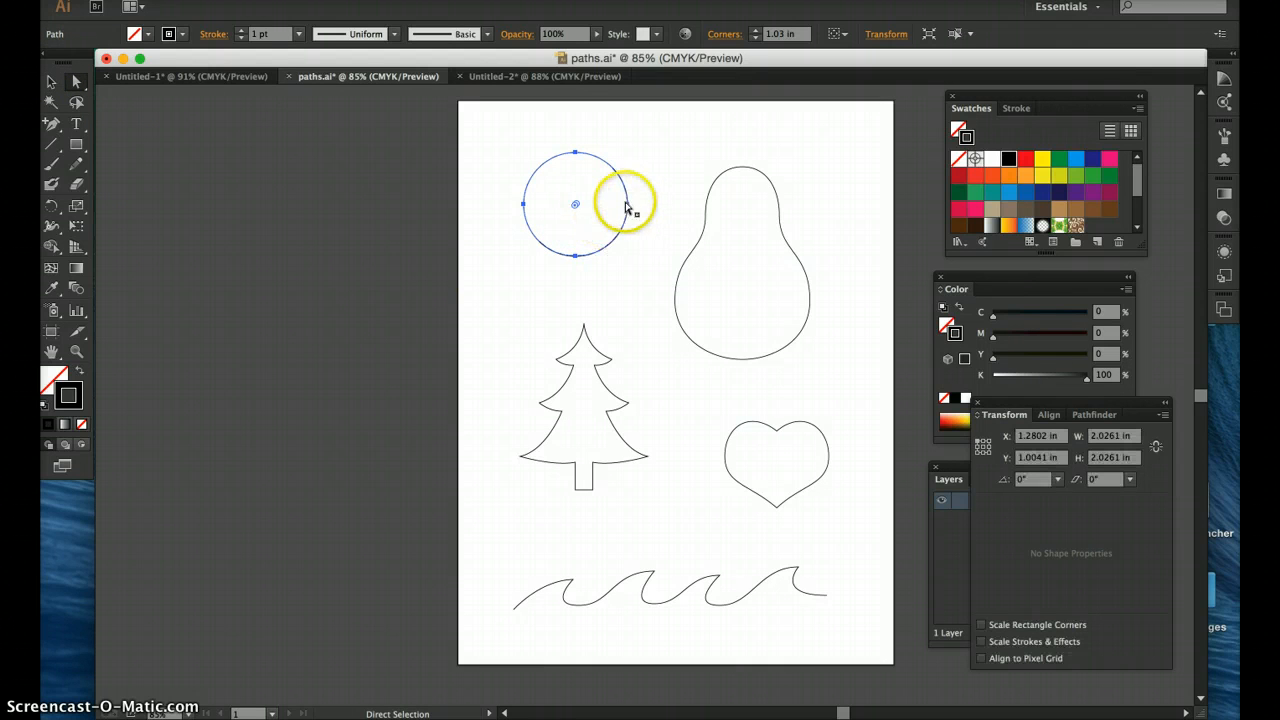
left_click_drag(627, 205, 635, 197)
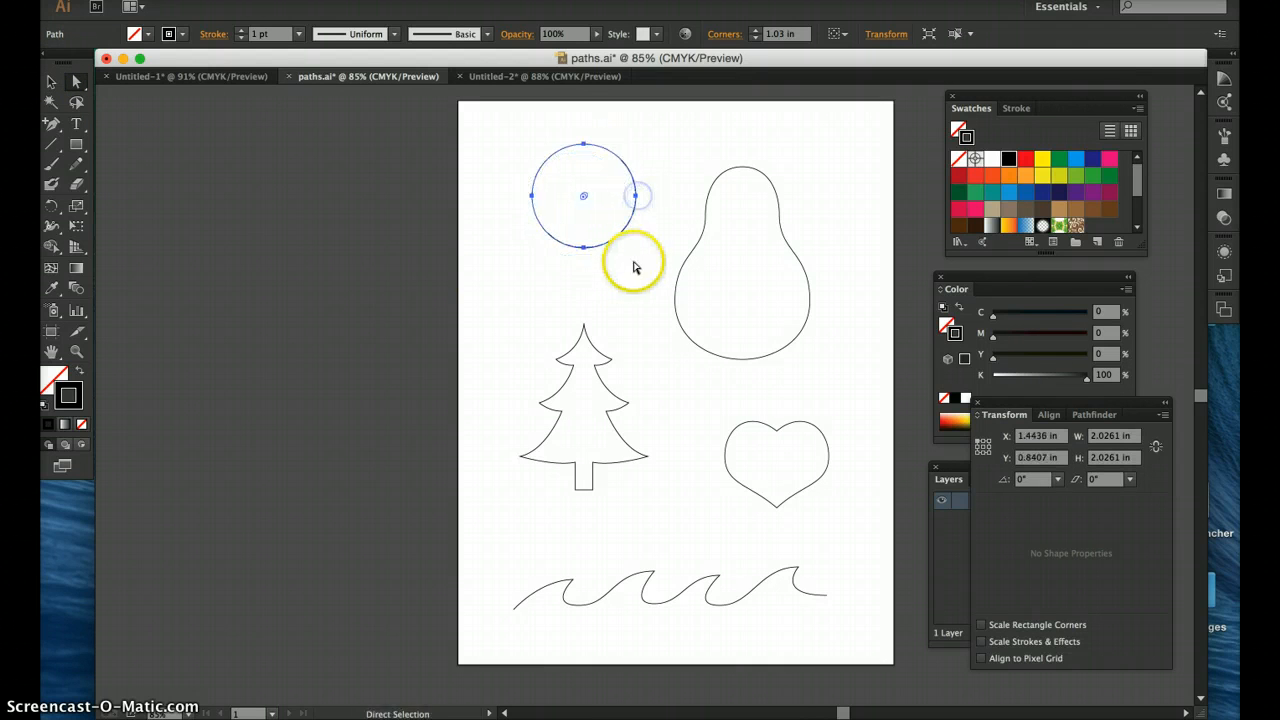
left_click(634, 261)
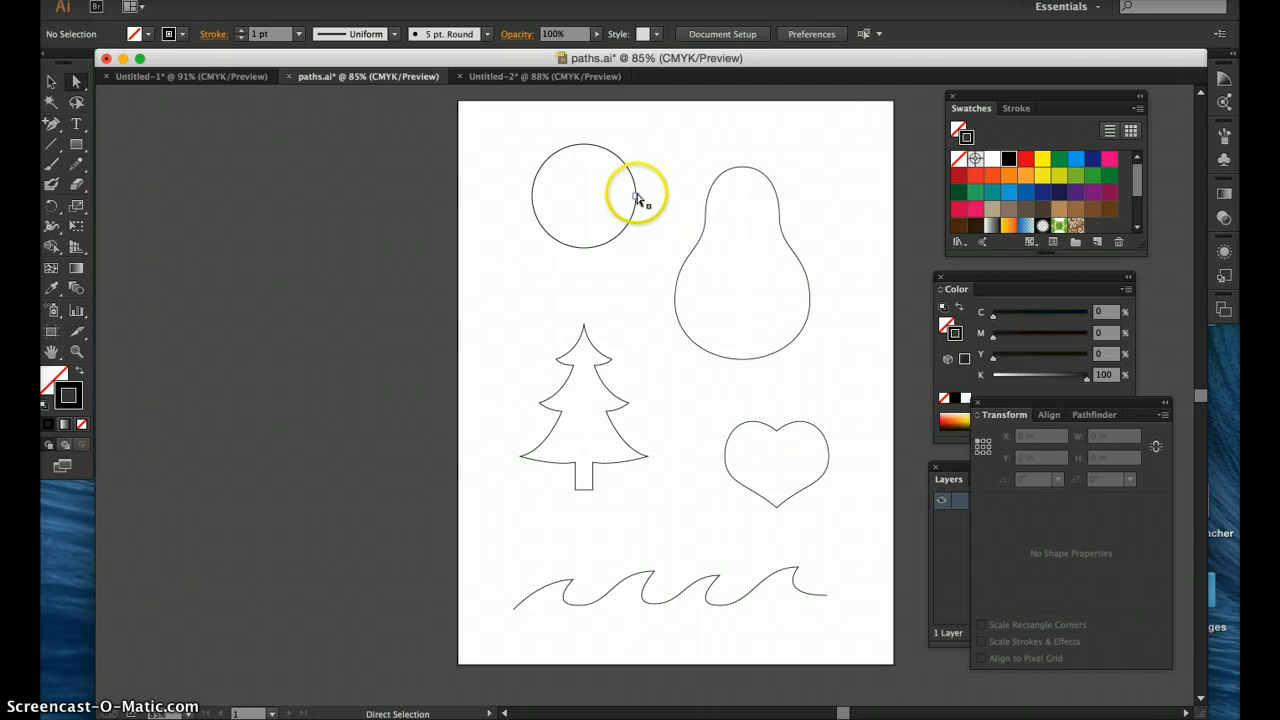
Select individual anchor points on the circle and tree, and flare the tree's trunk by moving its bottom corner points outward and down.
left_click(636, 196)
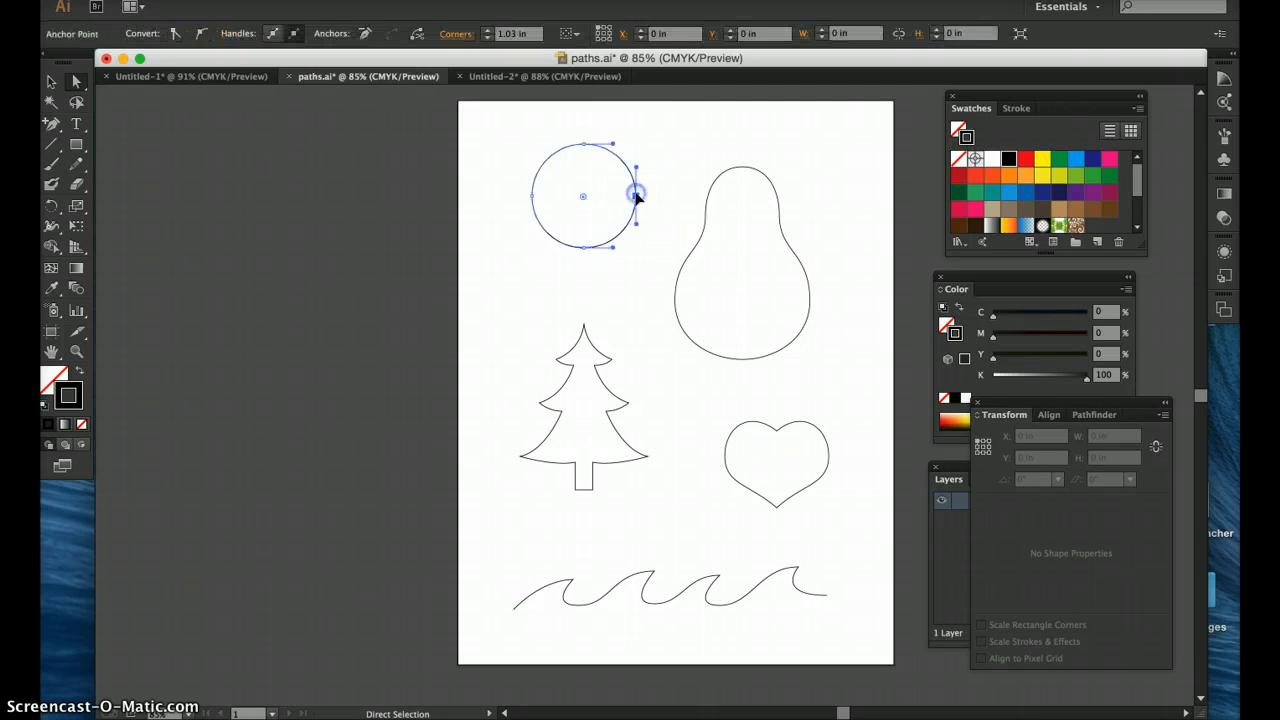
left_click(583, 324)
left_click(648, 456)
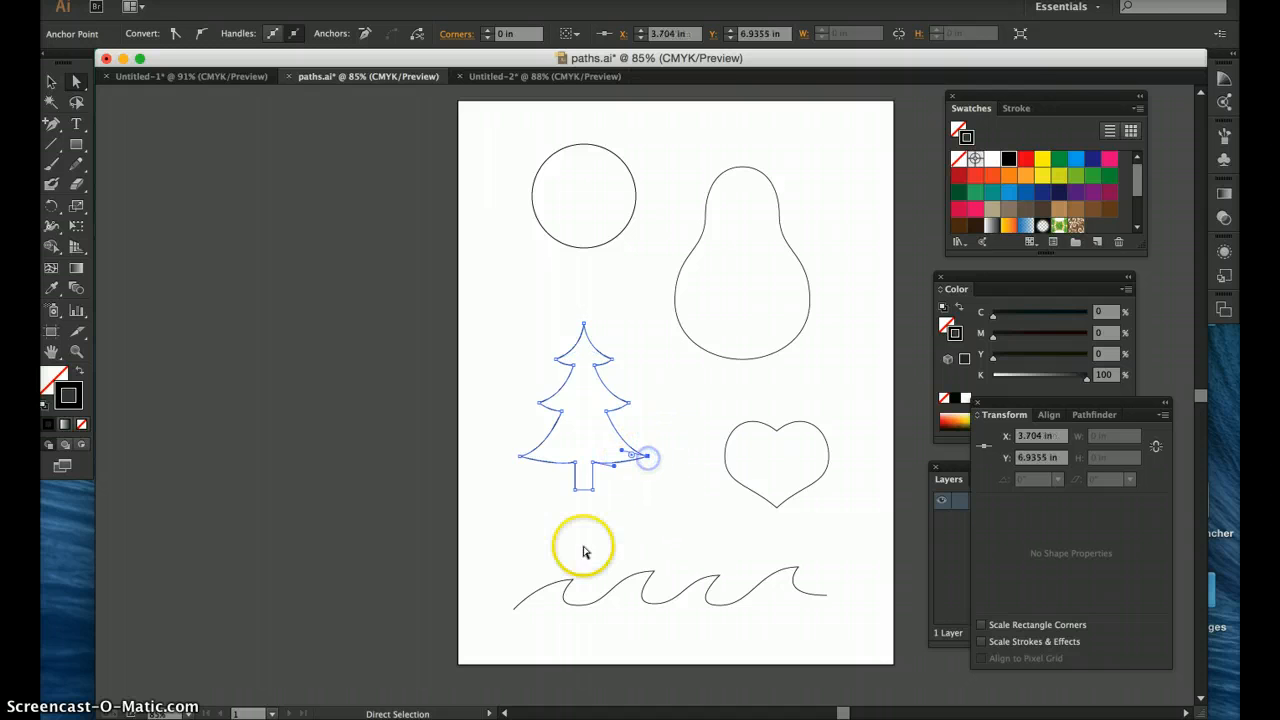
mouse_move(592, 496)
left_mouse_down()
mouse_move(607, 509)
mouse_move(575, 494)
left_mouse_up()
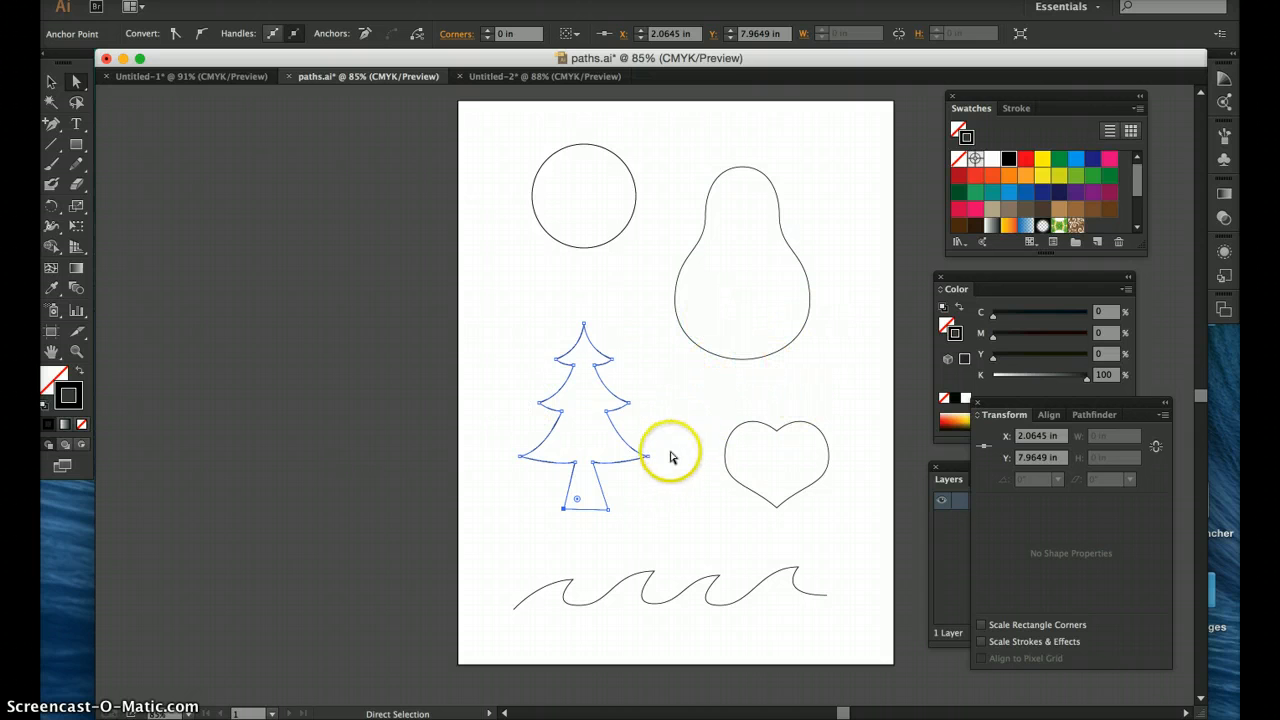
left_click_drag(609, 509, 615, 507)
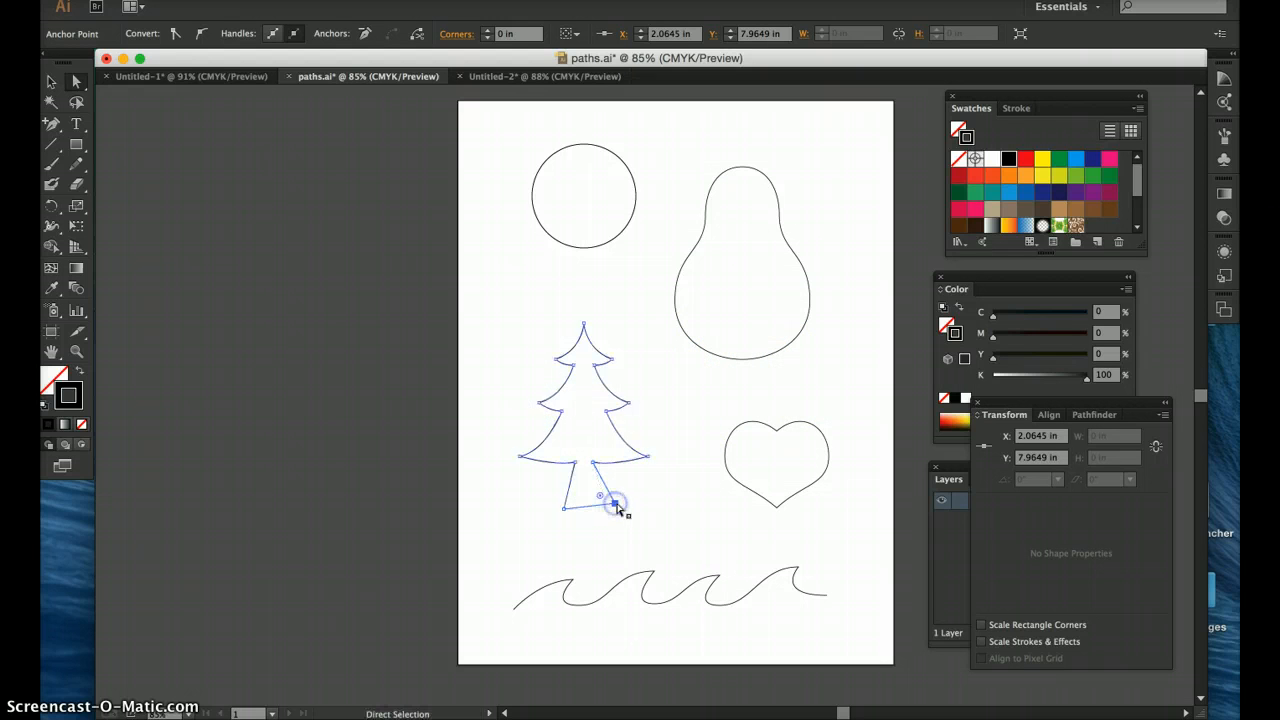
Compare the direction handles on the circle and the tree's upper branch tip, and try bending the circle's right-hand curve, undoing the bend.
left_click(636, 196)
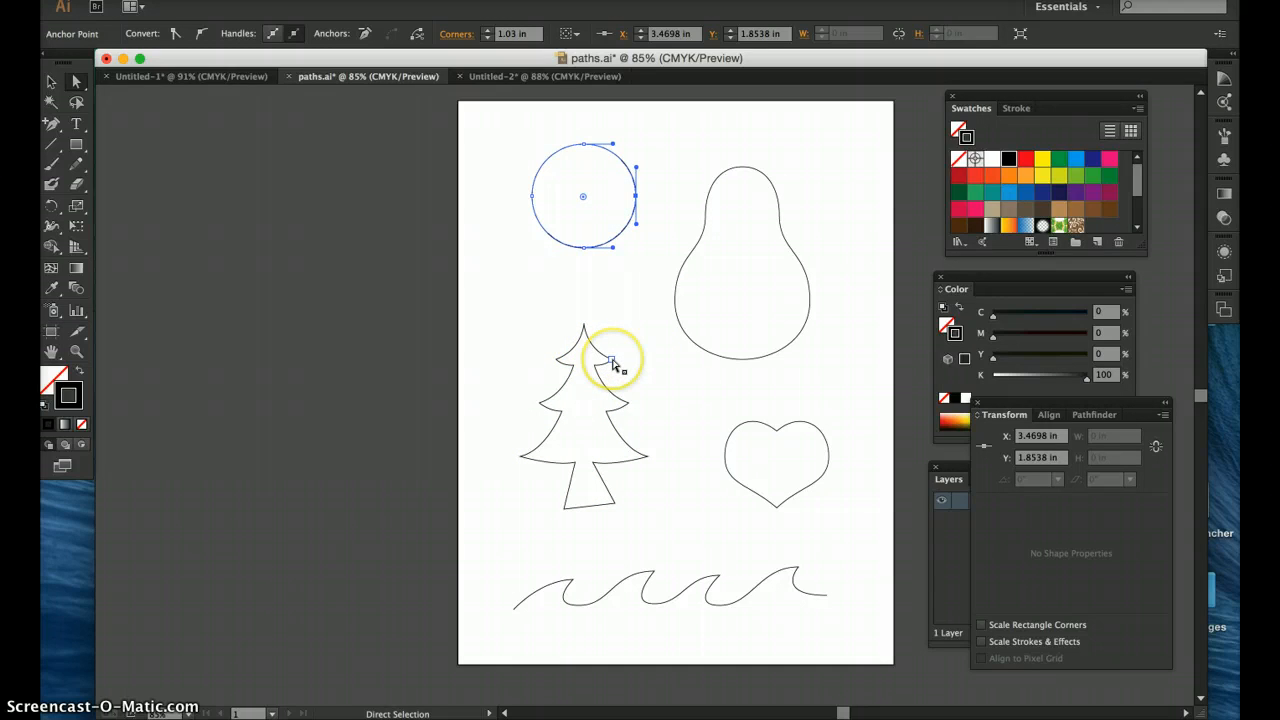
left_click(611, 361)
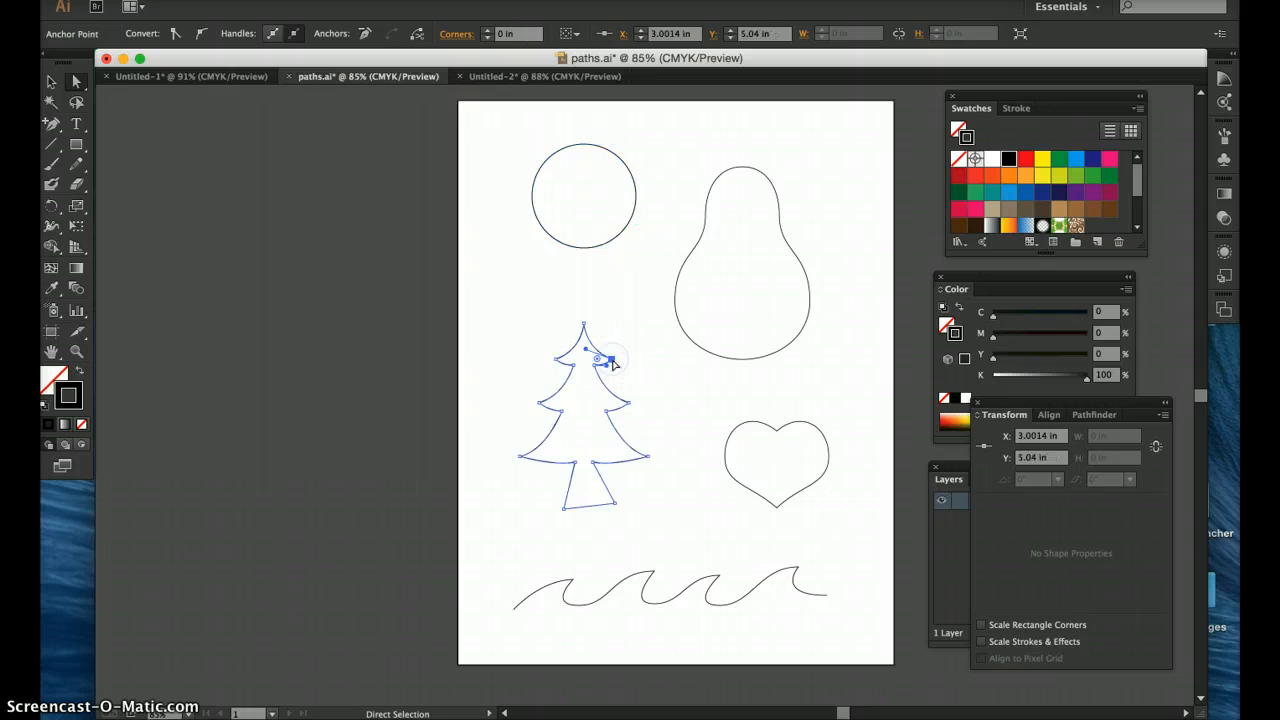
left_click(640, 207)
left_click(636, 199)
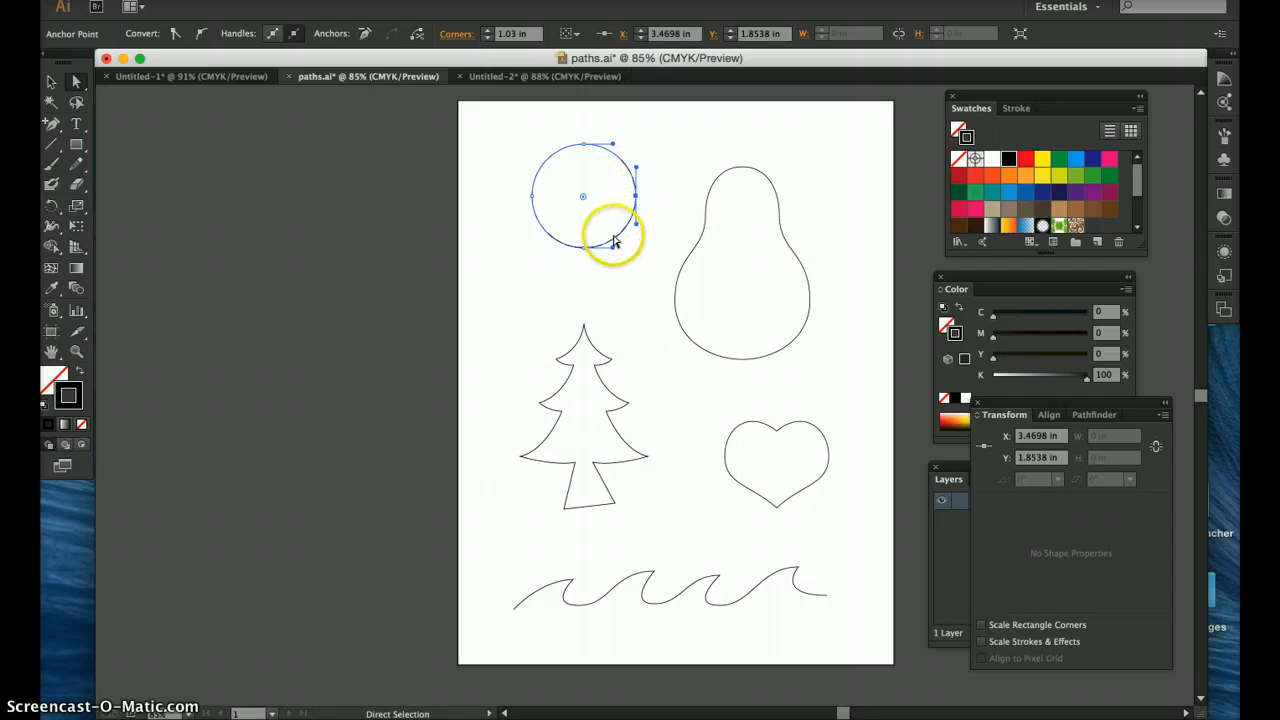
left_click_drag(638, 227, 652, 226)
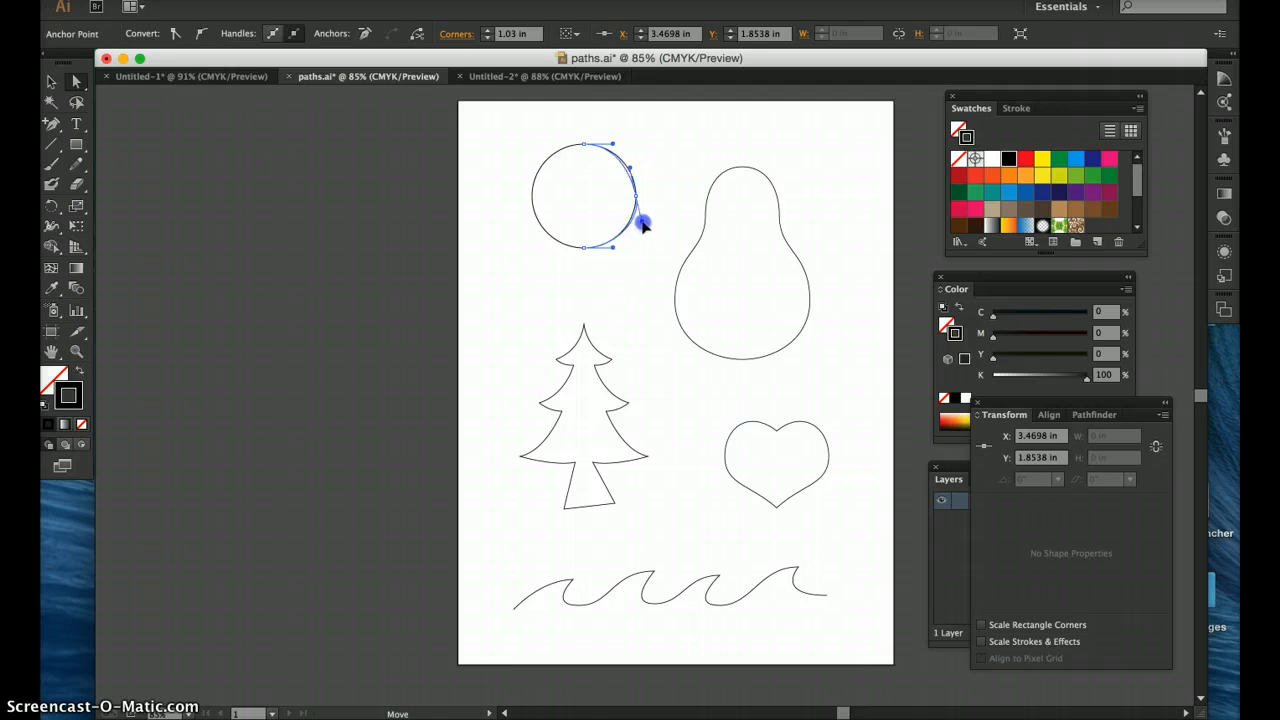
left_click_drag(660, 220, 665, 210)
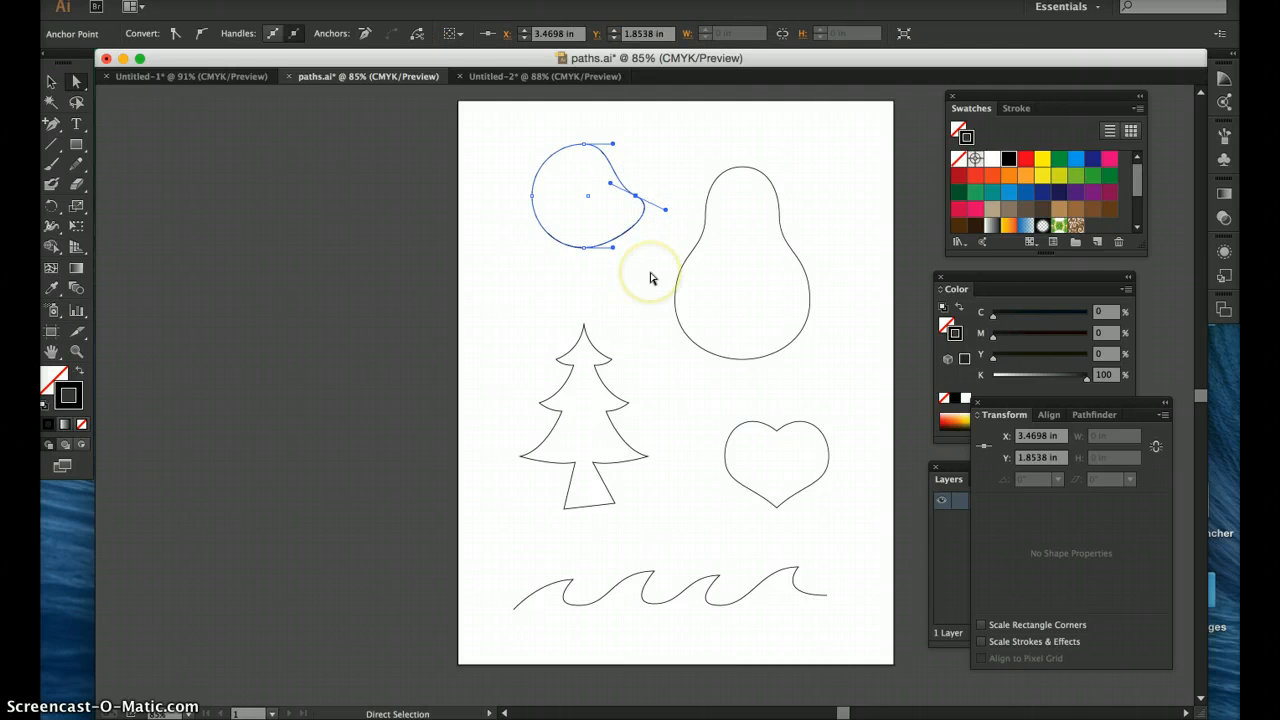
key("ctrl+z")
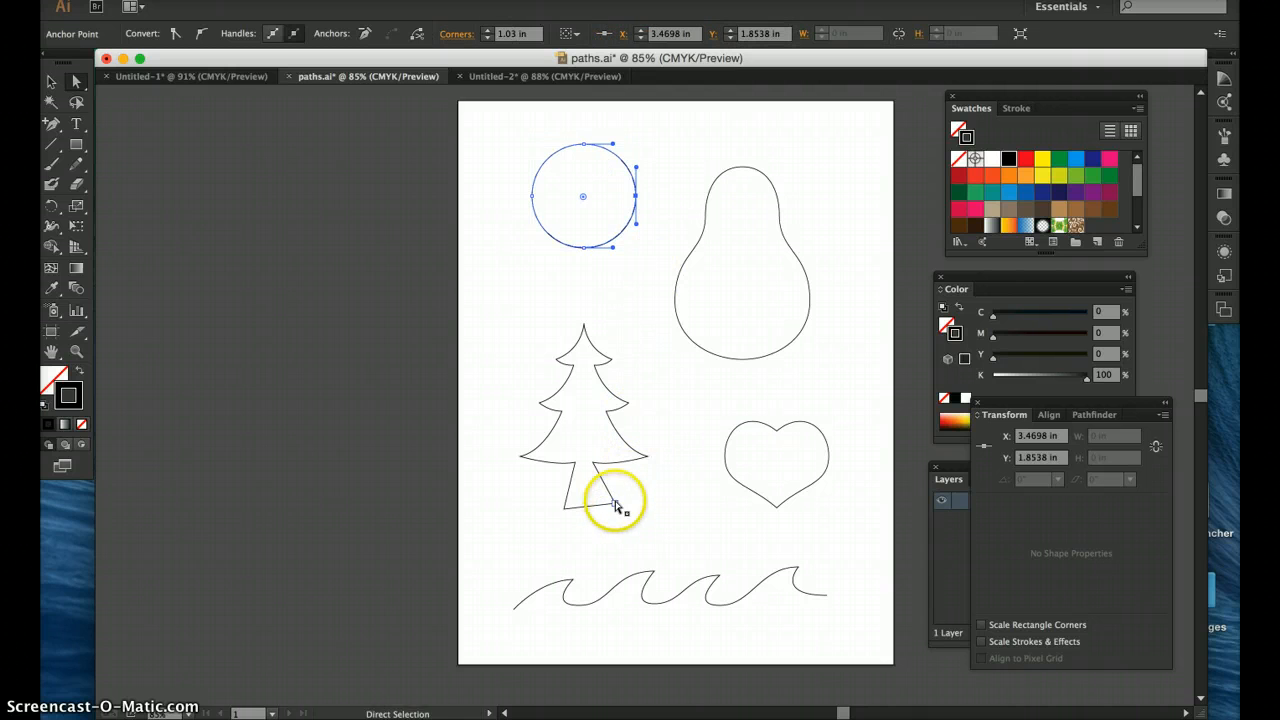
Narrow the base of the tree's trunk by moving its two bottom corner points inward.
left_click(614, 503)
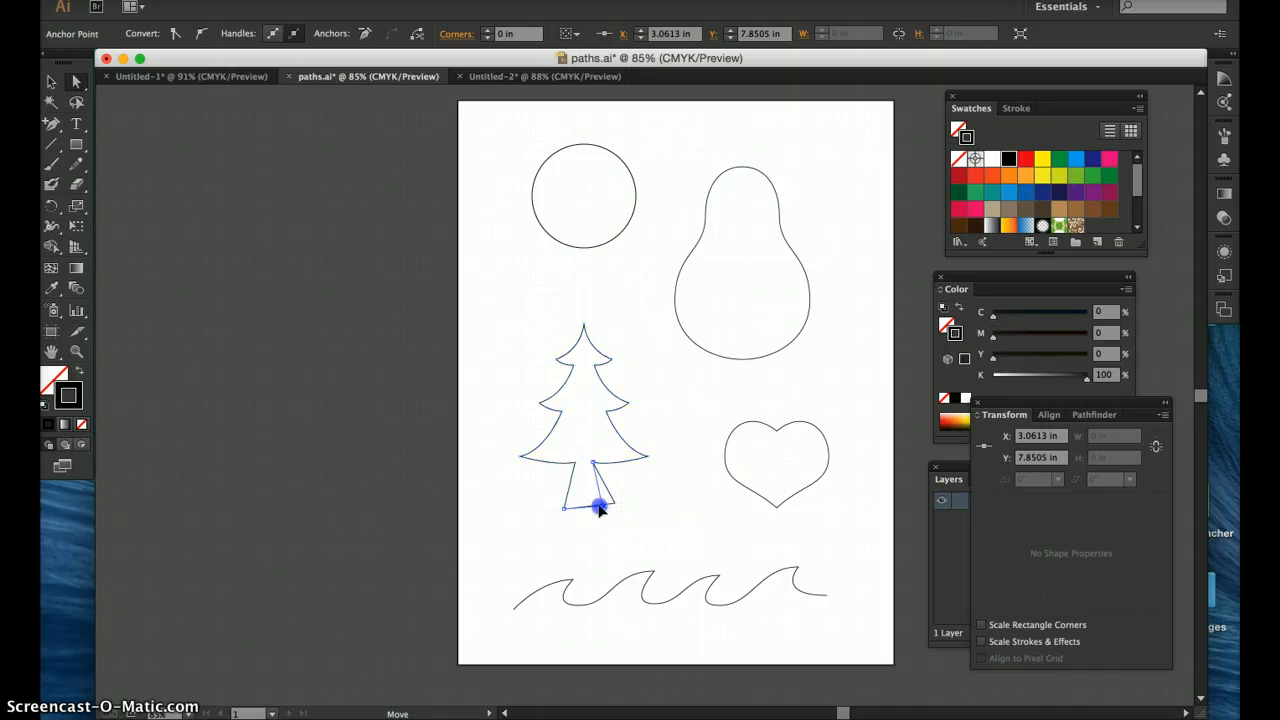
left_click_drag(598, 510, 574, 510)
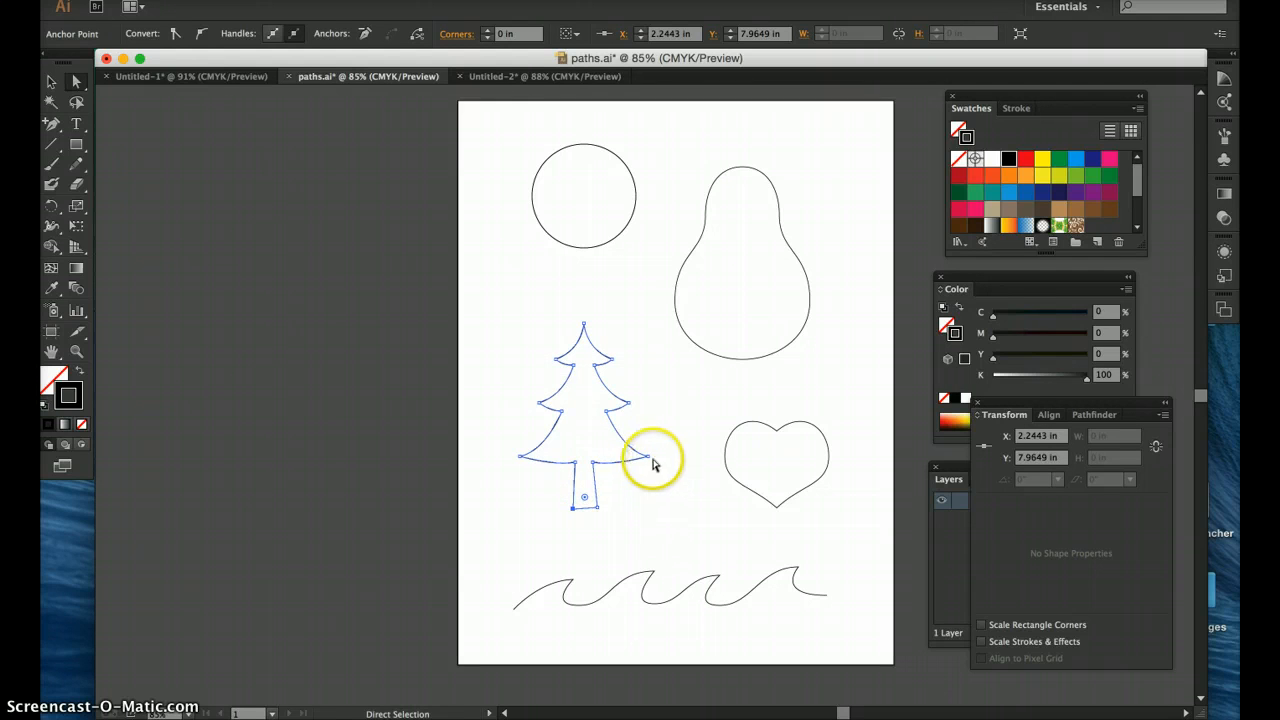
Adjust the curve above the tree's lower-right branch tip by moving that anchor point's upper direction handle slightly outward and up.
left_click(647, 458)
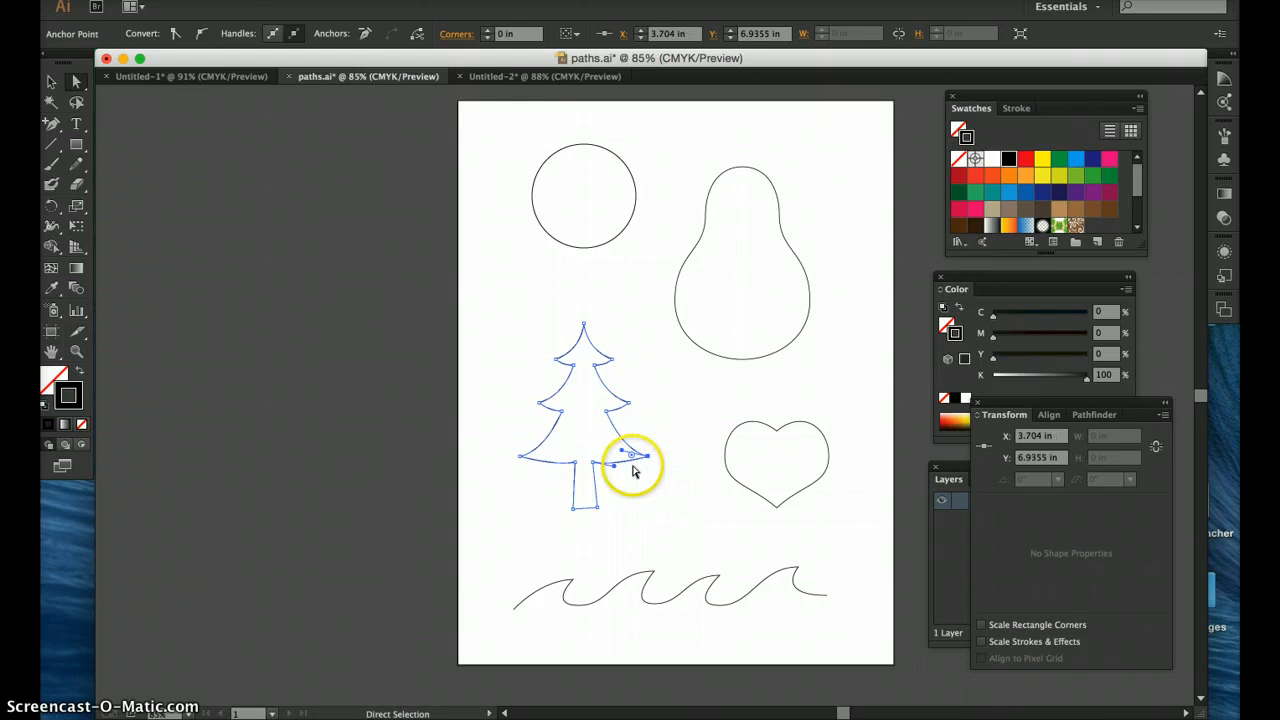
key("super+plus")
key("super+plus")
key("super+plus")
key("space")
left_click_drag(655, 479, 688, 400)
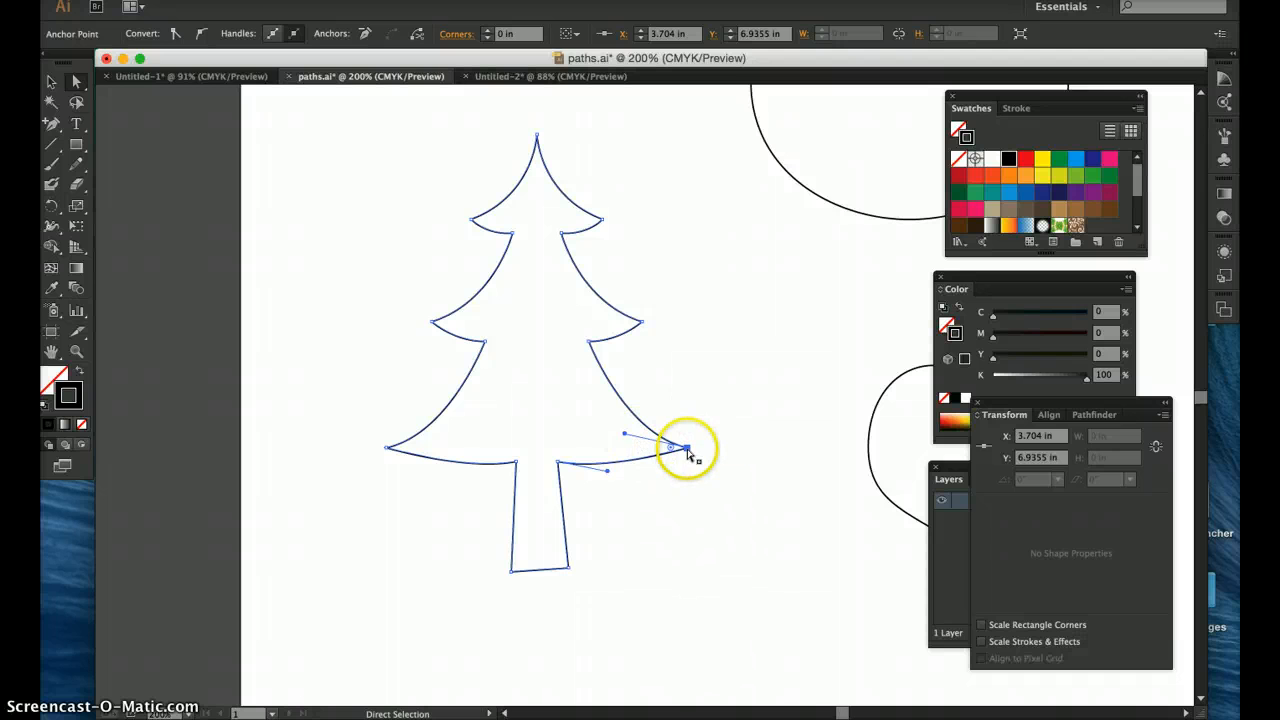
left_click_drag(623, 433, 628, 418)
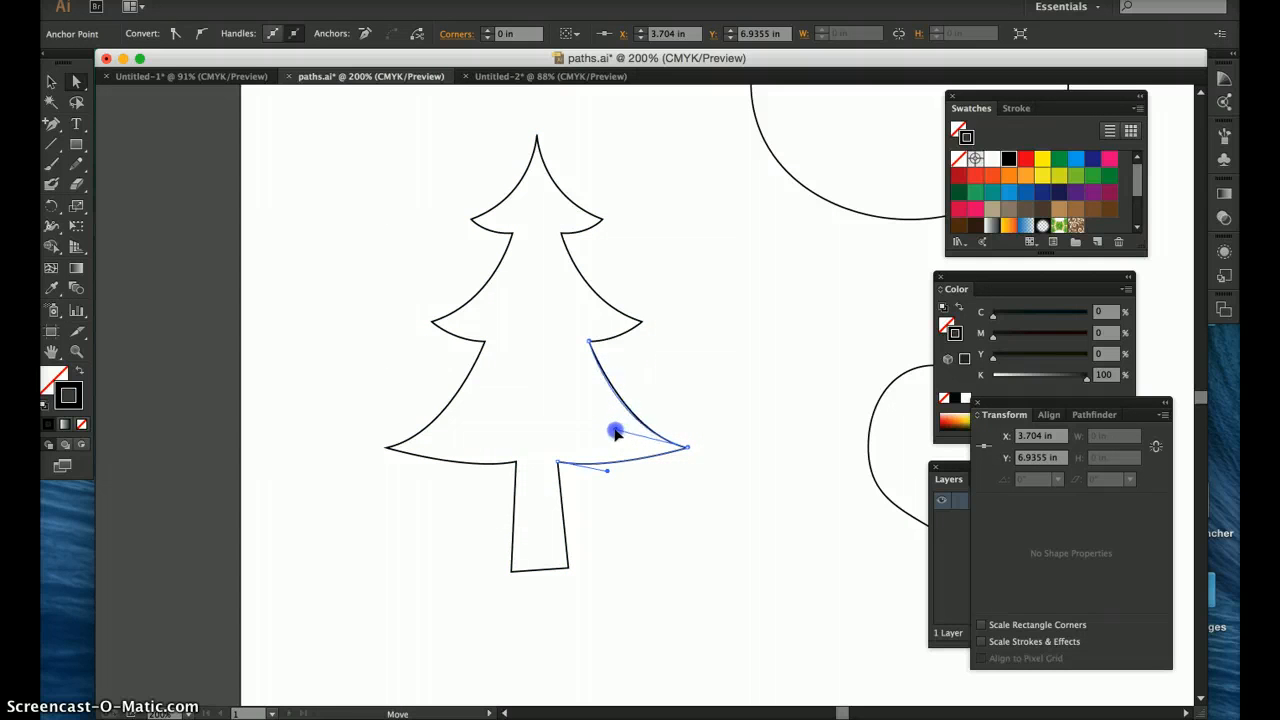
left_click_drag(615, 430, 615, 428)
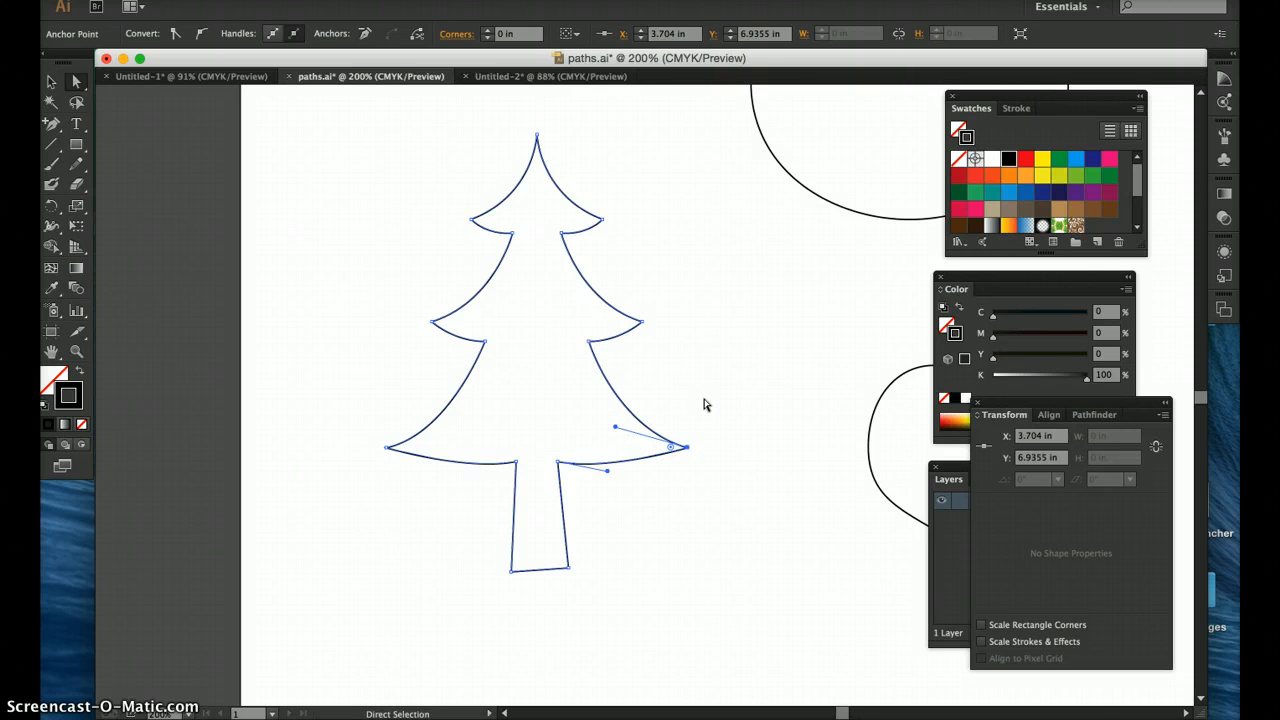
Fit the whole artboard in view and deselect the tree.
key("super+minus")
key("super+minus")
key("super+minus")
key("super+plus")
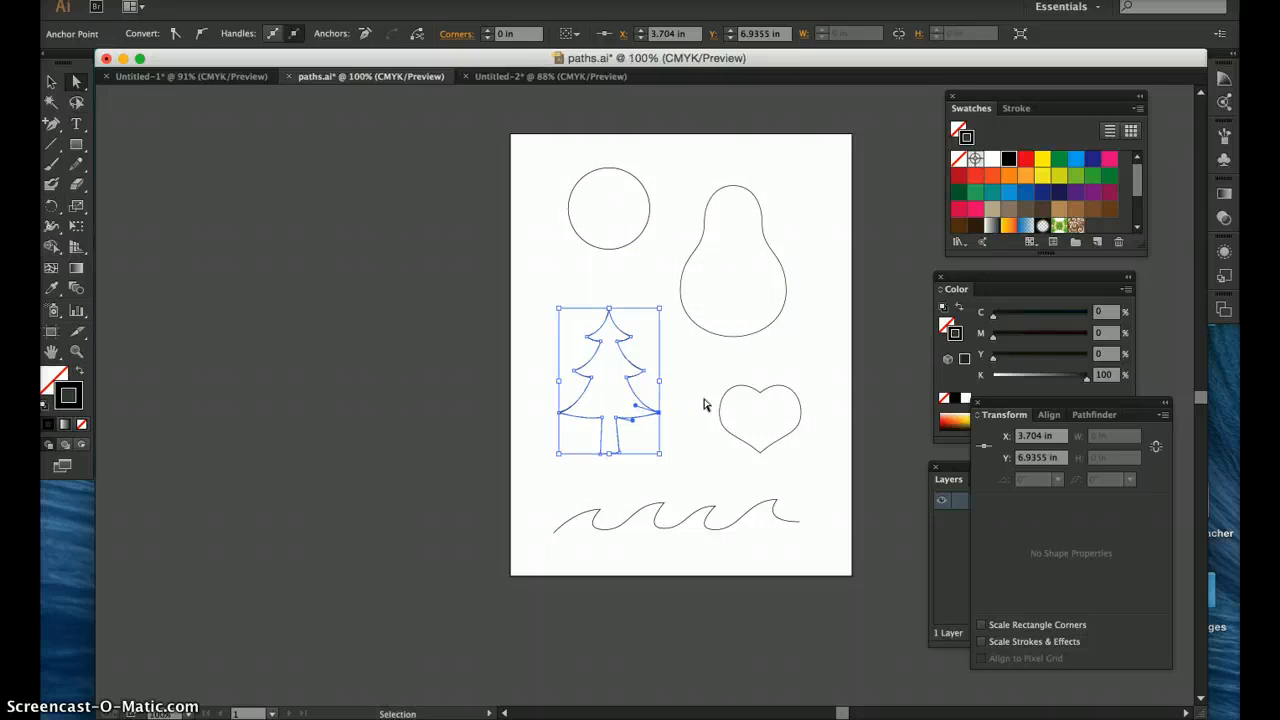
key("super+0")
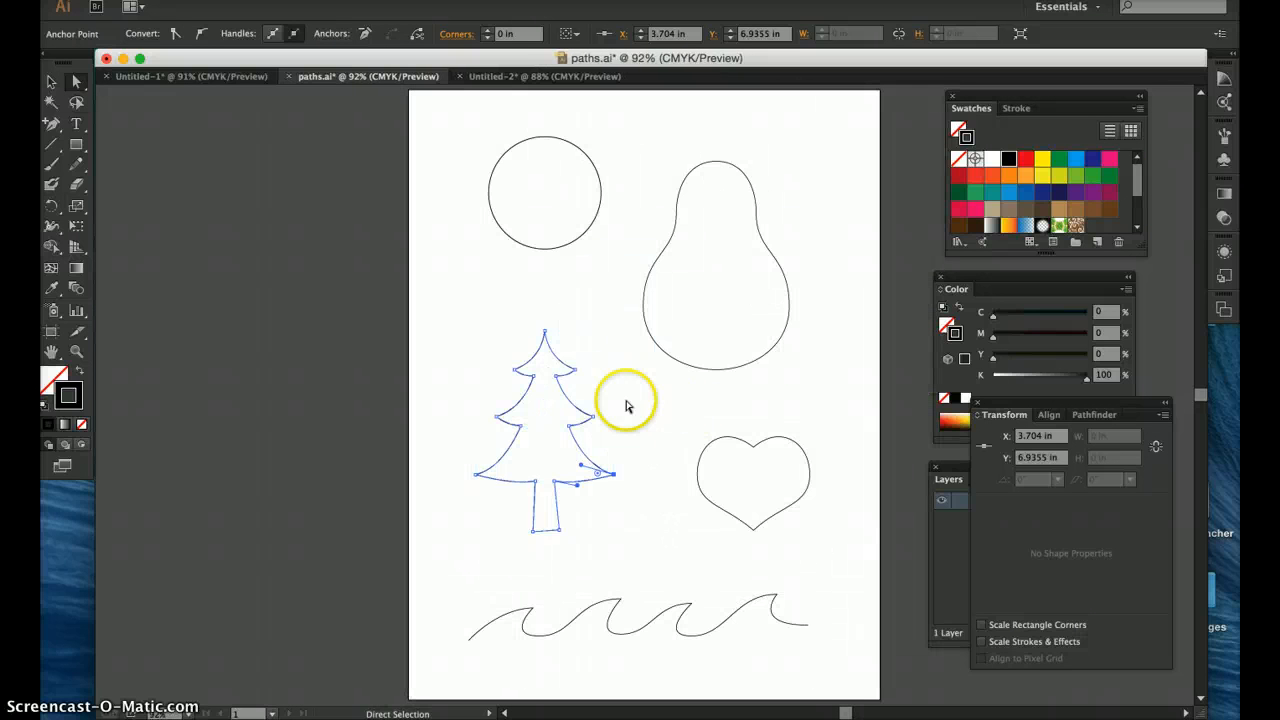
left_click(606, 329)
Use the Selection tool to select the circle as a whole path, and deselect it.
left_click(52, 86)
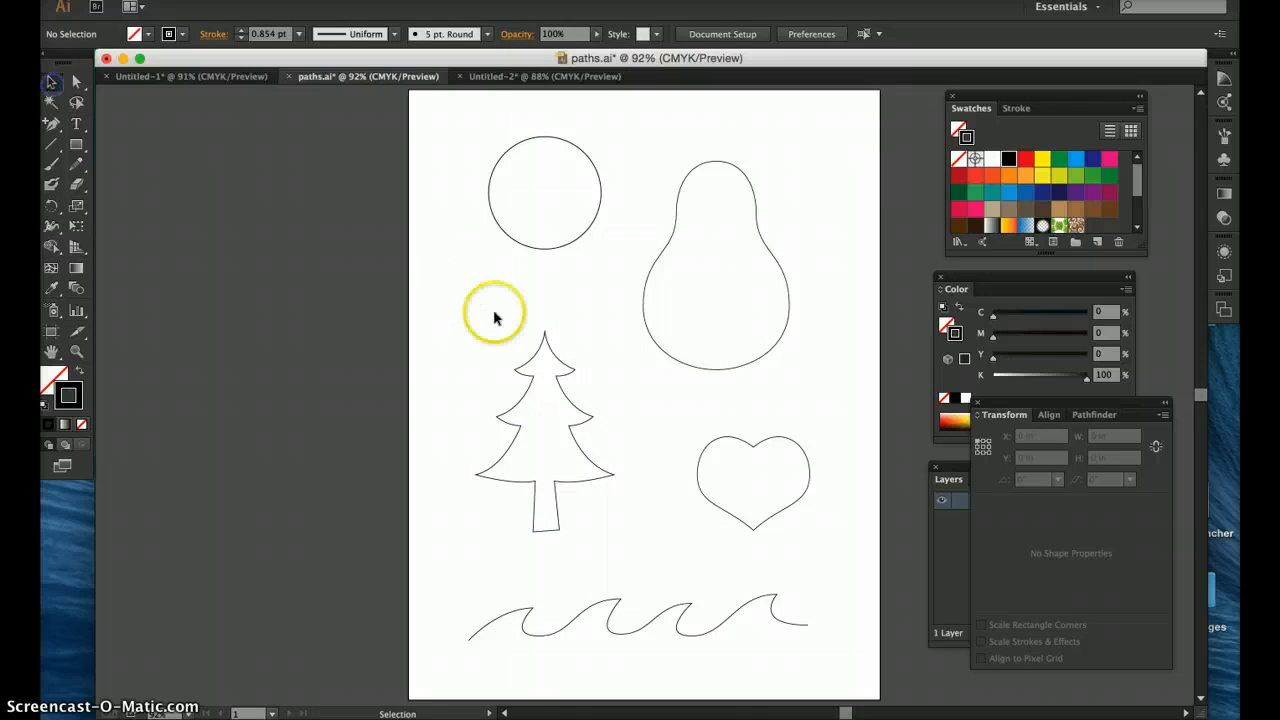
left_click(539, 248)
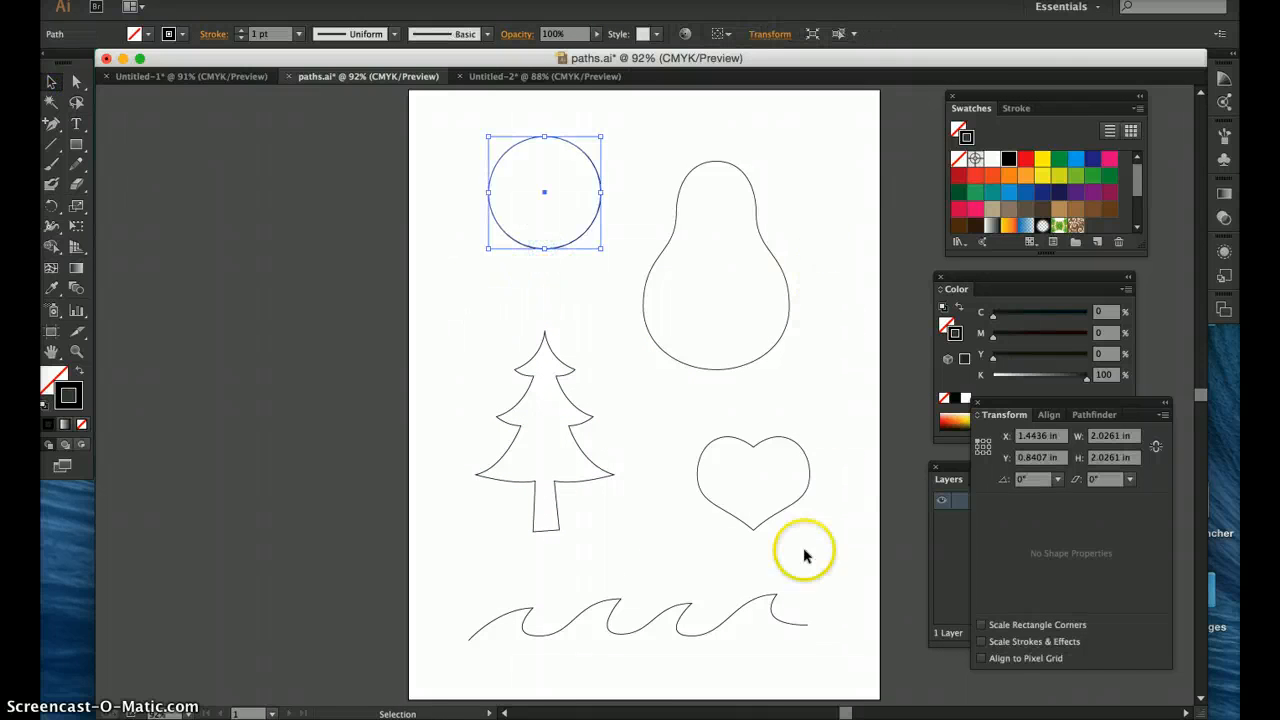
left_click(612, 305)
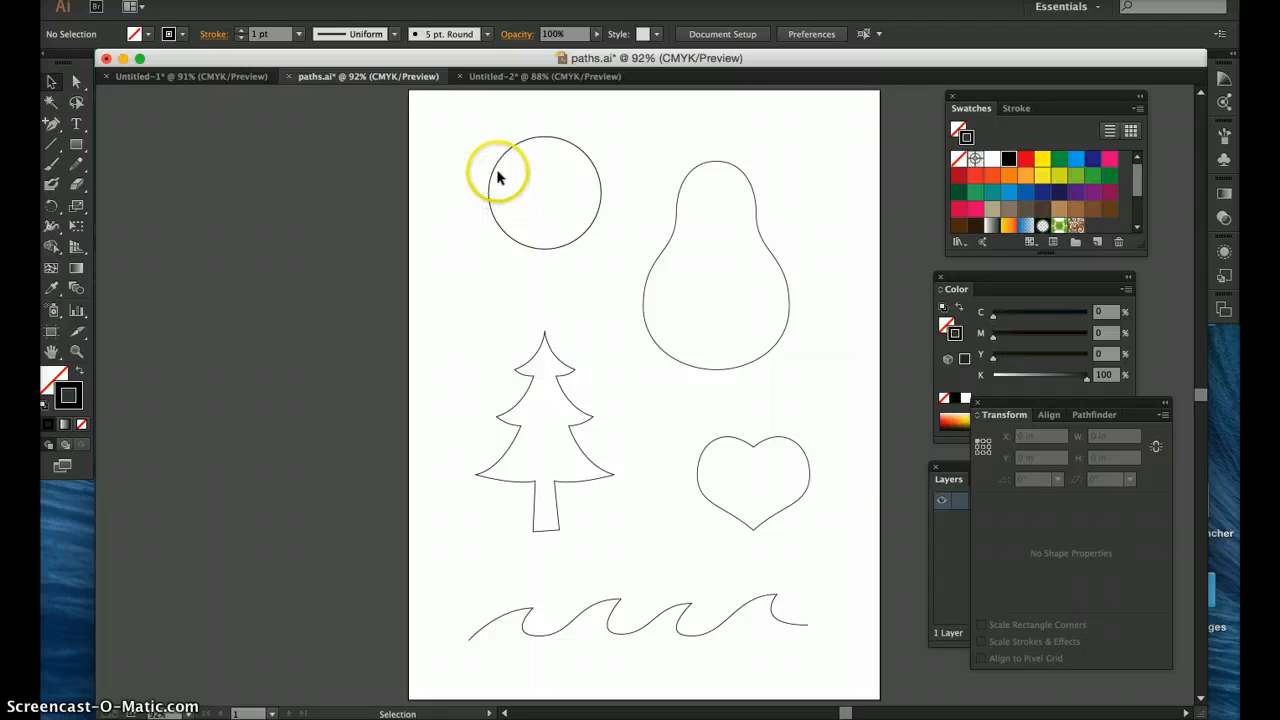
left_click(547, 143)
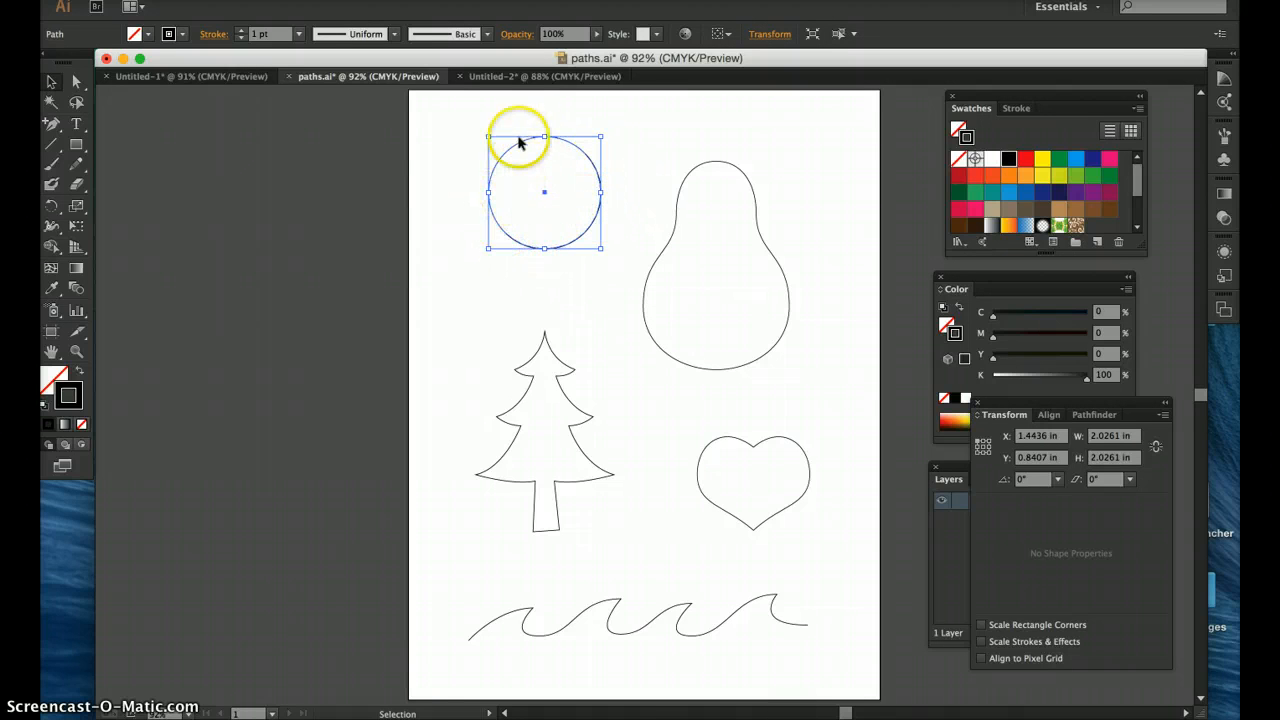
left_click(440, 212)
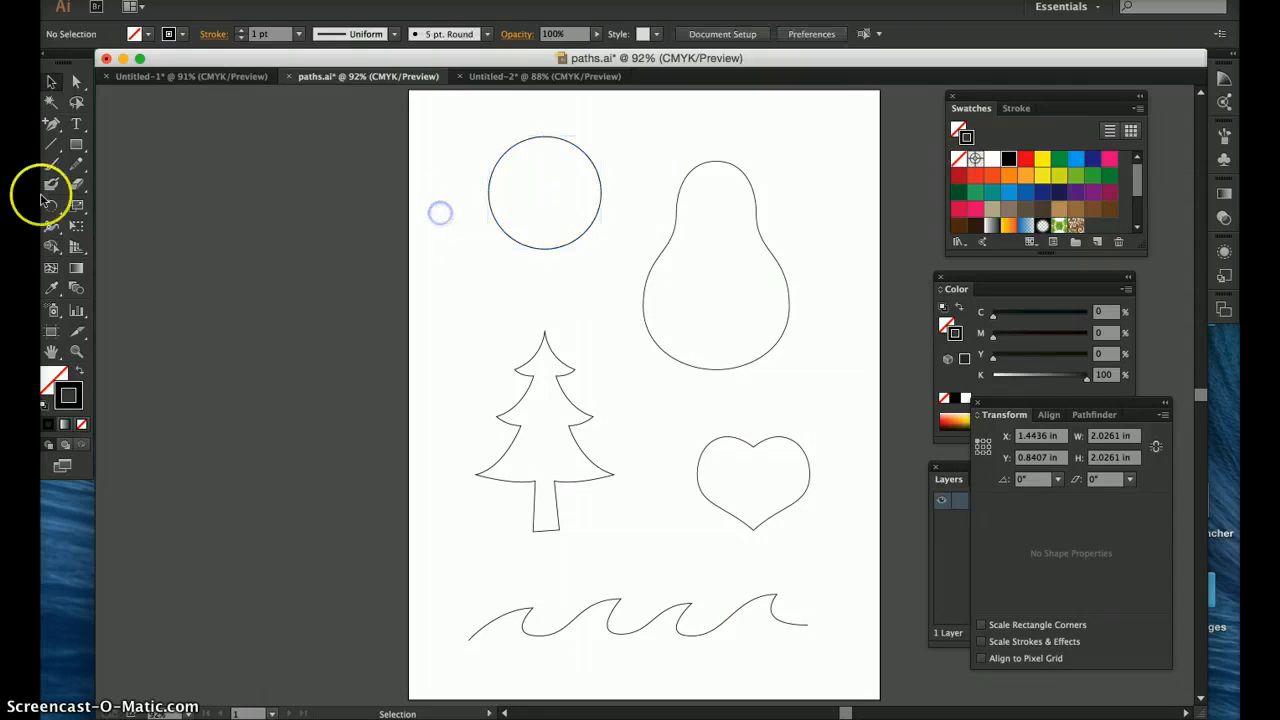
Switch from the Add Anchor Point tool to the Pen tool and set the fill to the orange-red swatch (M 80, Y 95).
left_click(53, 124, "alt")
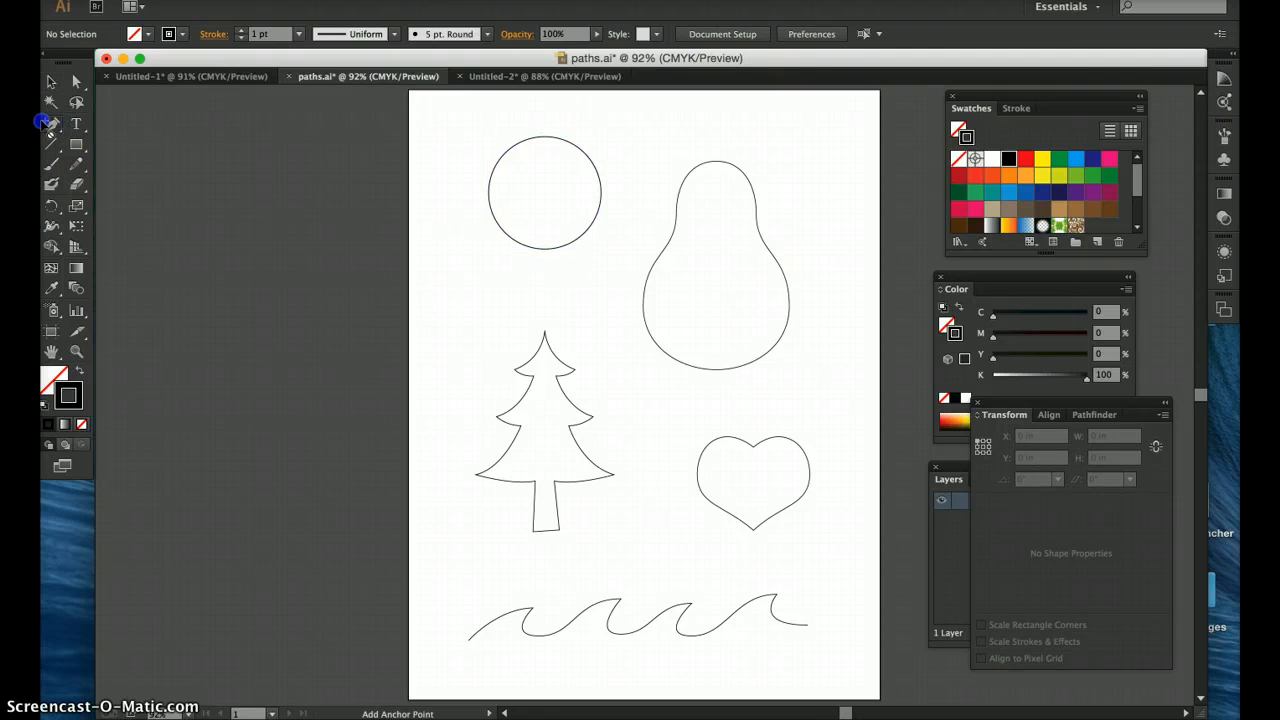
left_click_drag(51, 124, 105, 125)
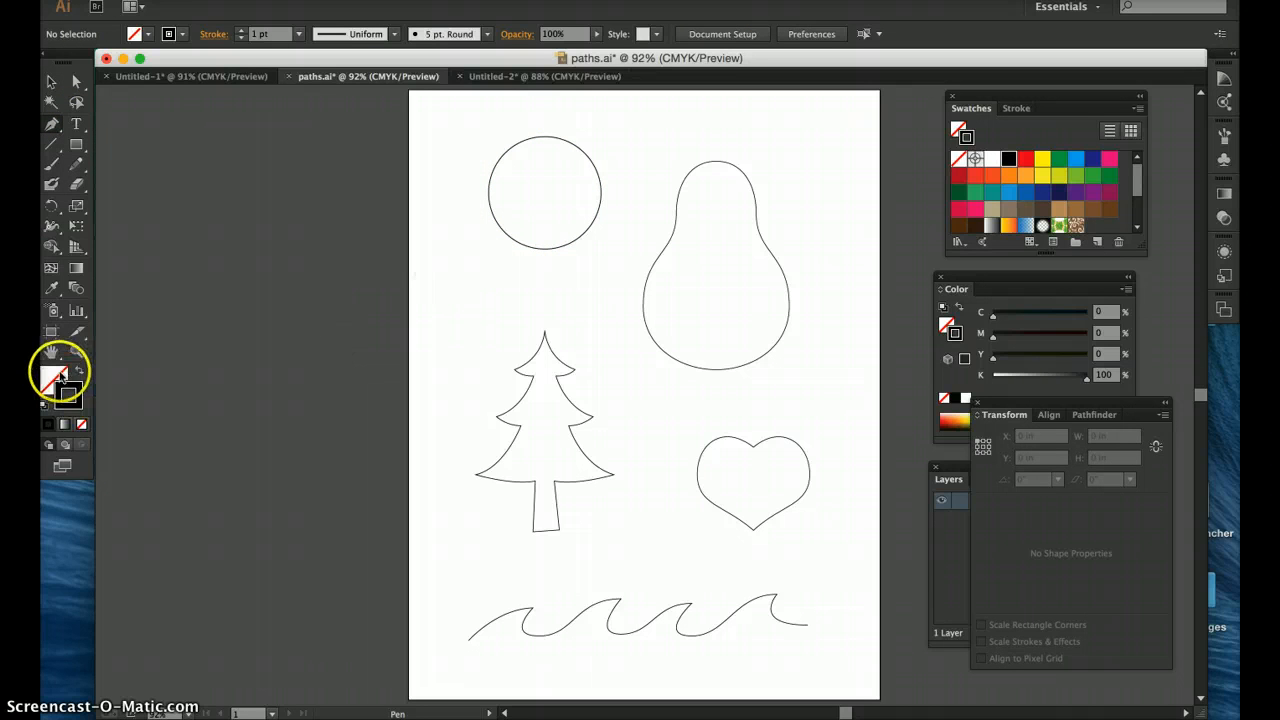
left_click(55, 376)
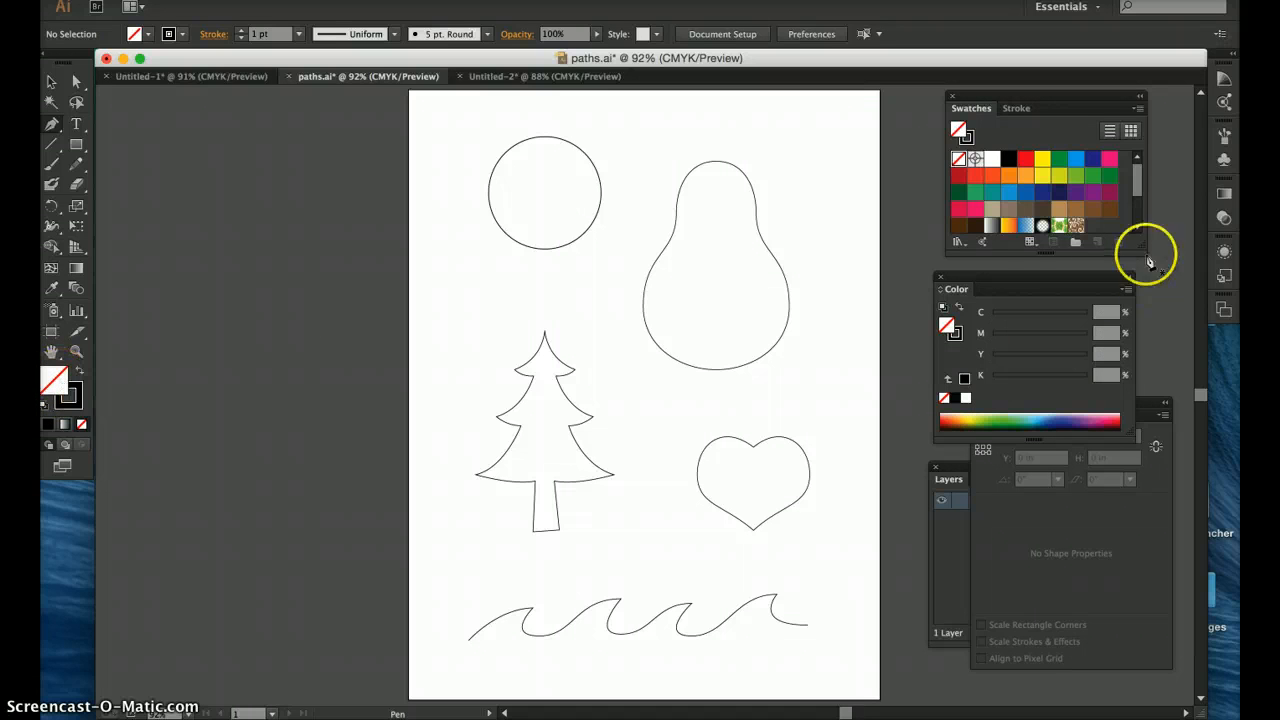
left_click(991, 175)
left_click(57, 385)
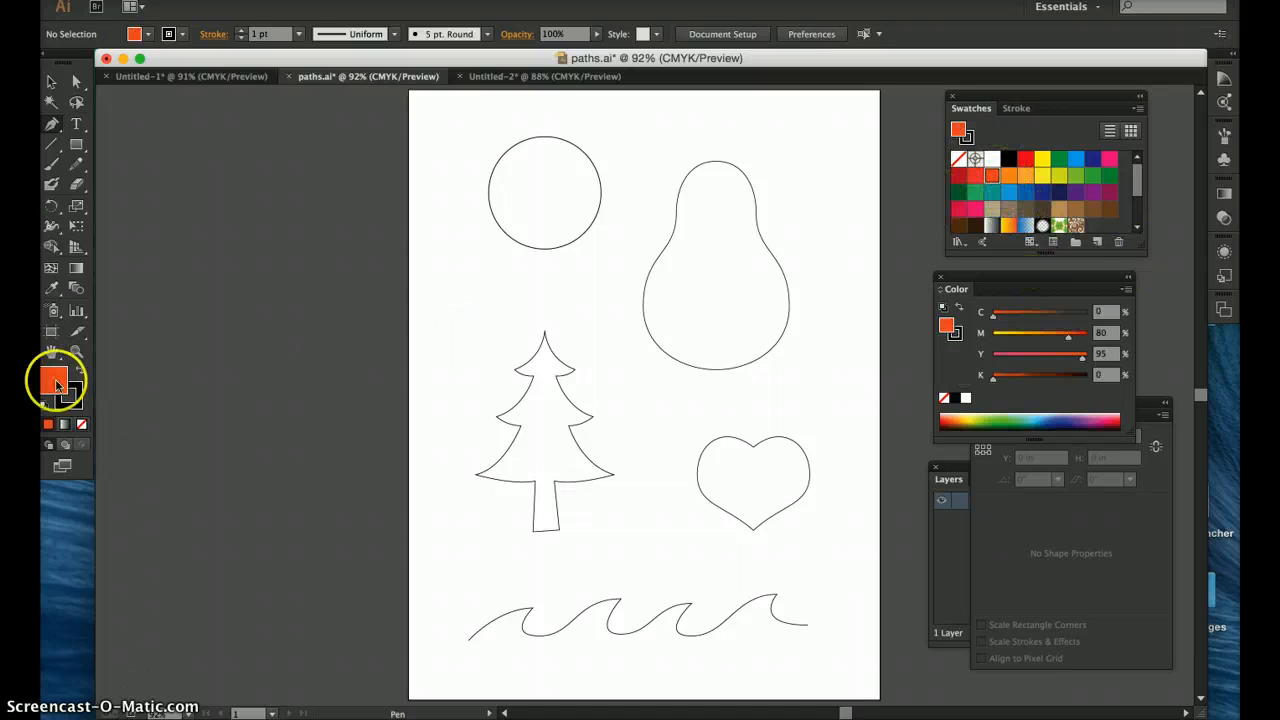
Draw a jagged orange-red path of straight segments between the circle and the artboard's left edge, and delete it.
left_click(436, 241)
left_click(476, 248)
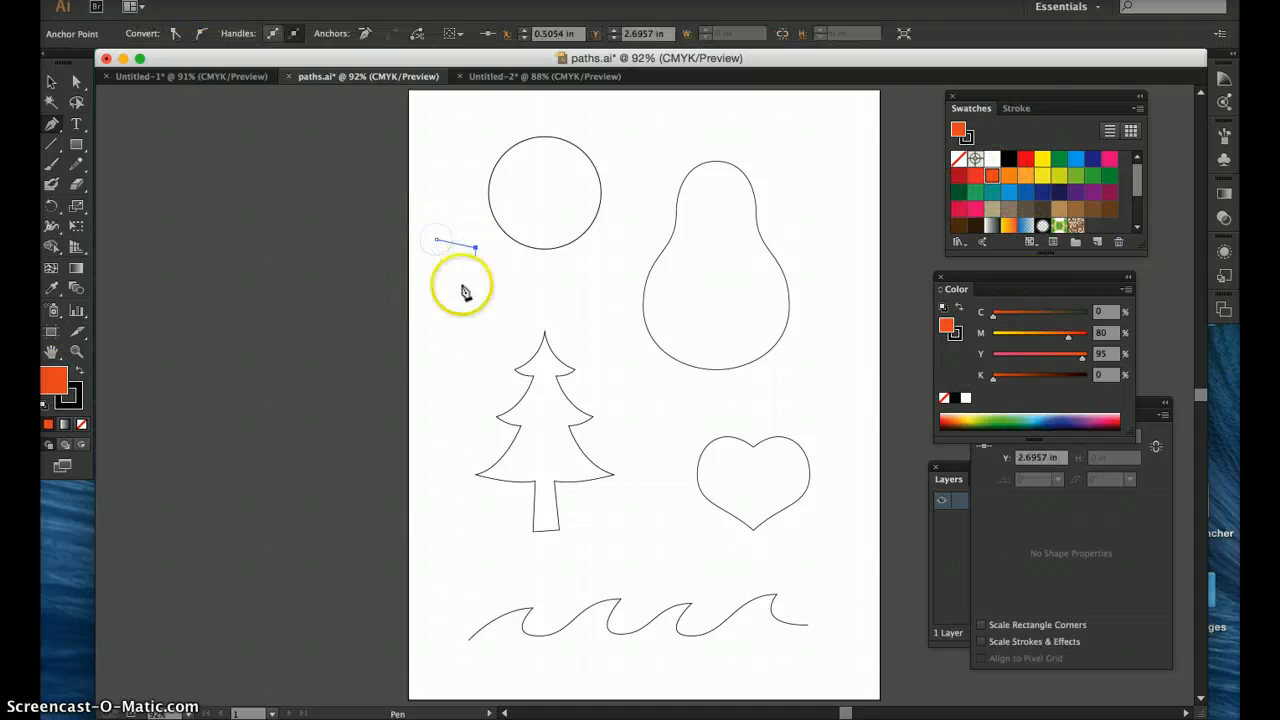
left_click_drag(460, 287, 503, 282)
left_click(502, 277)
left_click(483, 313)
left_click(451, 333)
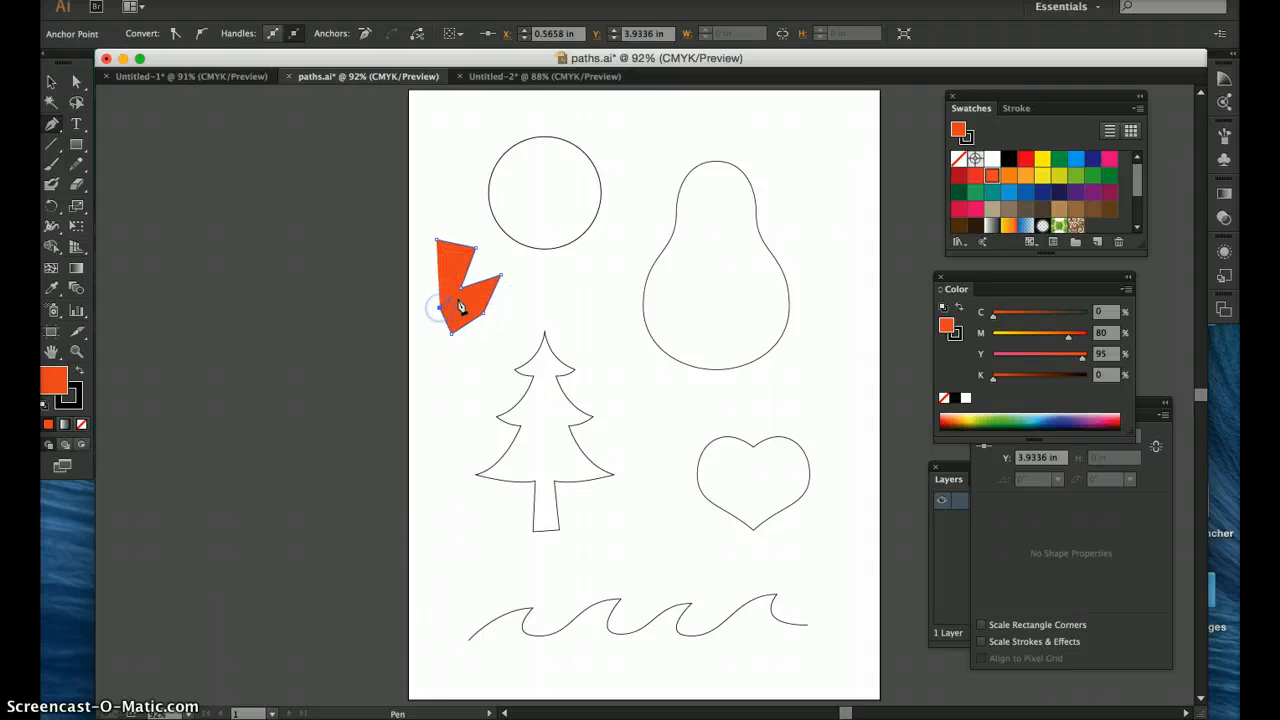
key("Delete")
key("Delete")
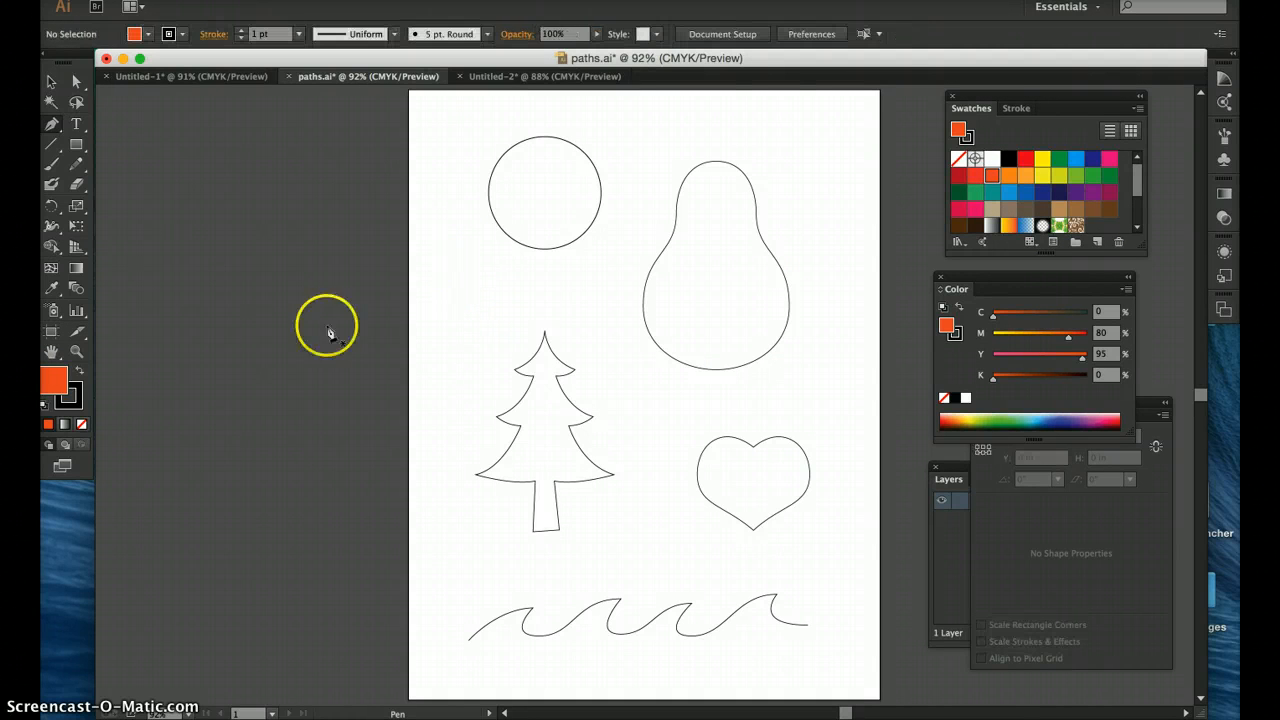
Set the fill to none and draw an open zigzag path with the Pen tool from beside the circle down towards the treetop.
left_click(81, 425)
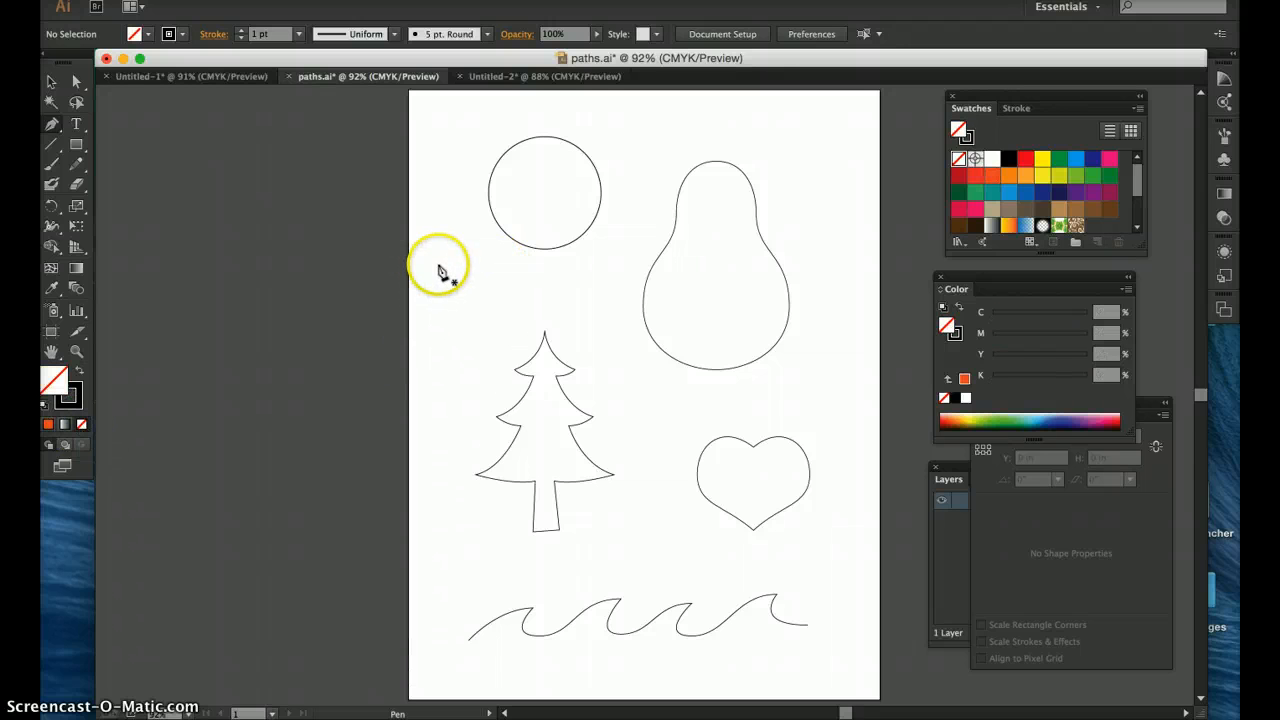
left_click(80, 399)
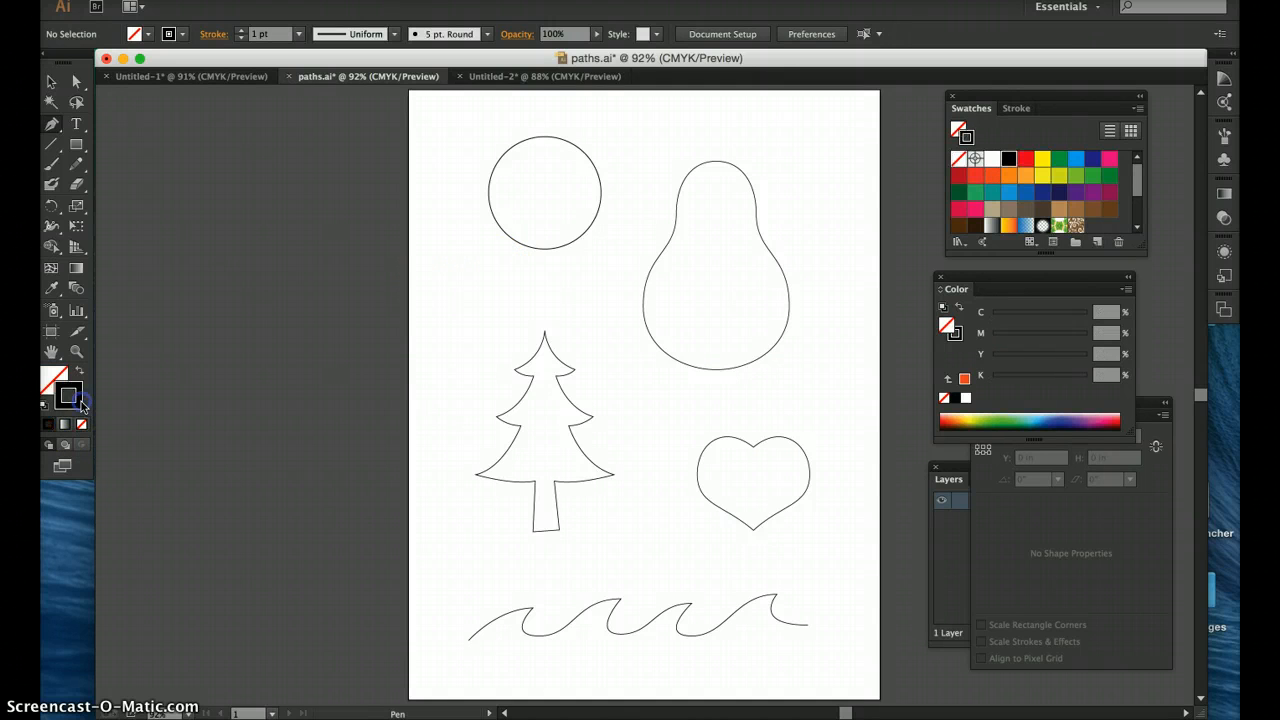
left_click(55, 376)
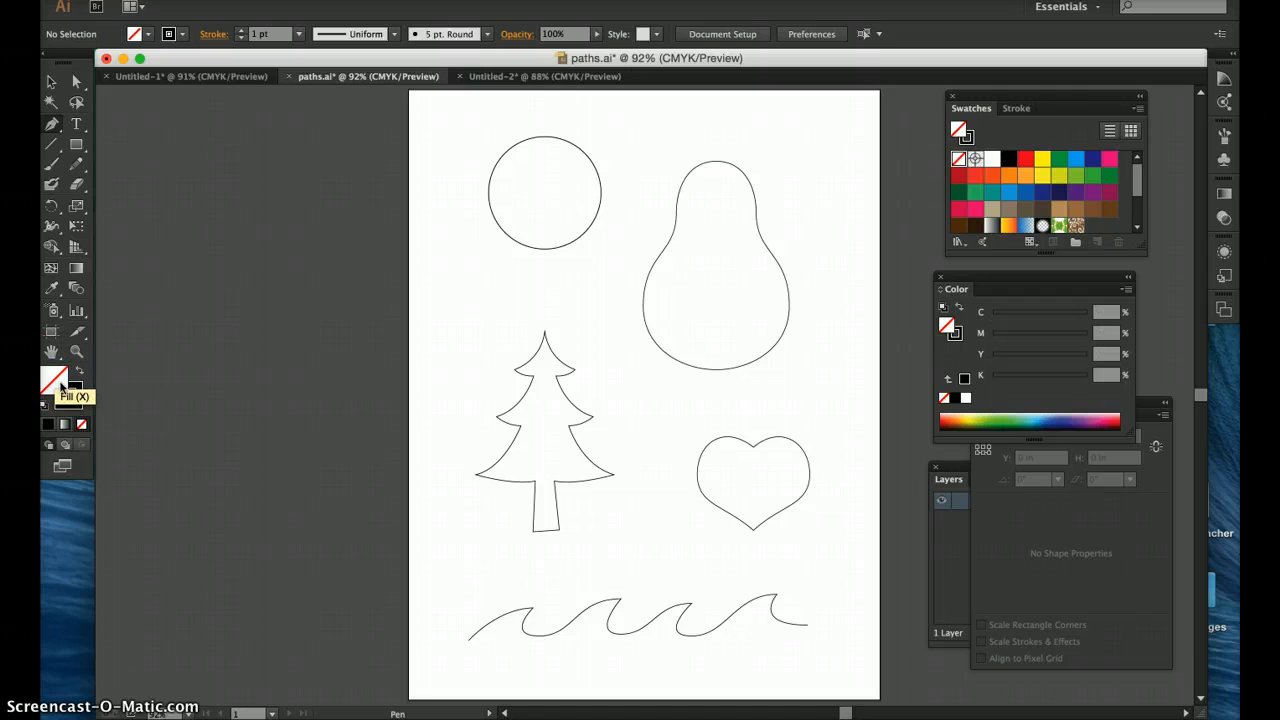
left_click(438, 235)
left_click_drag(438, 235, 494, 289)
left_click(463, 317)
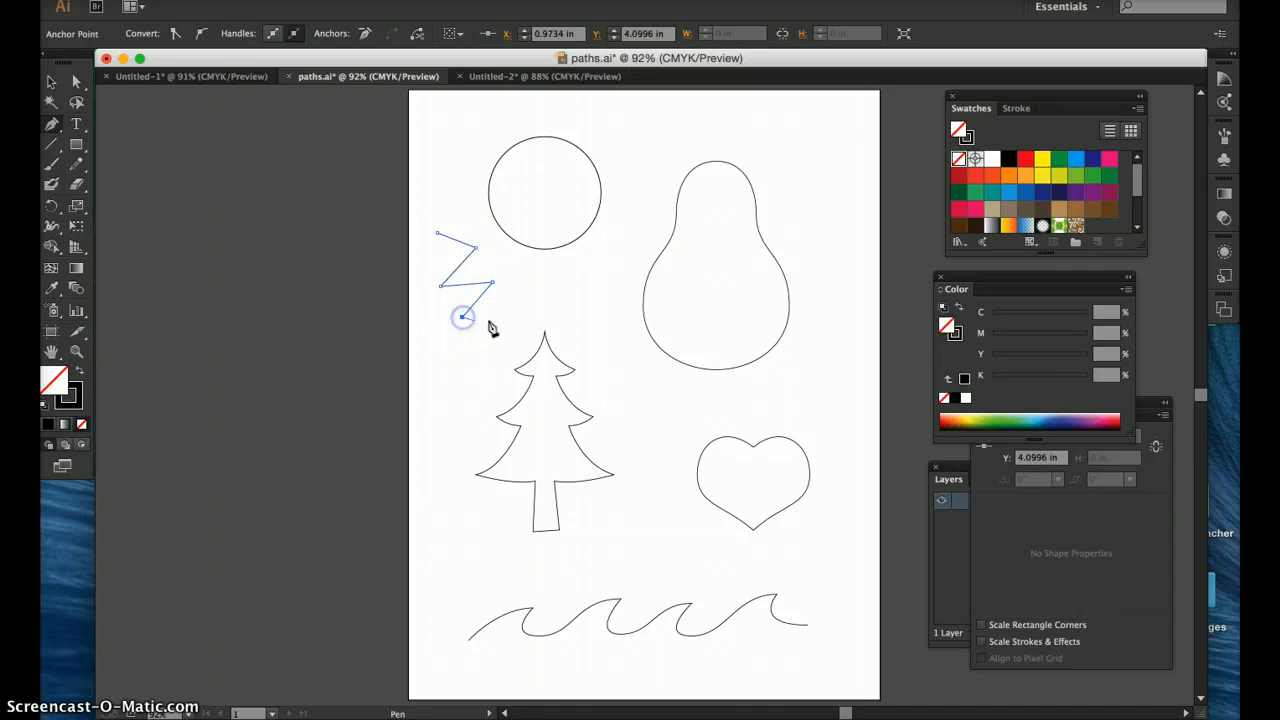
left_click(498, 319)
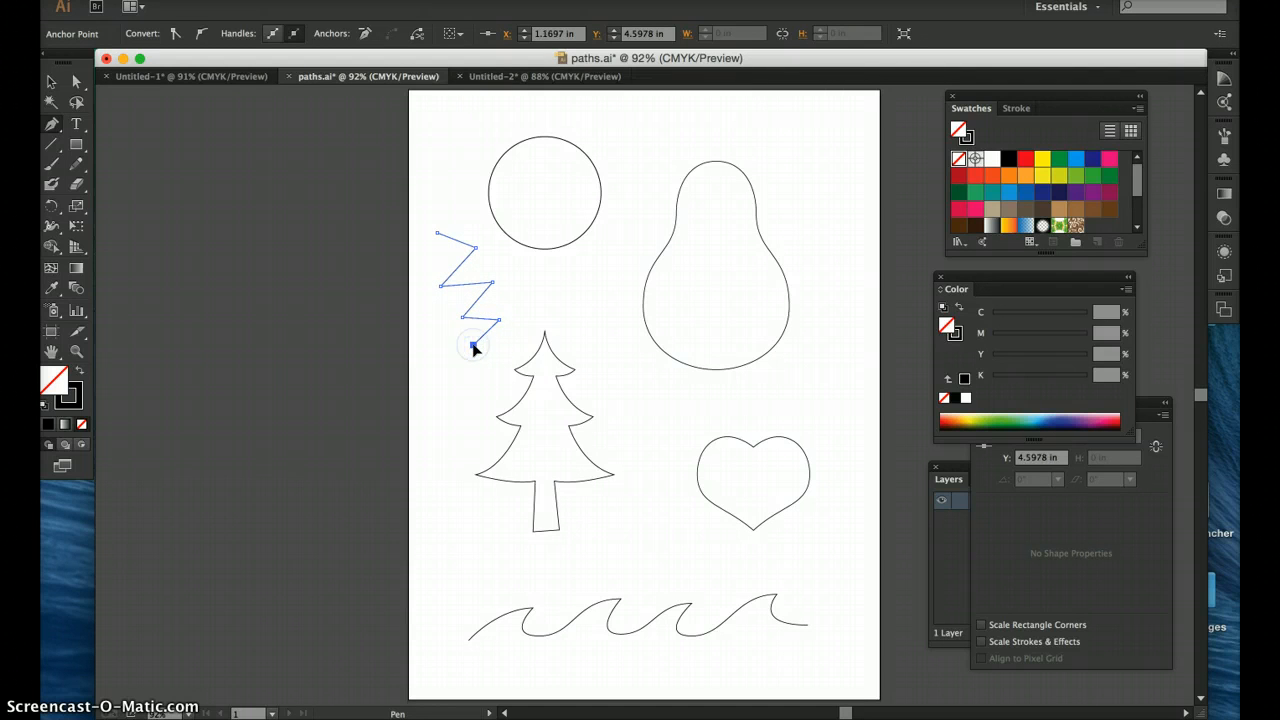
left_click(457, 370, "super")
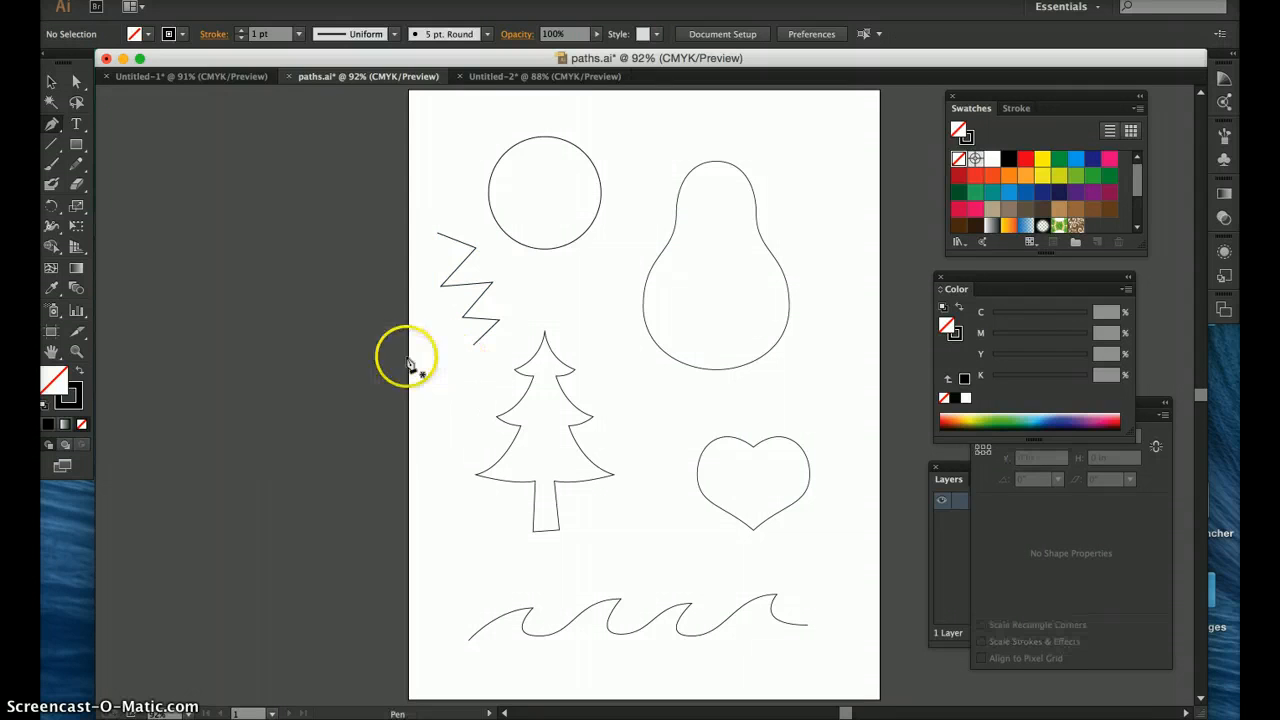
Select the zigzag path and move it slightly up and to the left.
key("v")
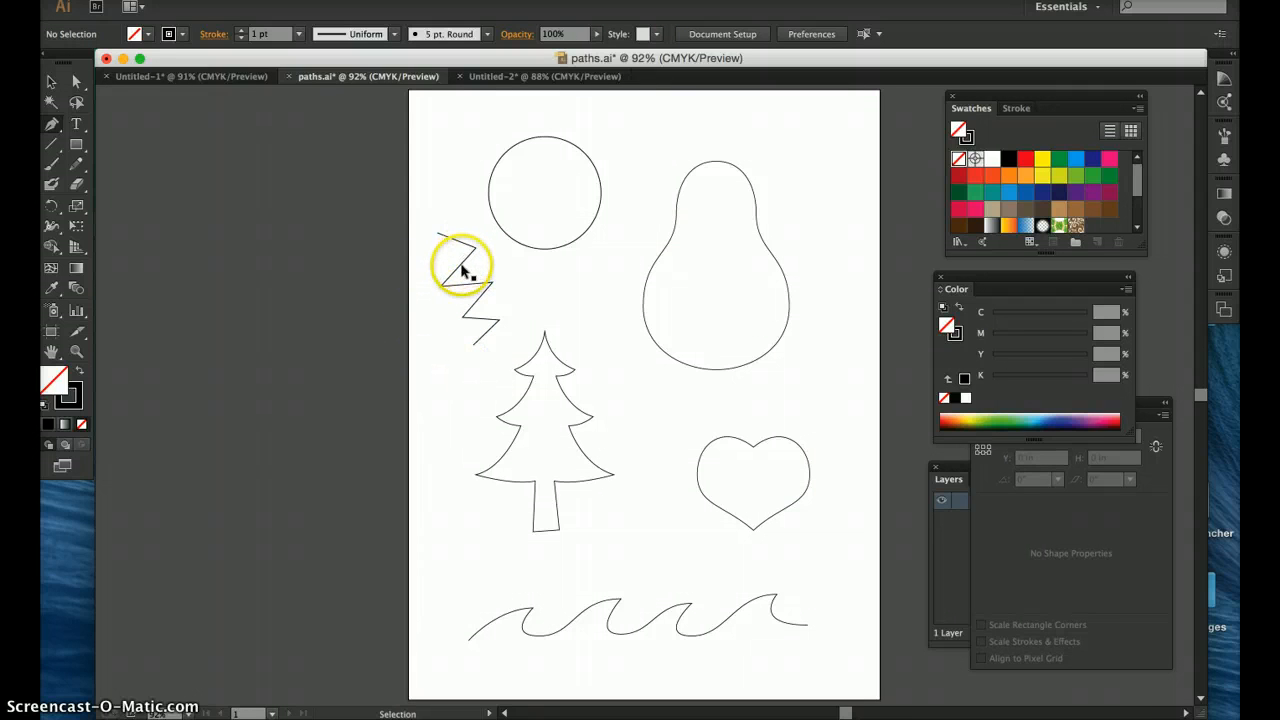
left_click(459, 267)
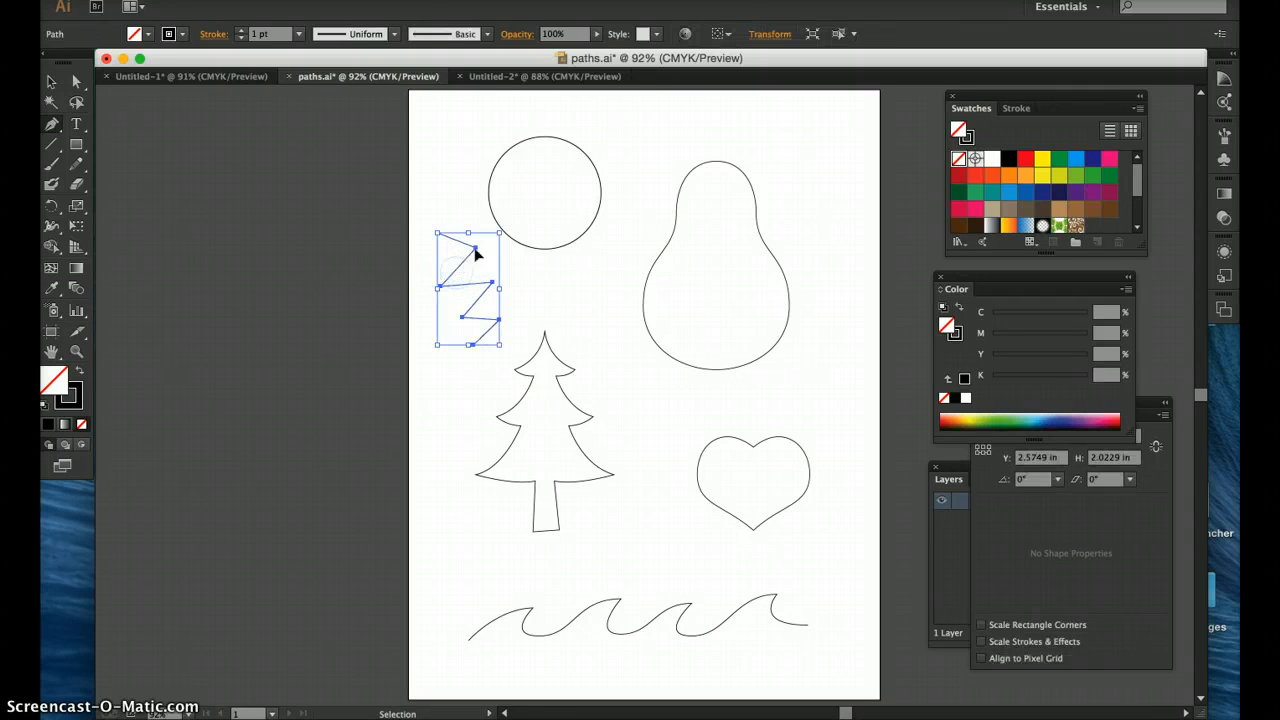
left_click_drag(471, 249, 463, 238)
Continue the zigzag with the Pen tool from its lower endpoint and close it at its starting anchor point.
key("p")
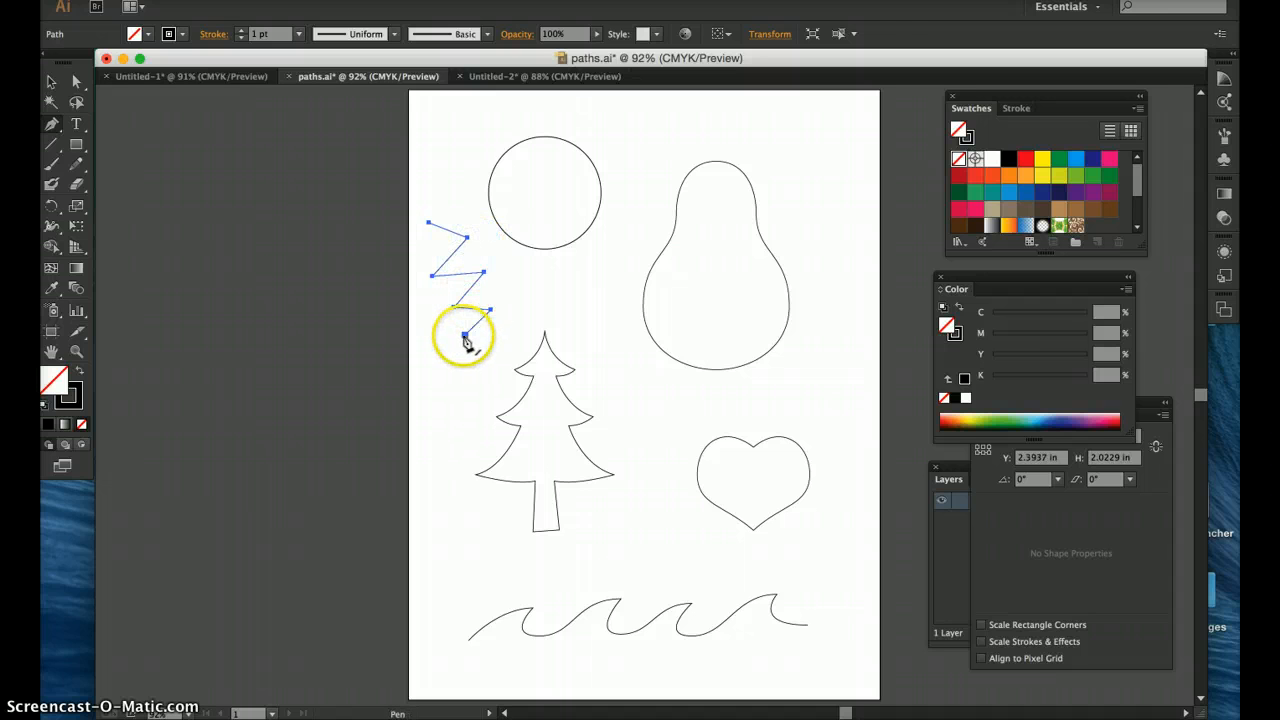
left_click(465, 336)
left_click(433, 338)
left_click(418, 294)
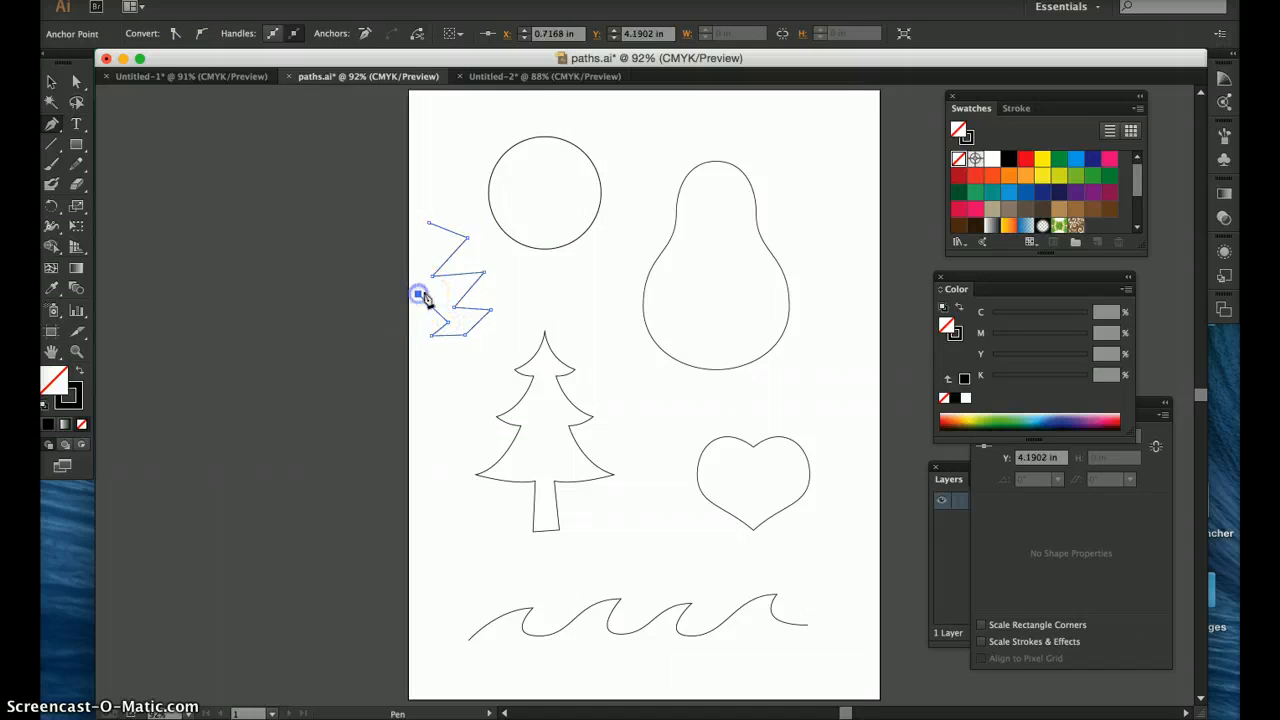
left_click(428, 224)
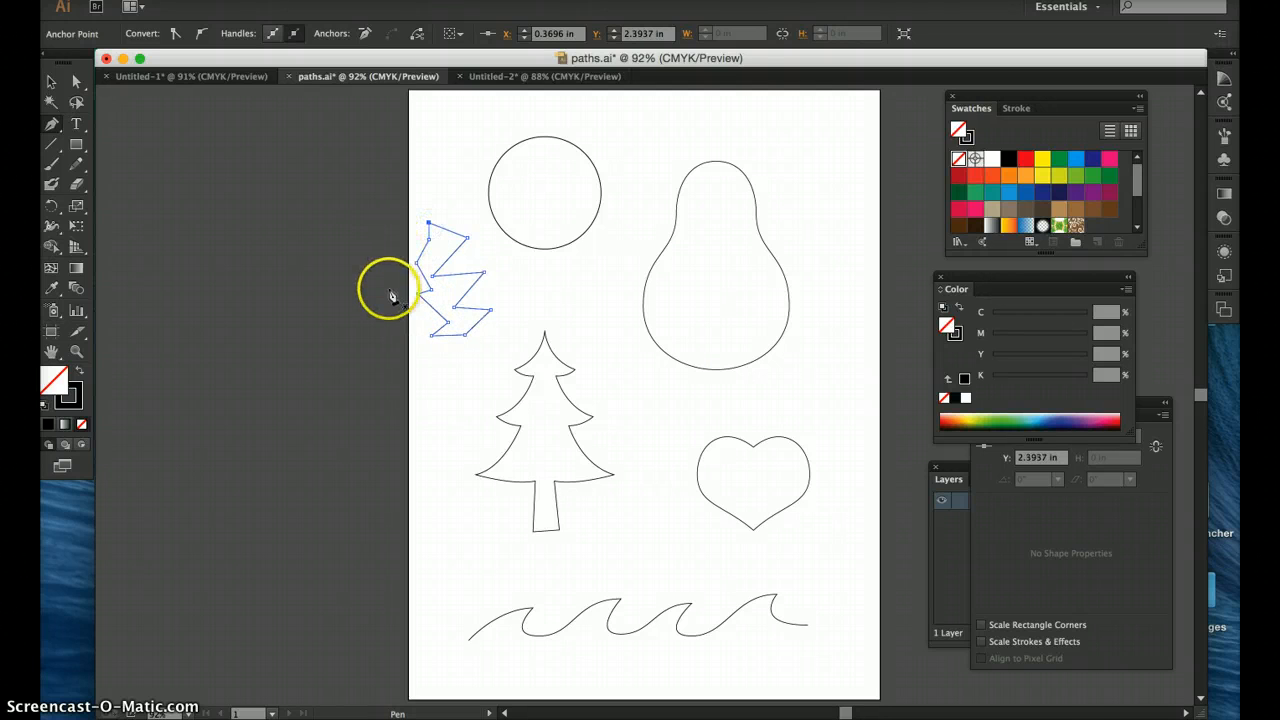
Move the closed jagged shape slightly right and down, and fill it with the red swatch (M 90, Y 85).
left_click(51, 81)
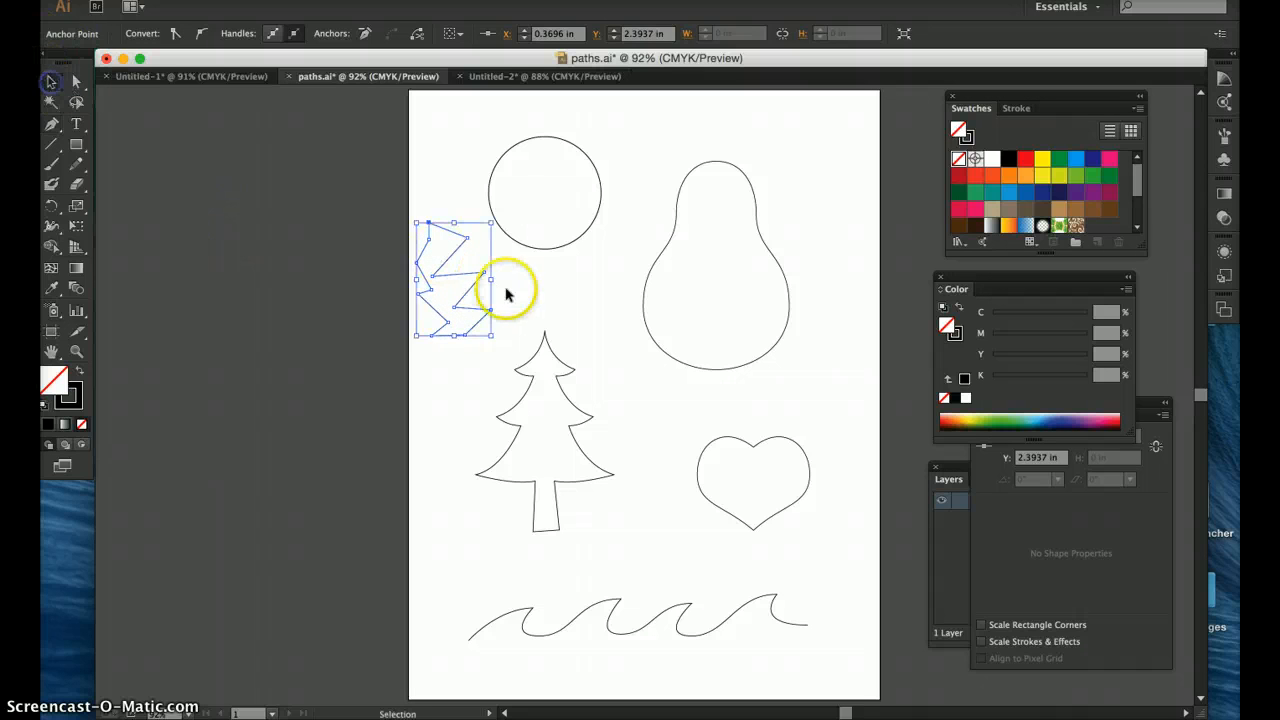
left_click(512, 287)
left_click_drag(484, 273, 496, 277)
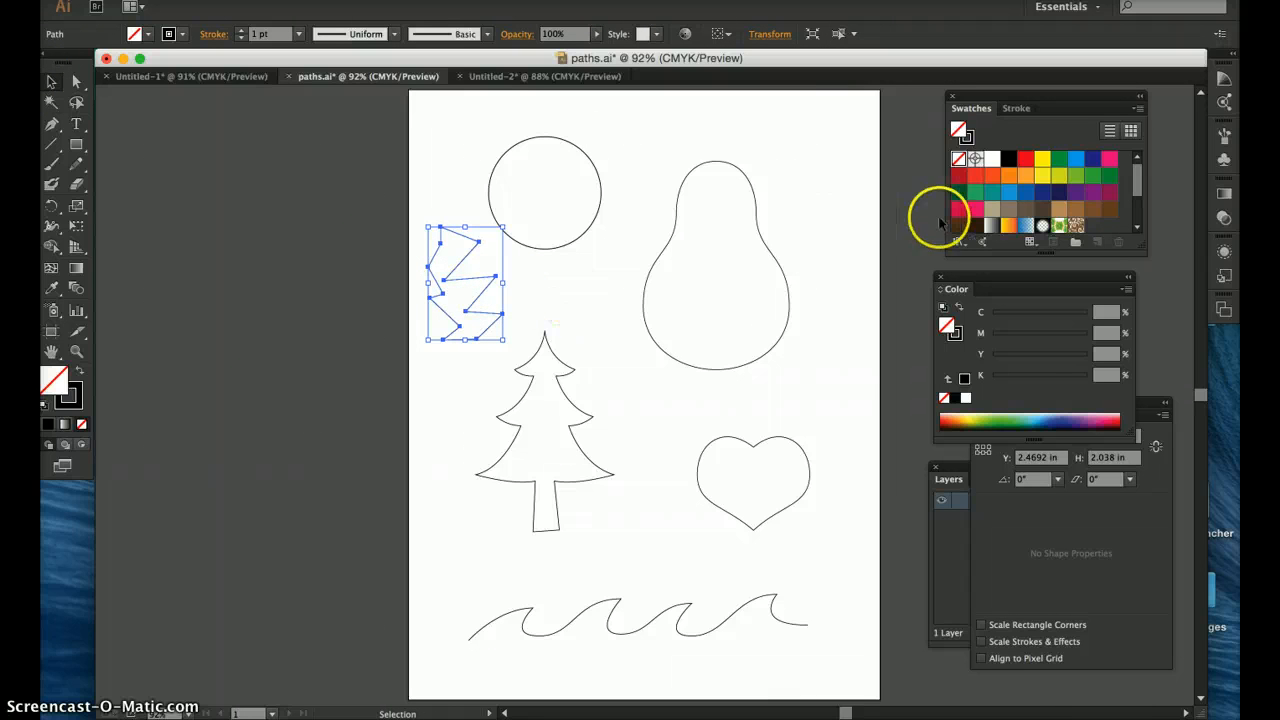
left_click(976, 177)
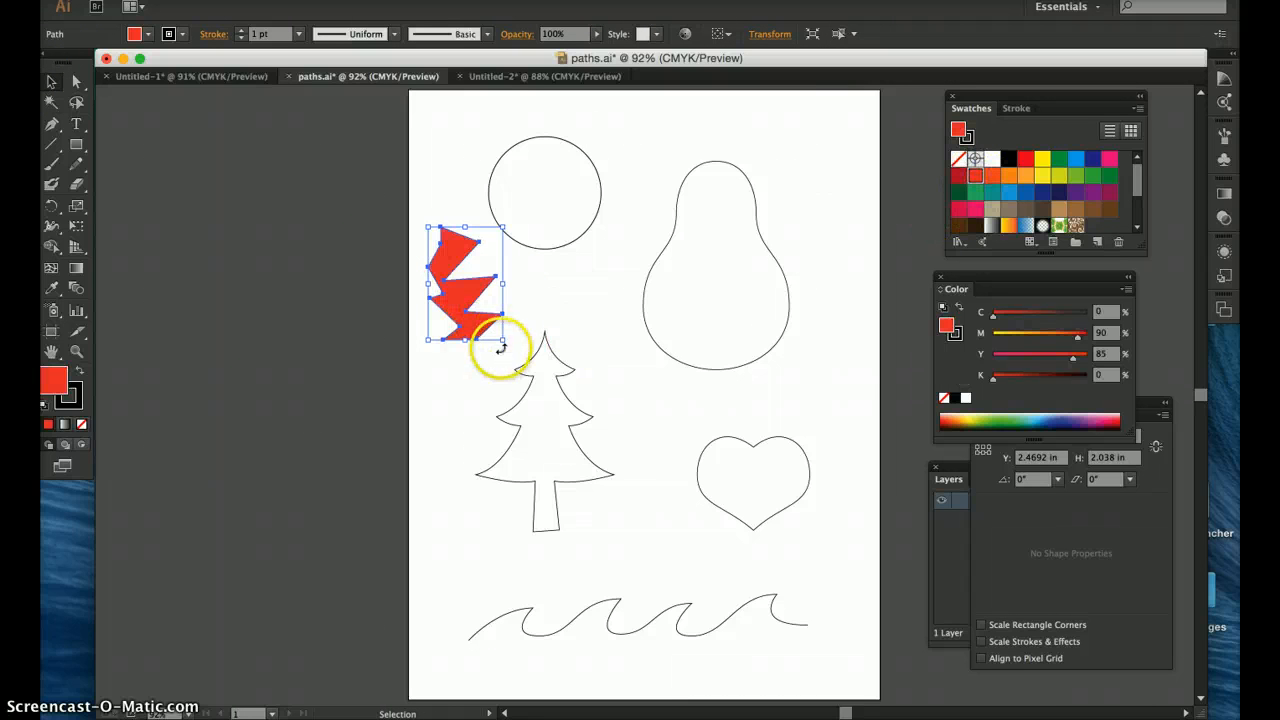
Rotate the red jagged shape slightly clockwise and shift it down, and delete it.
mouse_move(507, 348)
left_mouse_down()
mouse_move(514, 280)
mouse_move(497, 340)
left_mouse_up()
left_click(603, 266)
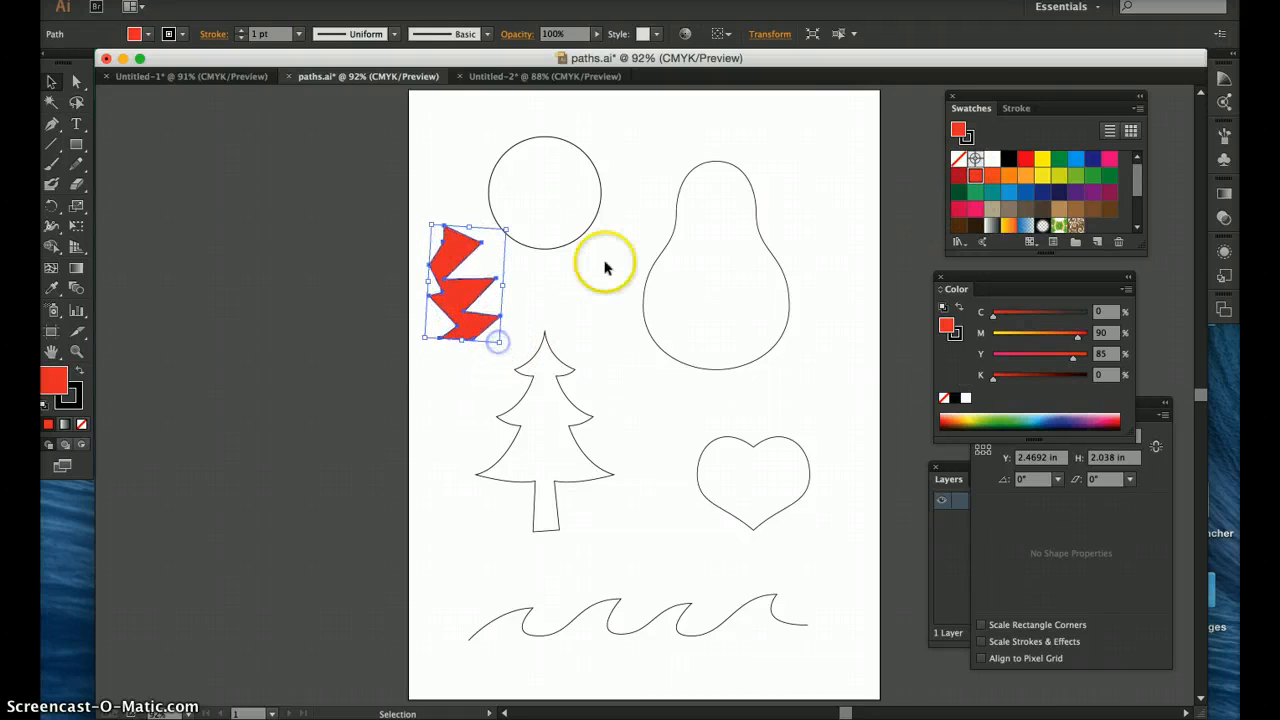
left_click_drag(451, 286, 452, 297)
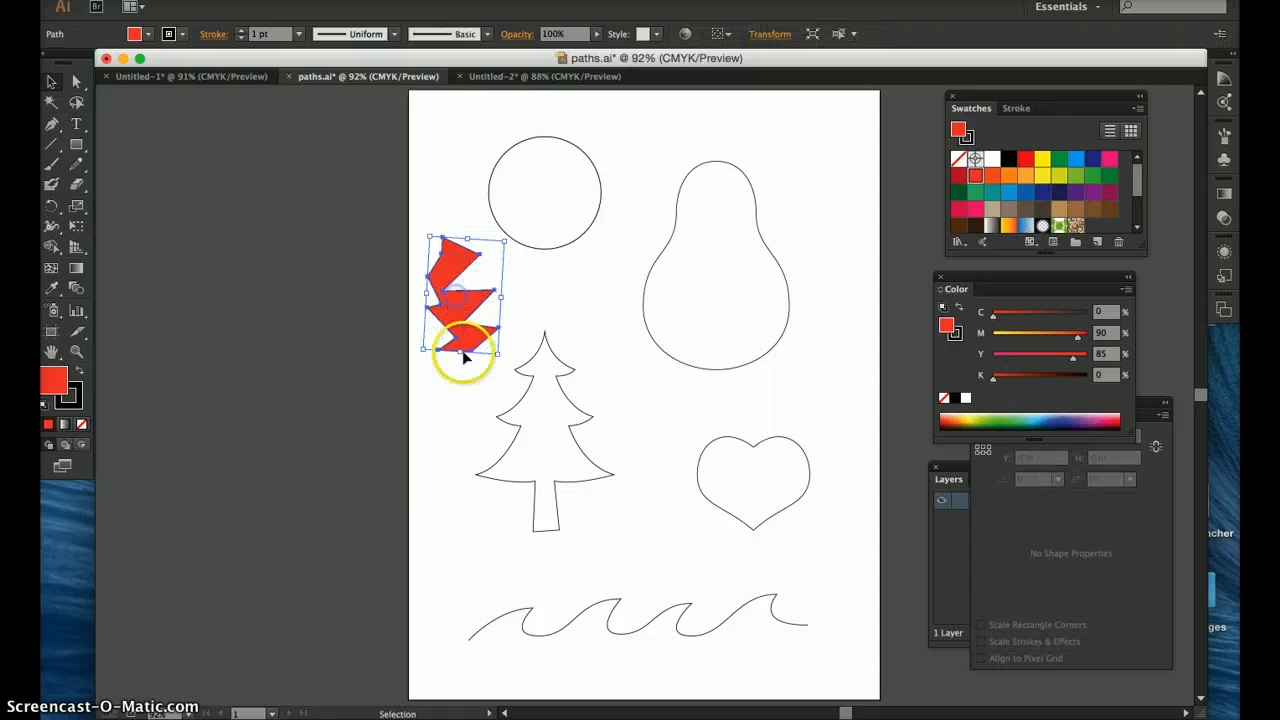
key("Delete")
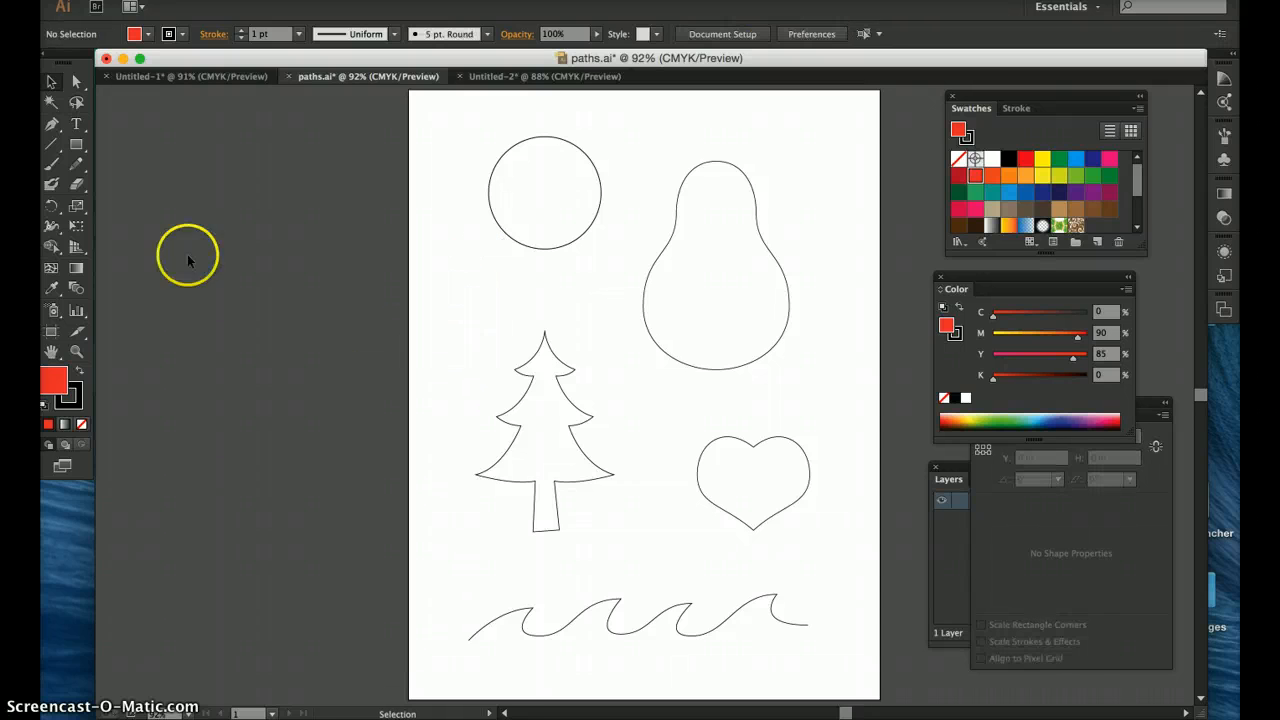
Draw an open zigzag of straight segments with the Pen tool below and left of the circle, and set its fill to none.
left_click(52, 124)
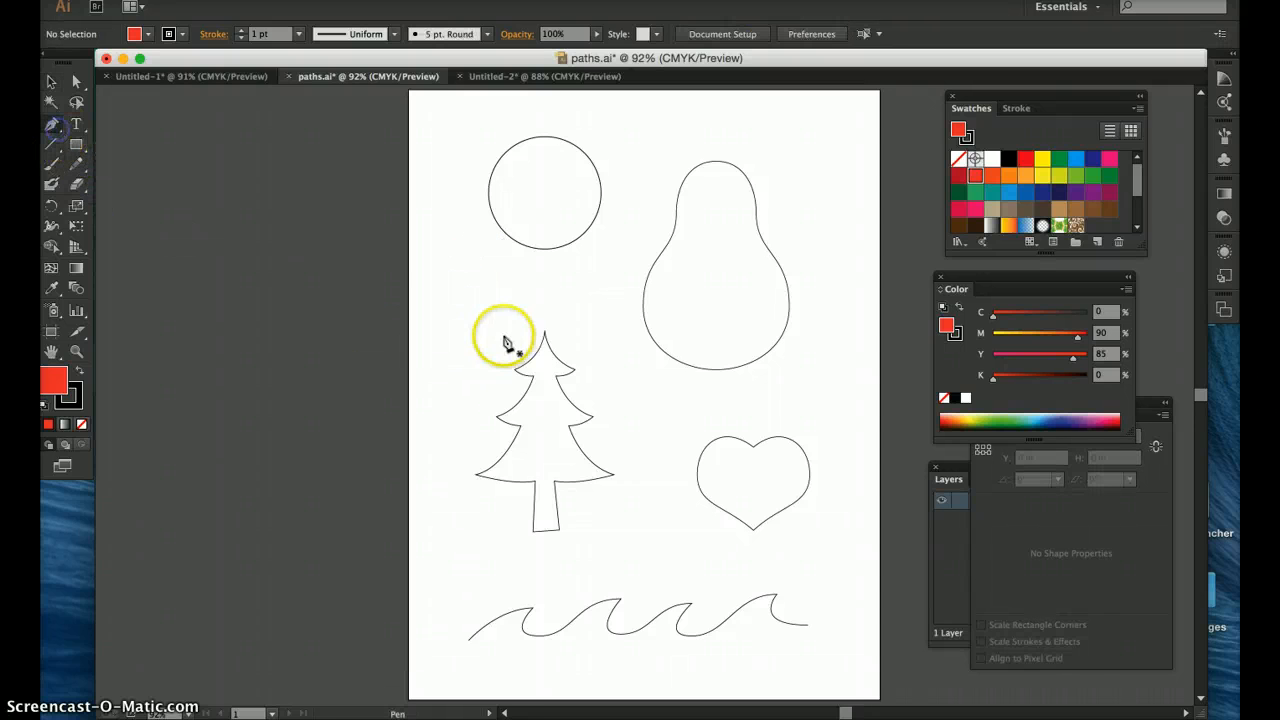
left_click(441, 244)
left_click(466, 258)
left_click(448, 276)
left_click(483, 278)
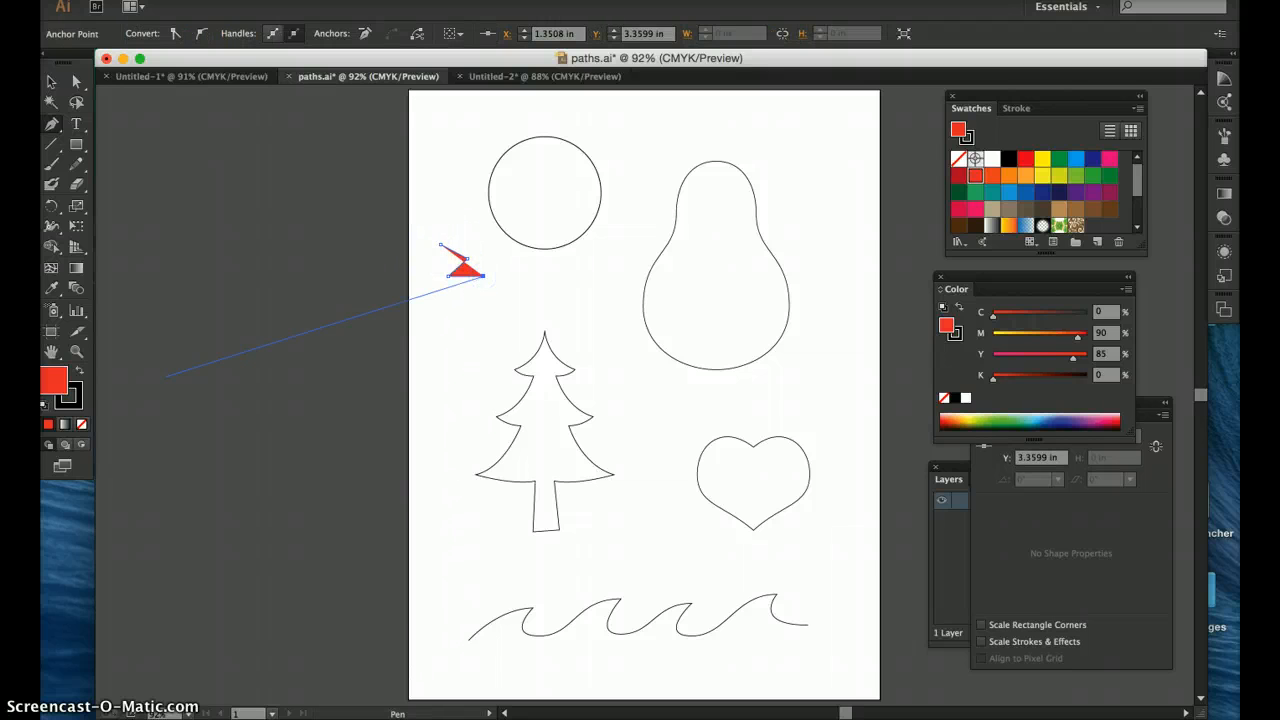
left_click(81, 424)
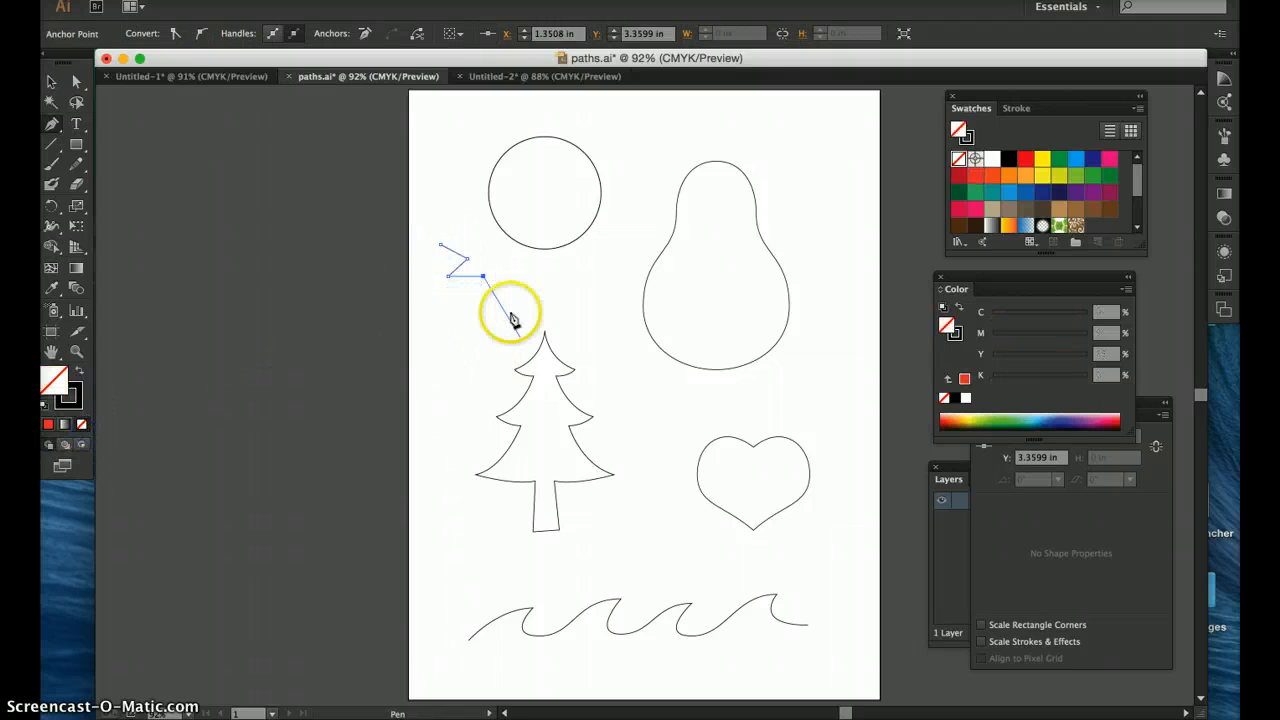
left_click(447, 302)
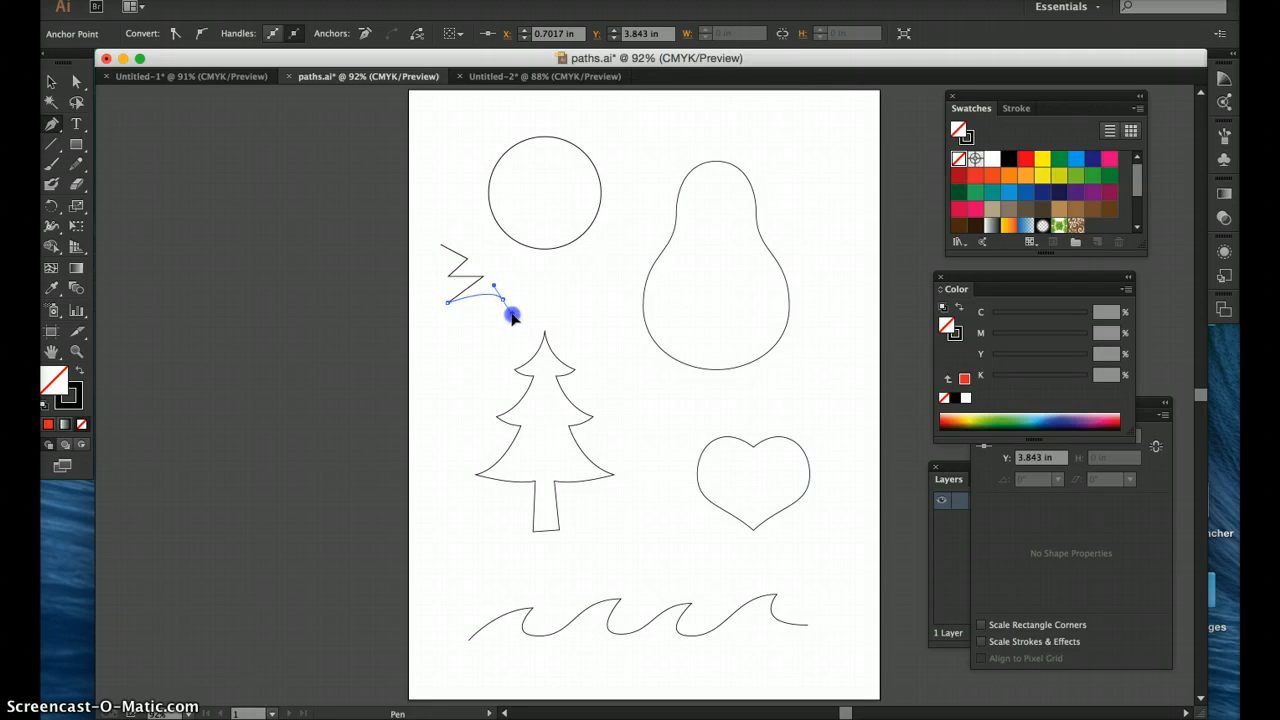
Continue the zigzag path with smooth curved segments that wind back and forth beside the treetop and turn back upward.
left_click(469, 347)
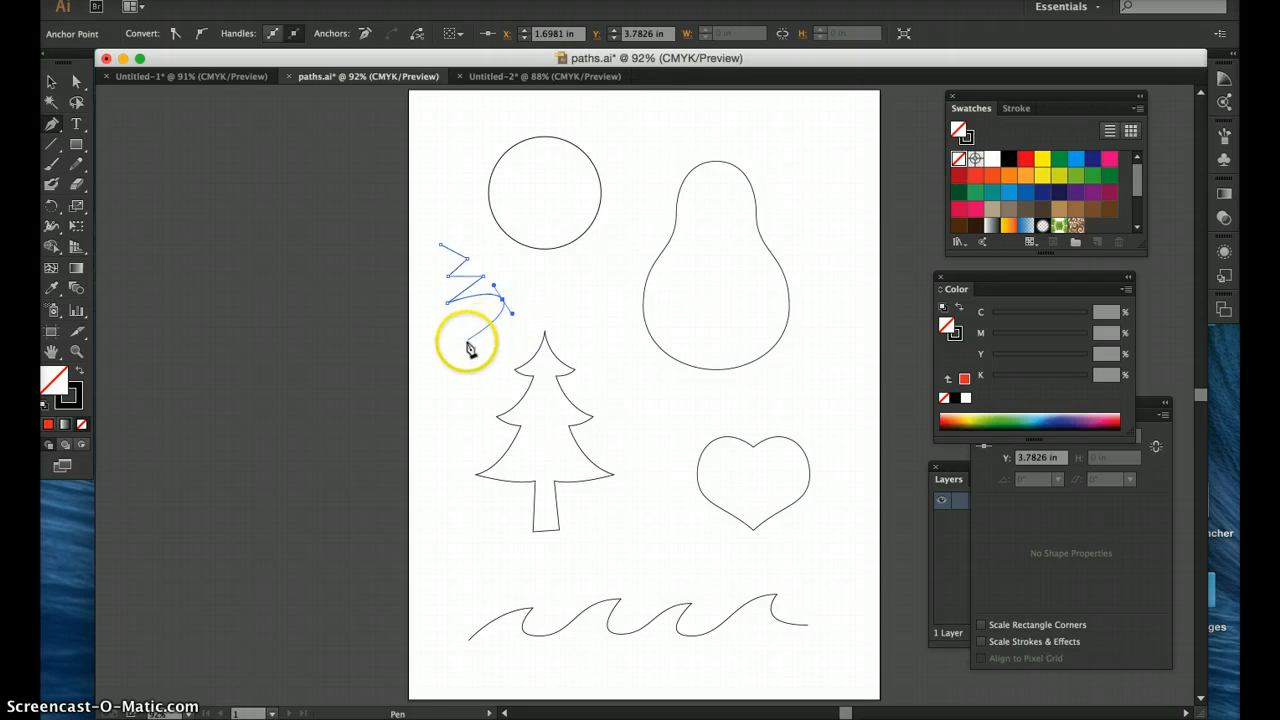
left_click(460, 344)
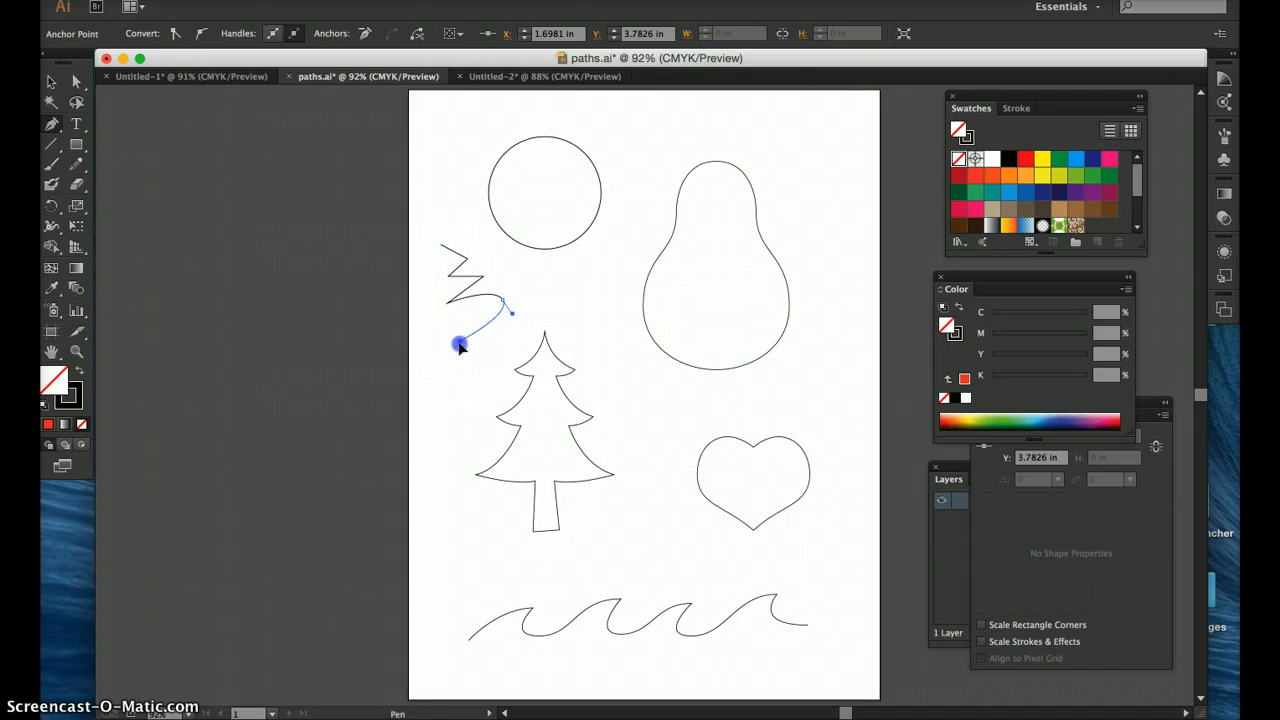
left_click_drag(467, 361, 515, 335)
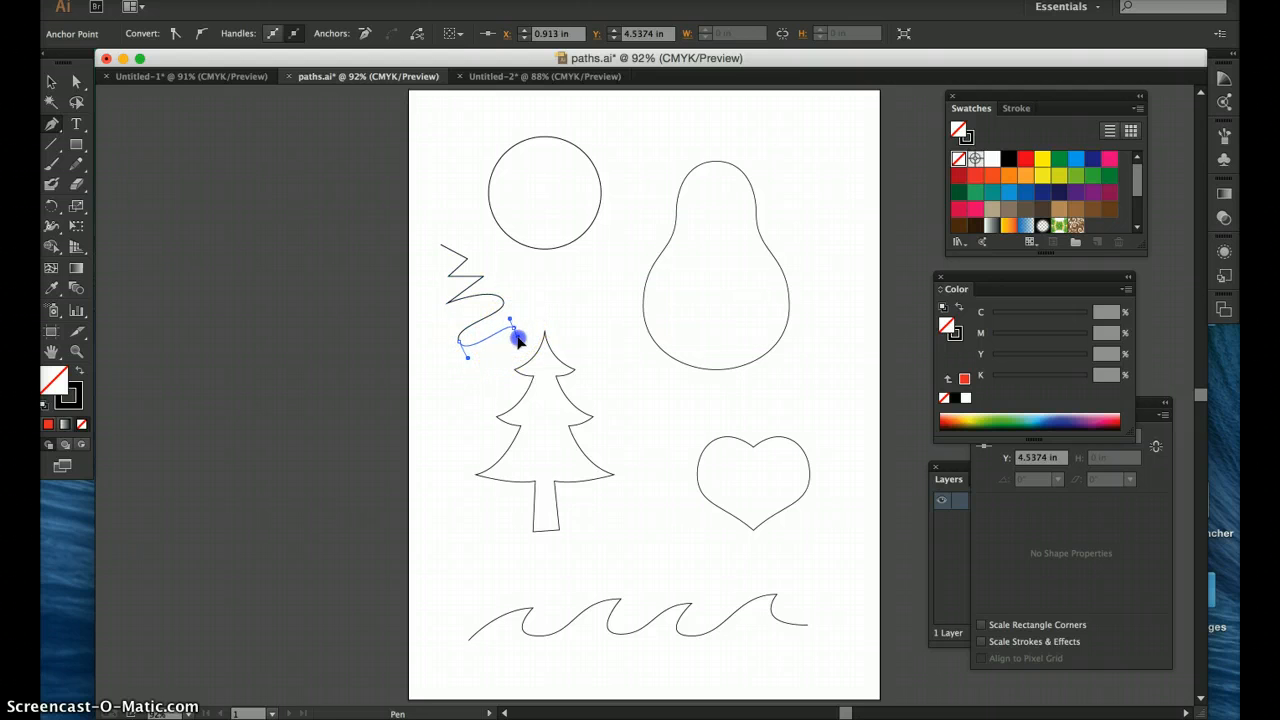
left_click_drag(455, 362, 479, 316)
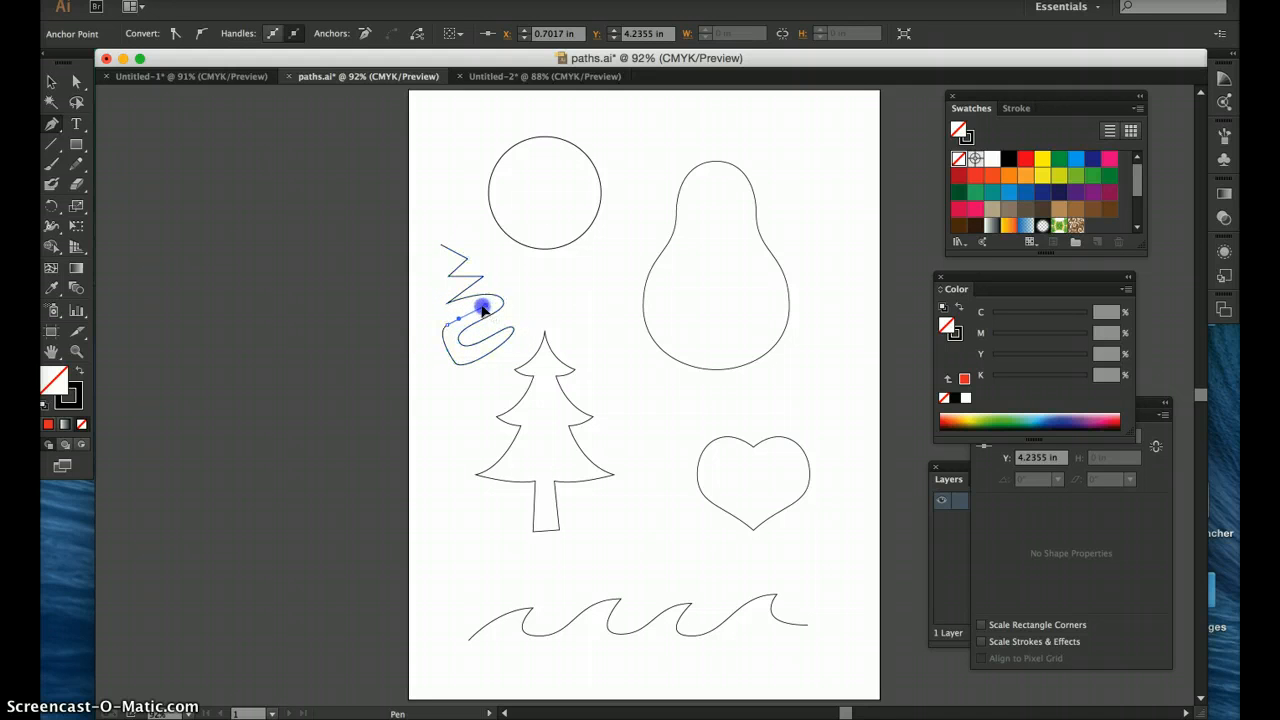
Add straight zigzag segments up the left side of the path and bring it back to its starting anchor point.
left_click(461, 284)
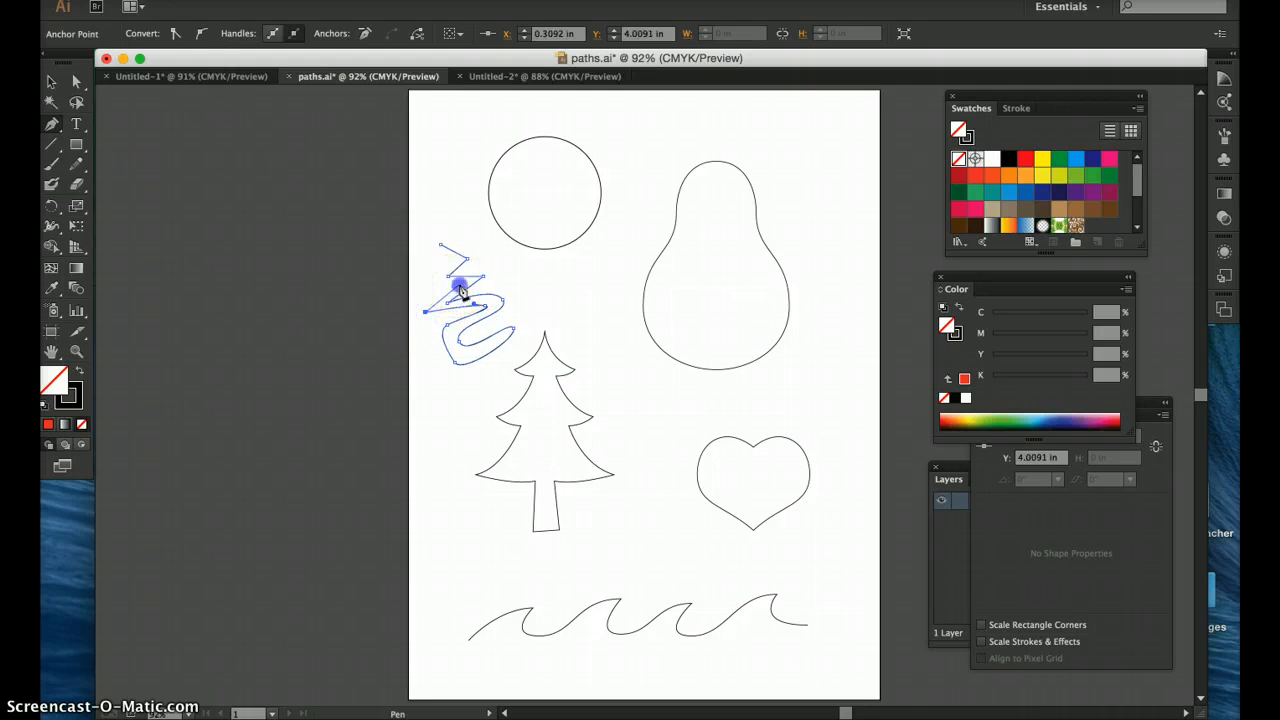
left_click(418, 284)
left_click(446, 268)
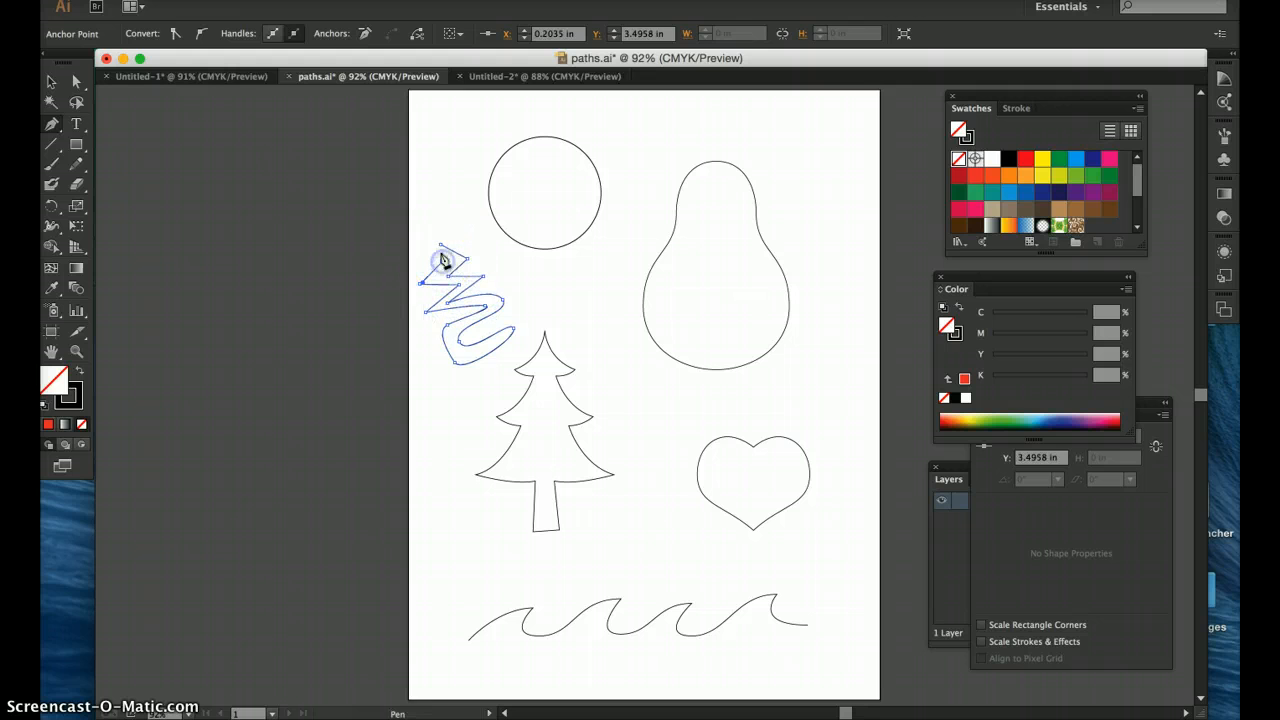
Delete the whole combined straight-and-curved path.
left_click(414, 312)
key("Delete")
key("Delete")
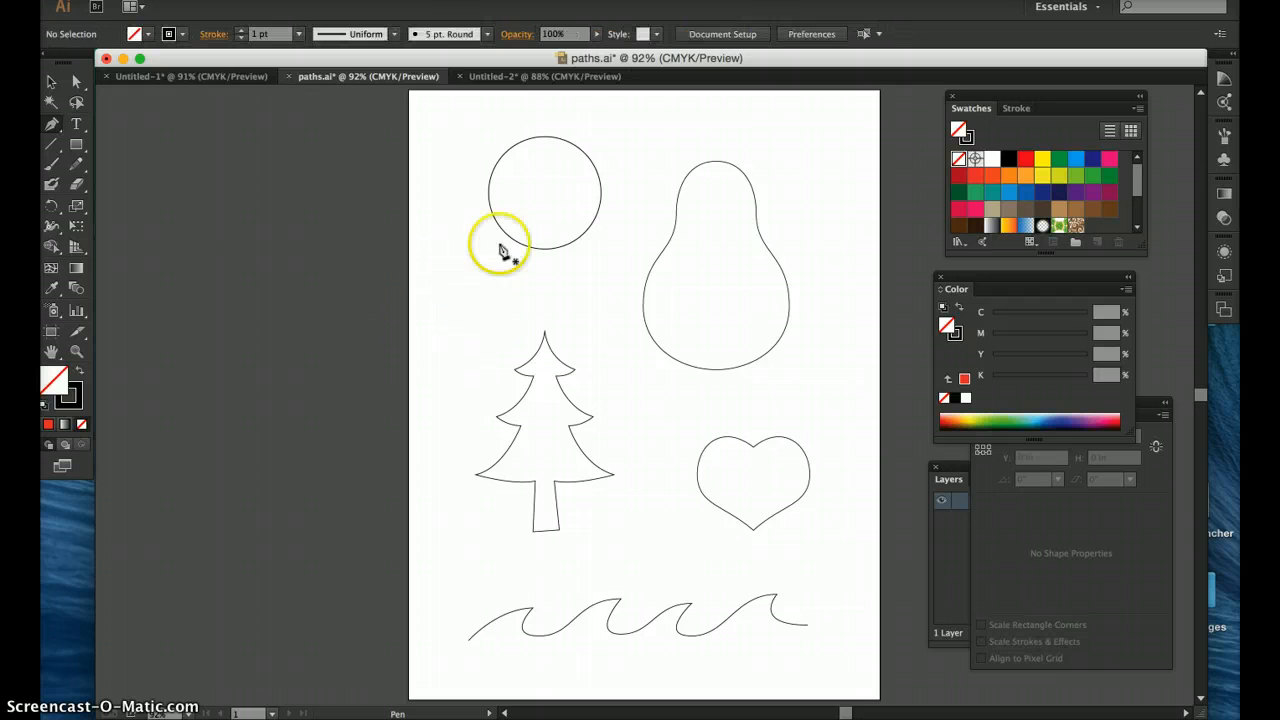
Move the circle off the artboard onto the canvas area to its left, and deselect it.
left_click(48, 86)
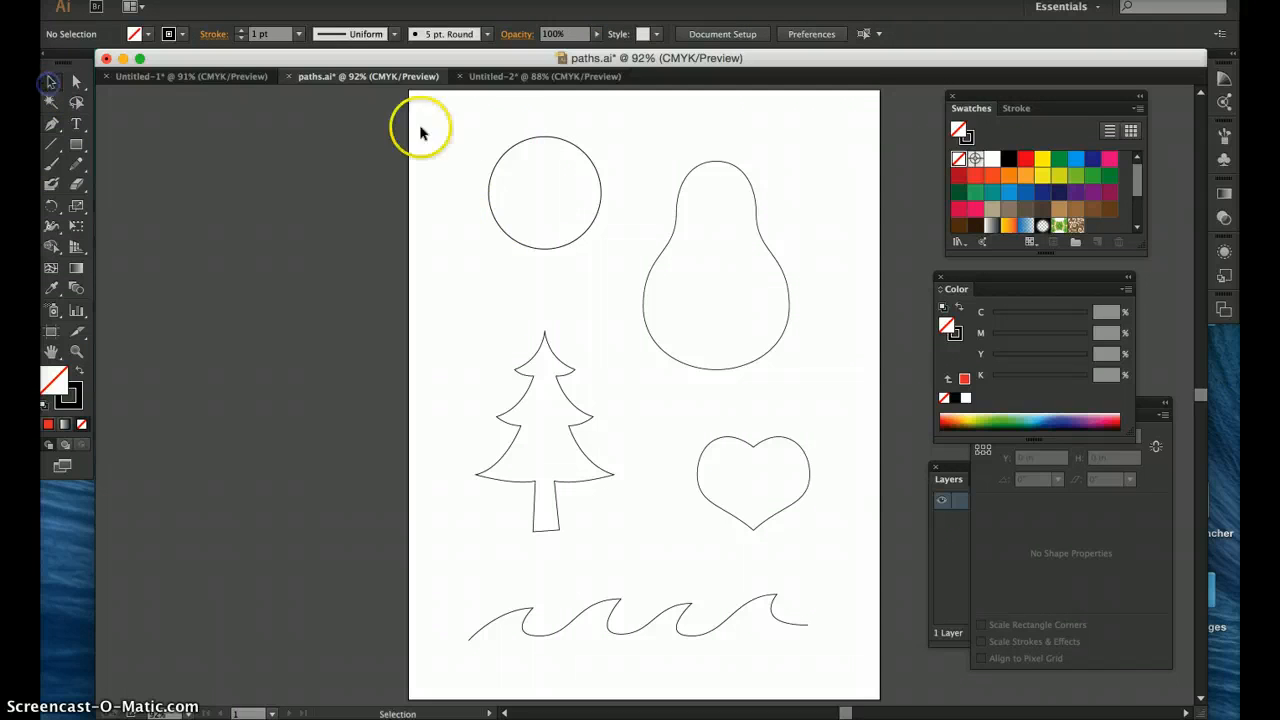
left_click_drag(273, 160, 287, 158)
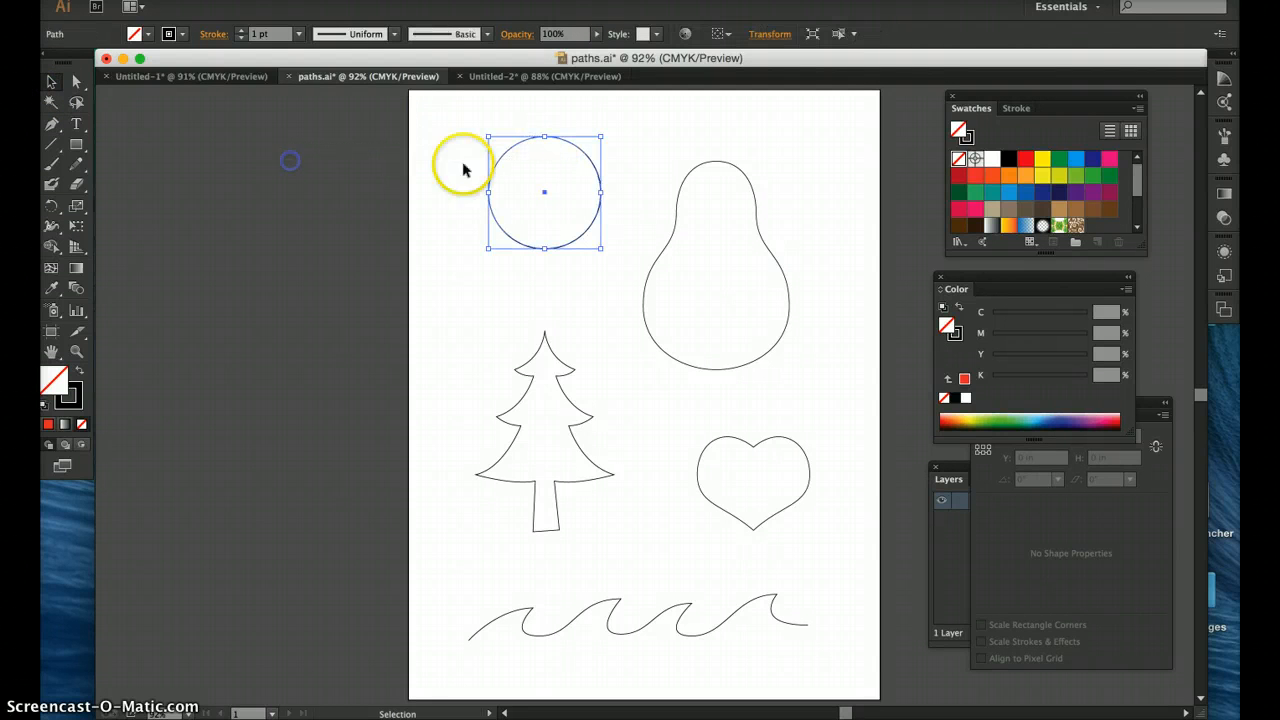
left_click_drag(575, 148, 323, 160)
left_click(494, 216)
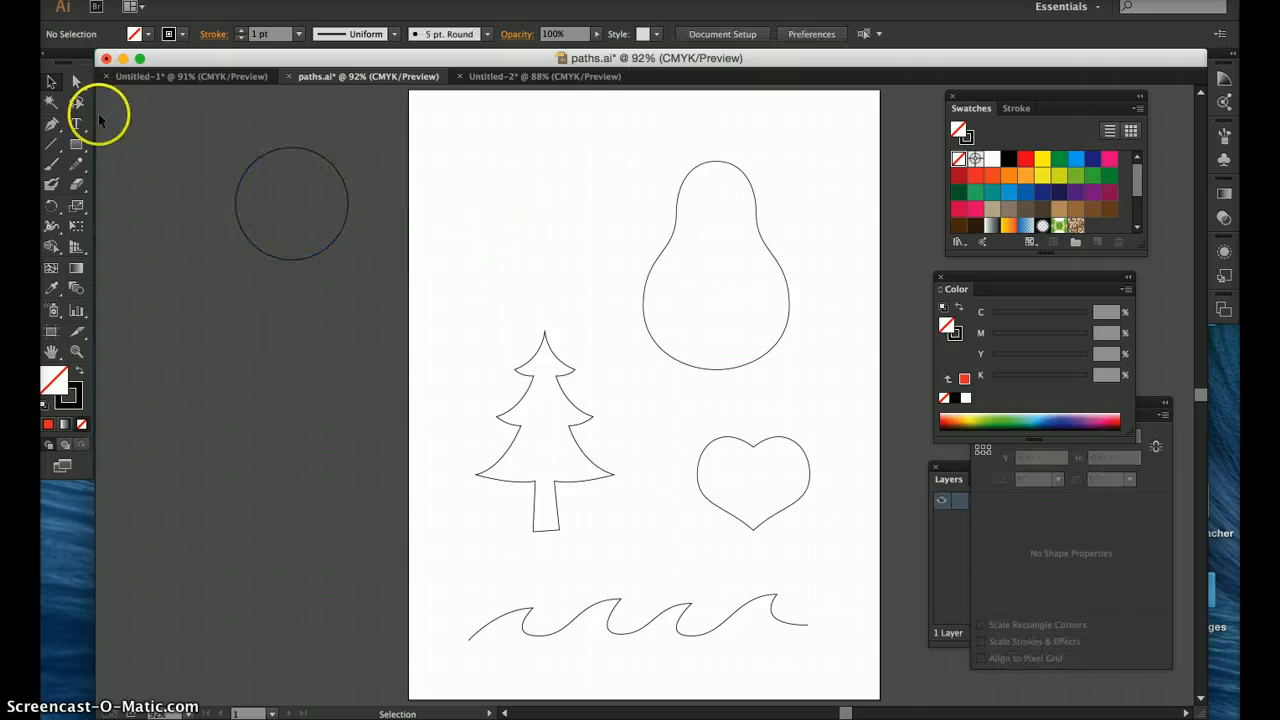
Draw a closed circle about 1.7 in high with the Pen tool where the original was, using four smooth anchor points with horizontal and vertical handles.
left_click(51, 124)
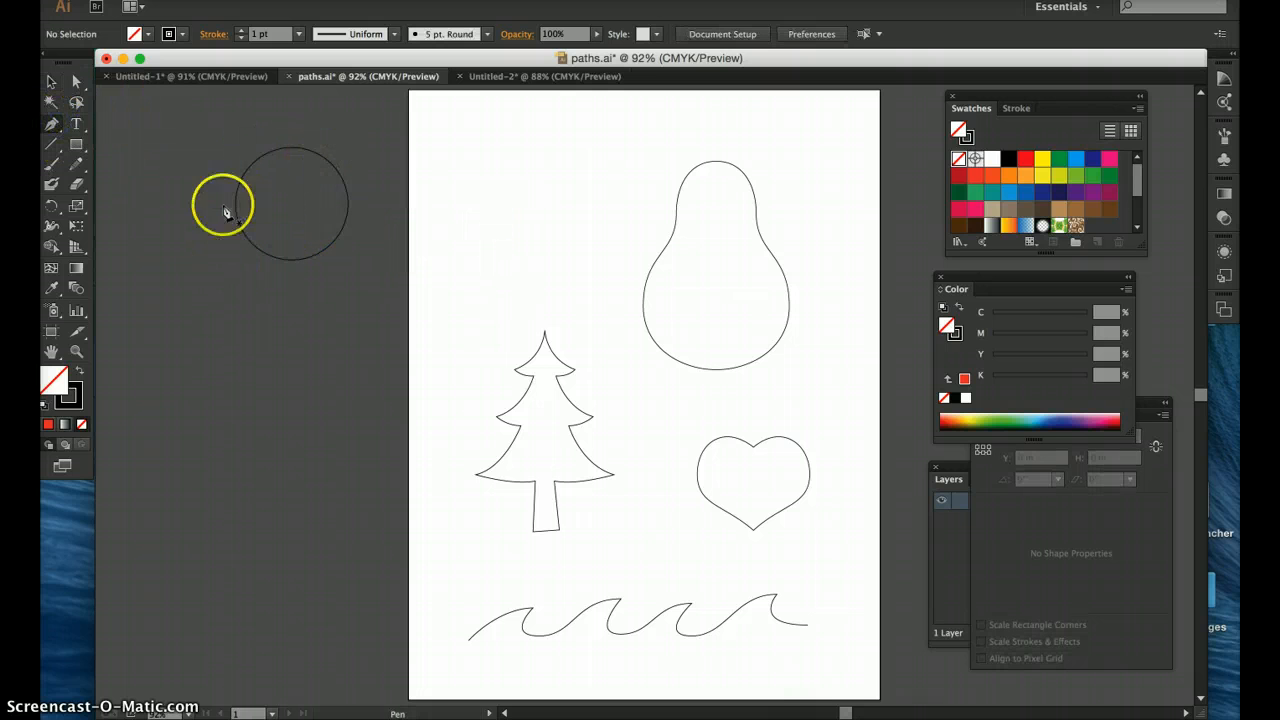
left_click(542, 148)
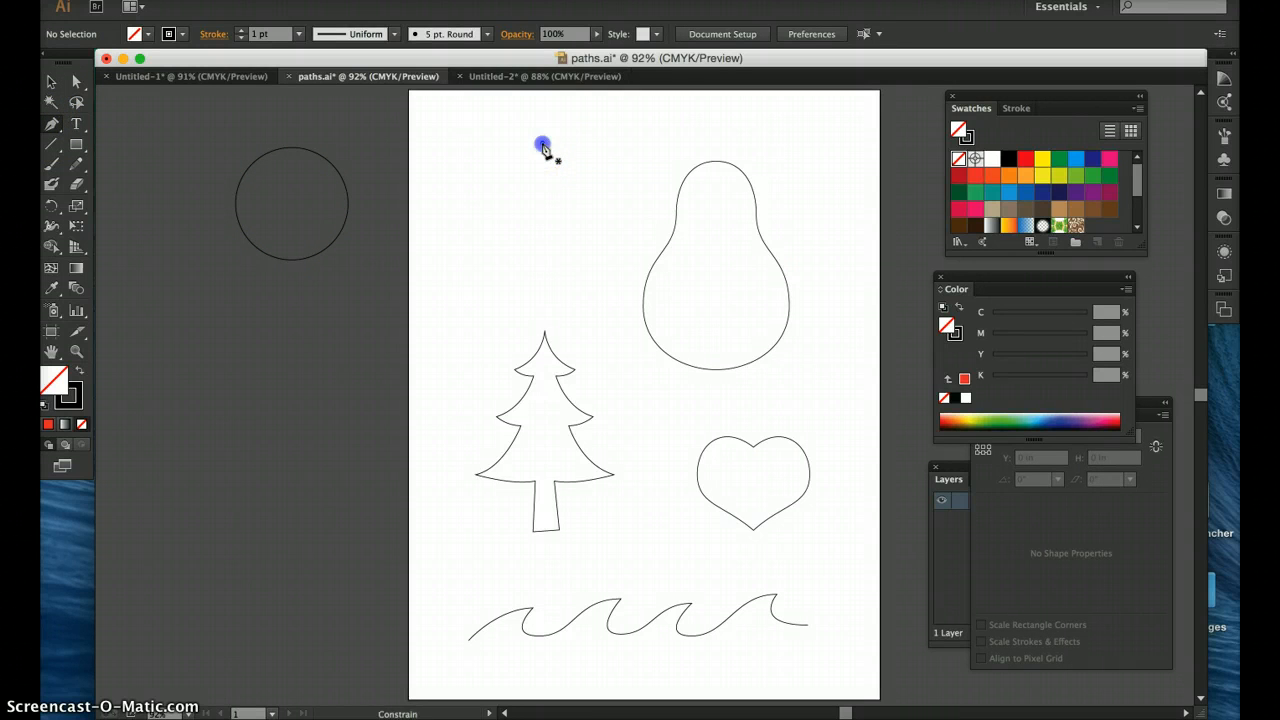
left_click_drag(576, 145, 577, 143)
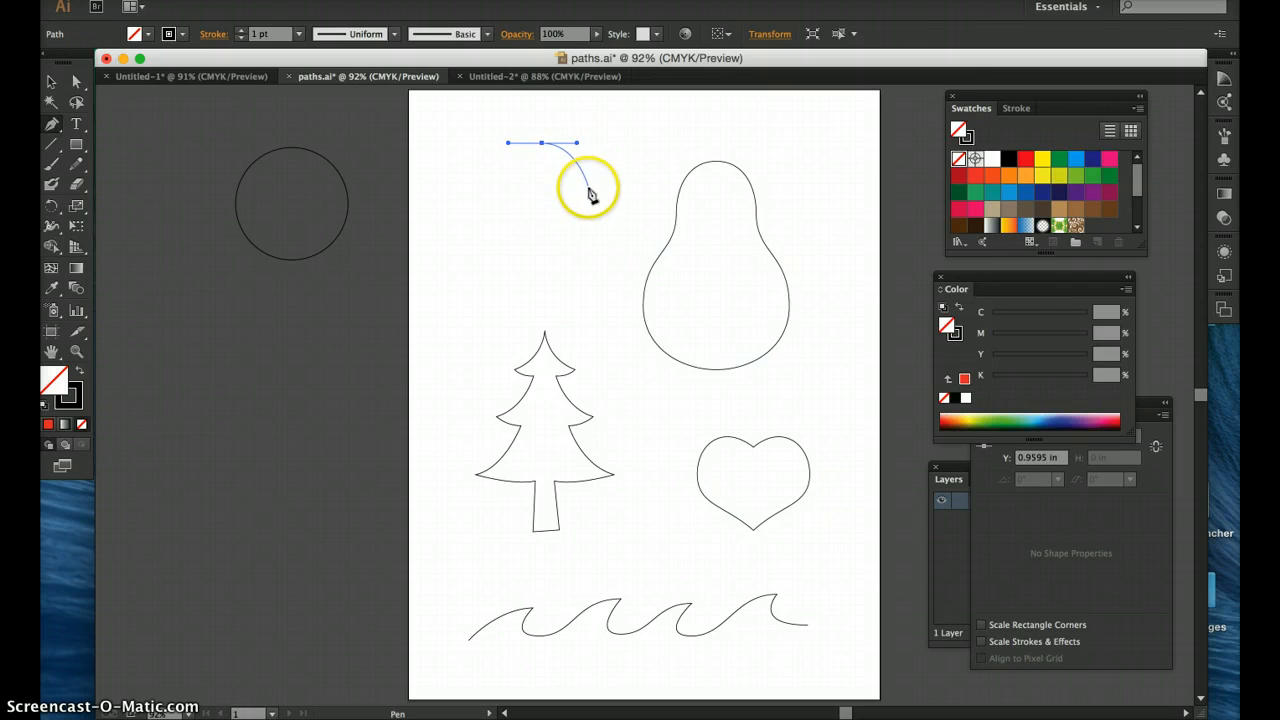
left_click(592, 192)
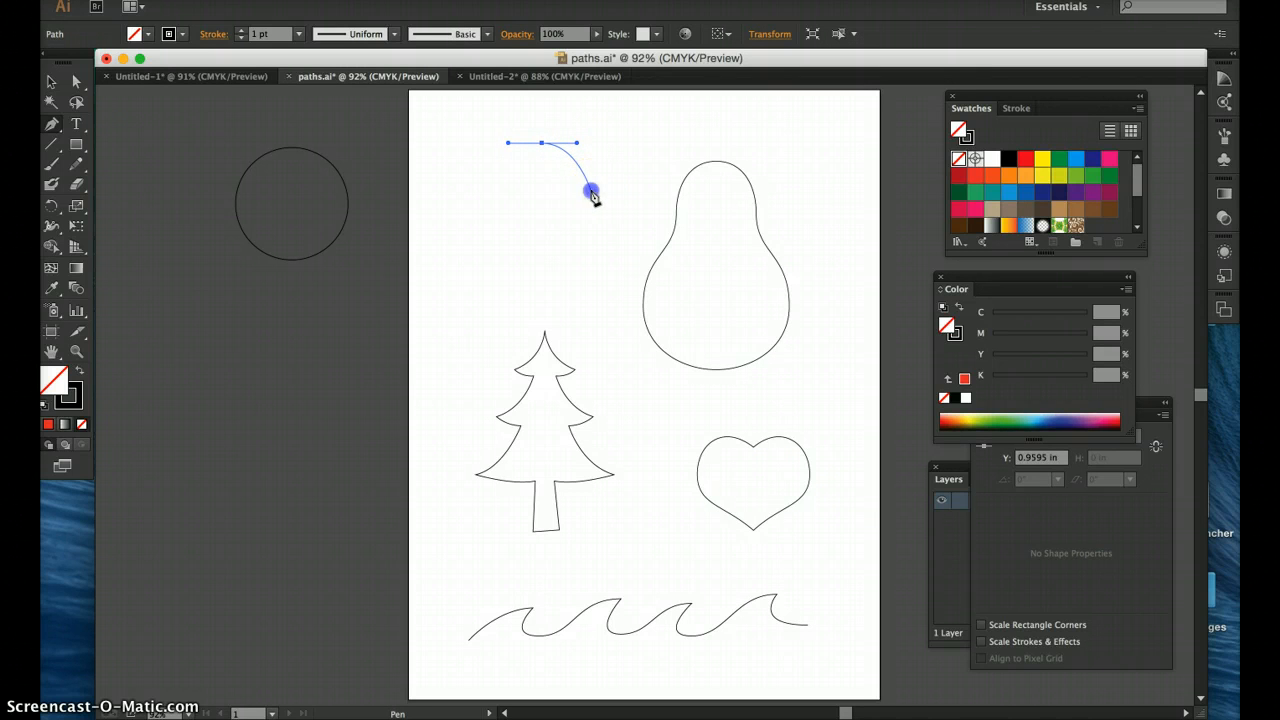
left_click(587, 213)
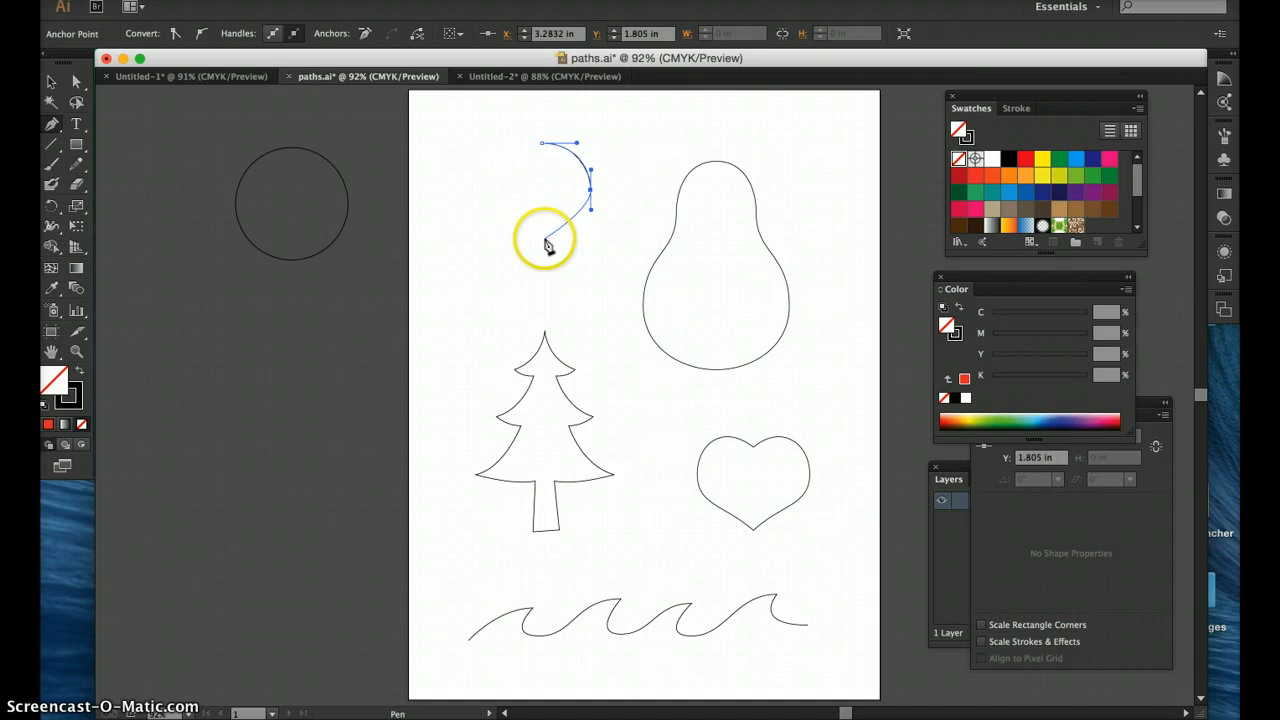
left_click(539, 241)
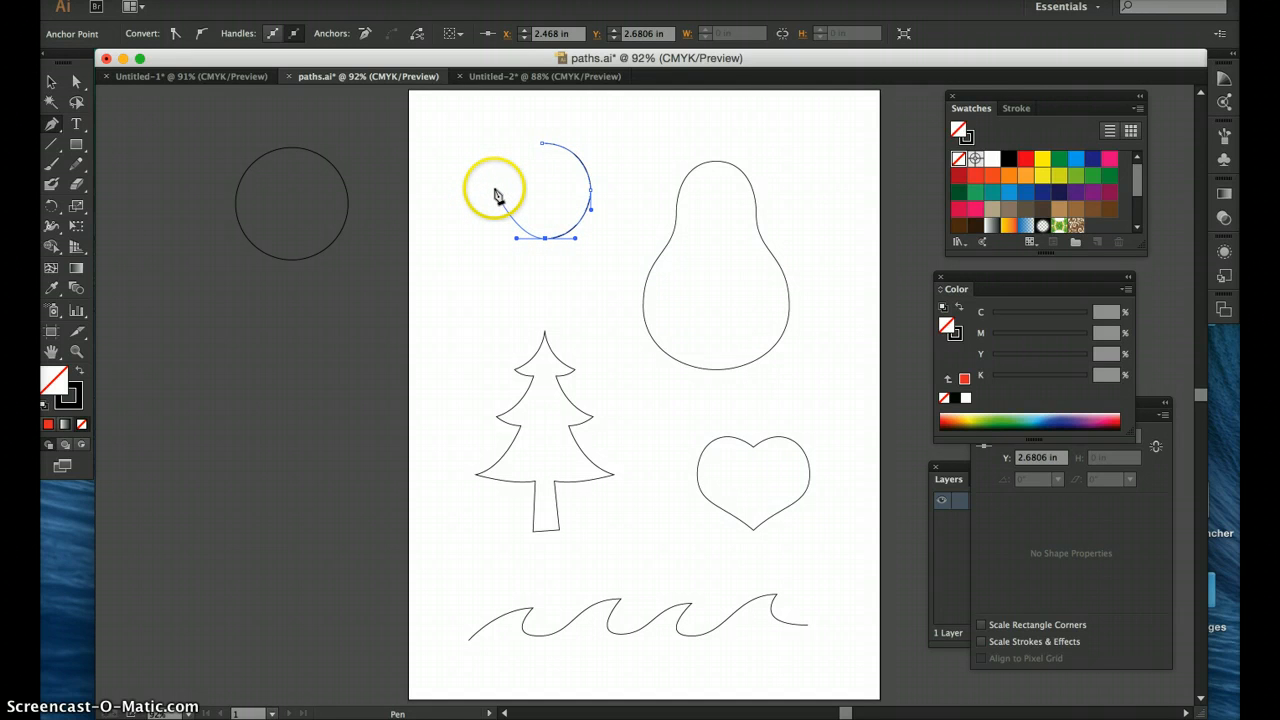
left_click(494, 190)
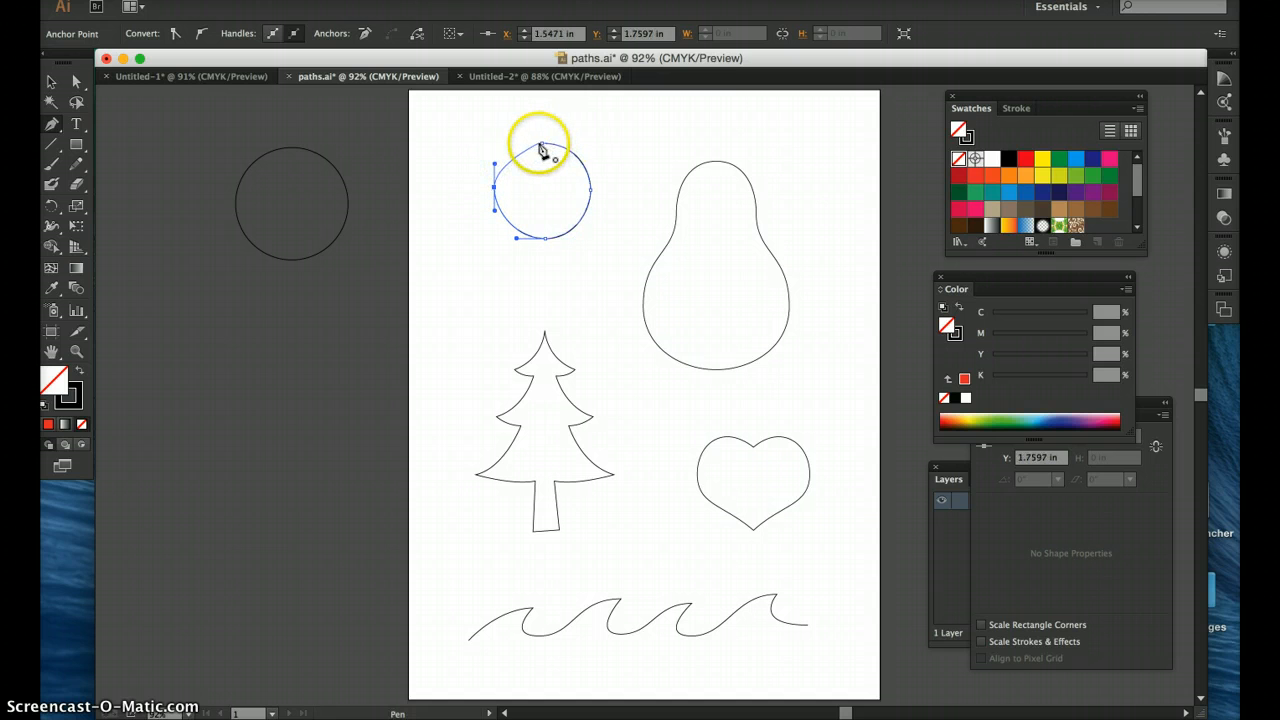
left_click_drag(541, 147, 577, 144)
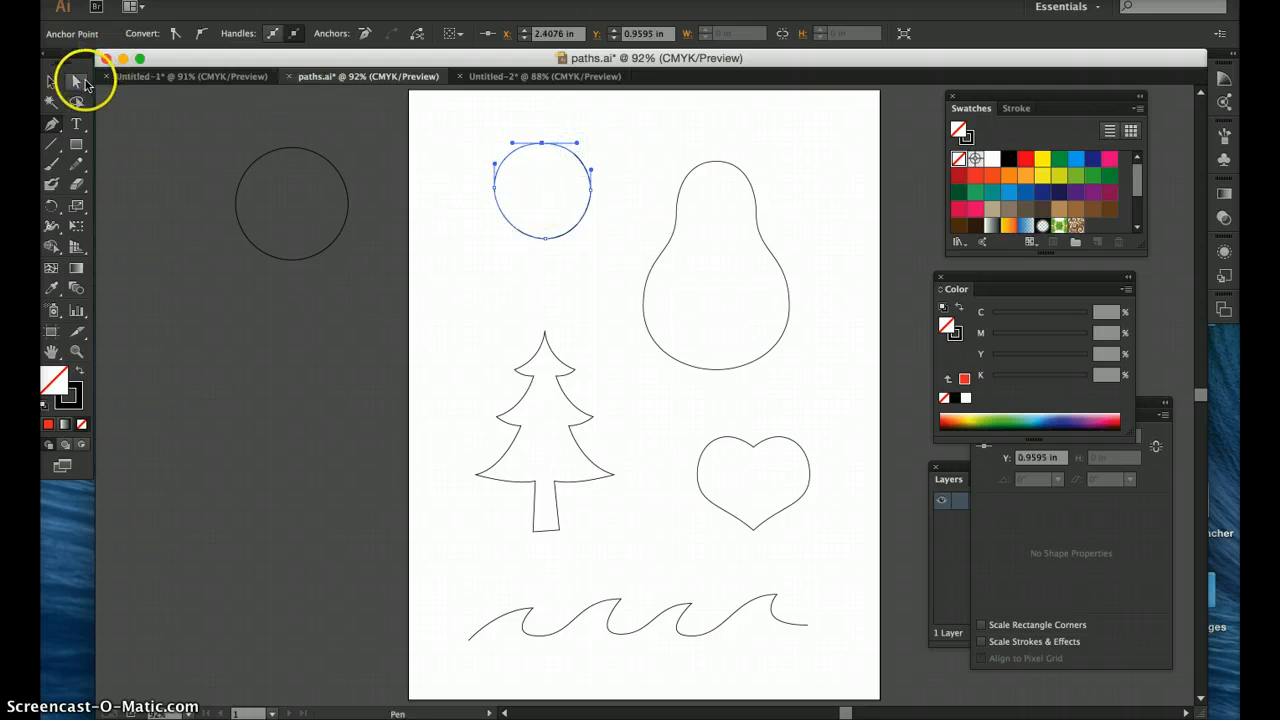
Adjust the pen-drawn circle's bottom and side anchor points with Direct Selection to even out its shape, and deselect it.
left_click(77, 81)
left_click(540, 238)
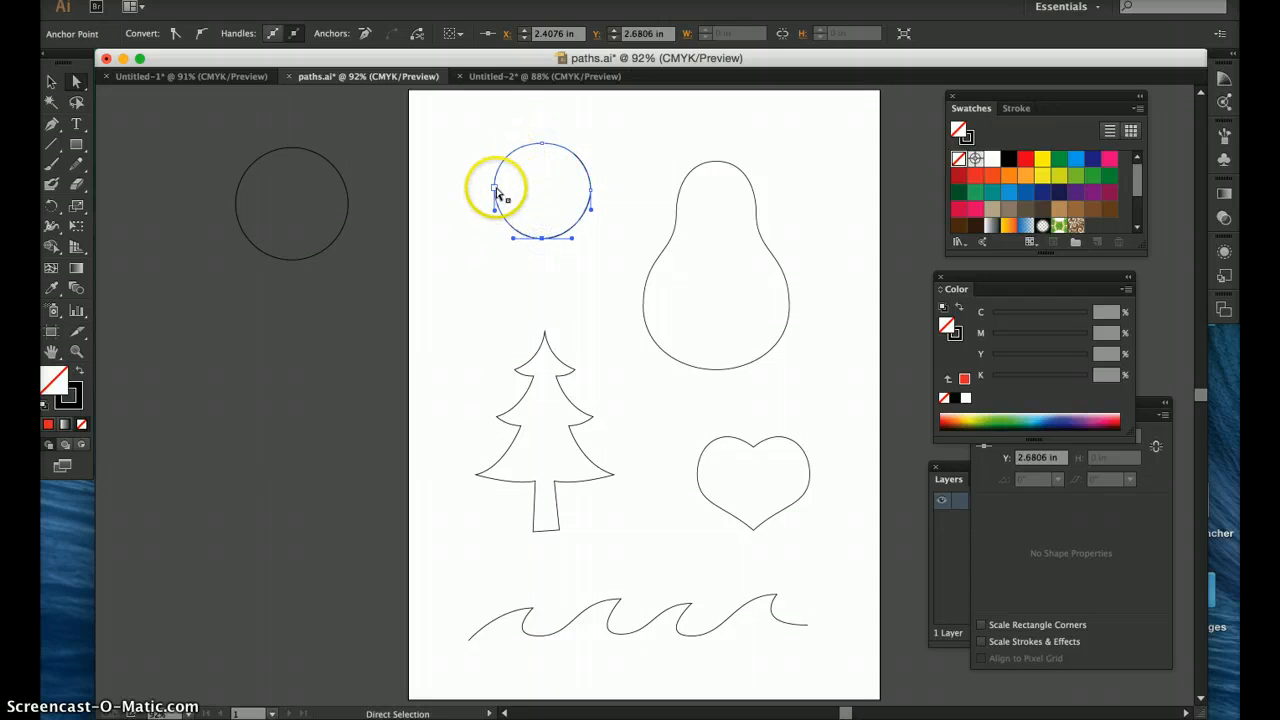
left_click_drag(476, 180, 590, 194)
left_click(591, 240)
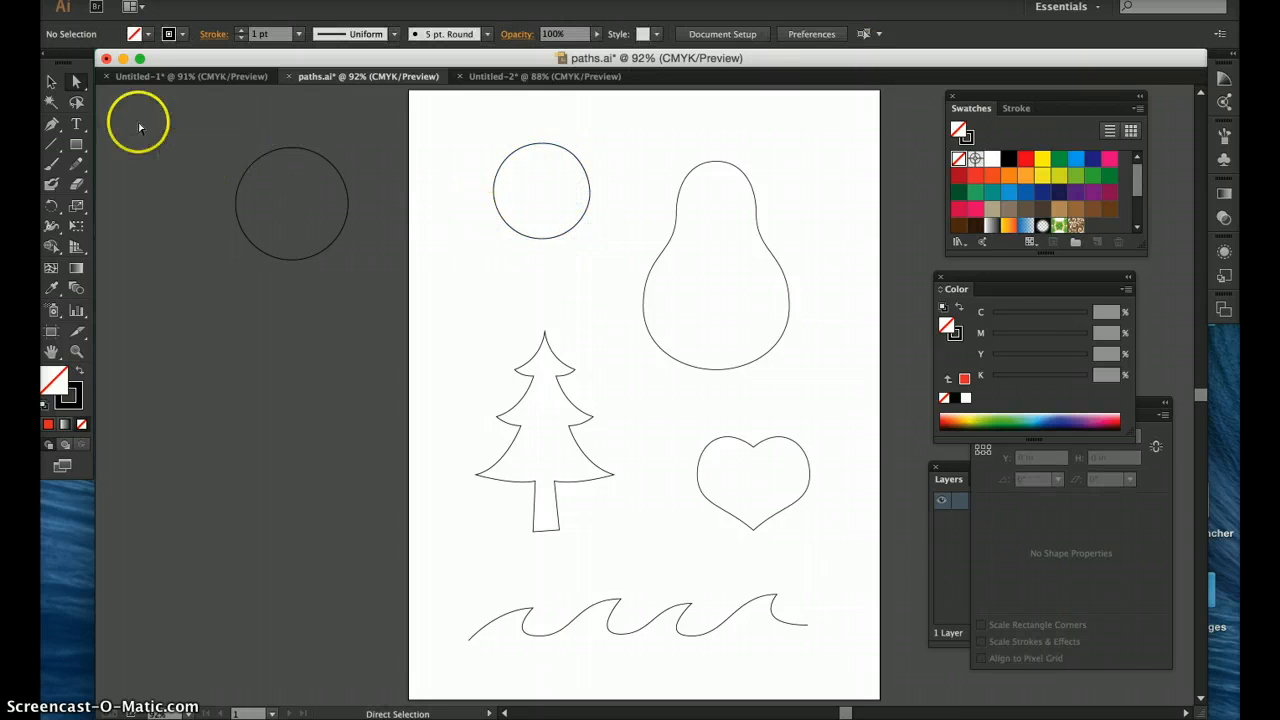
Select the pen-drawn circle on the artboard and delete it.
left_click(52, 82)
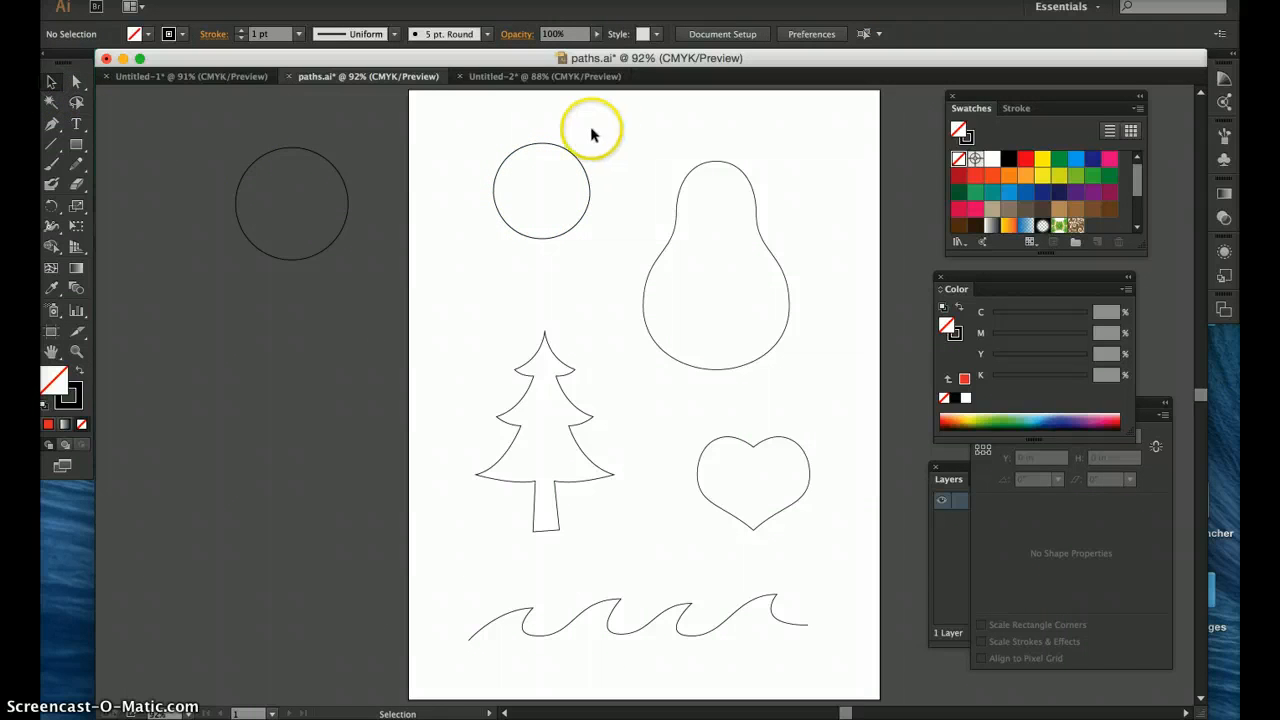
left_click(548, 150)
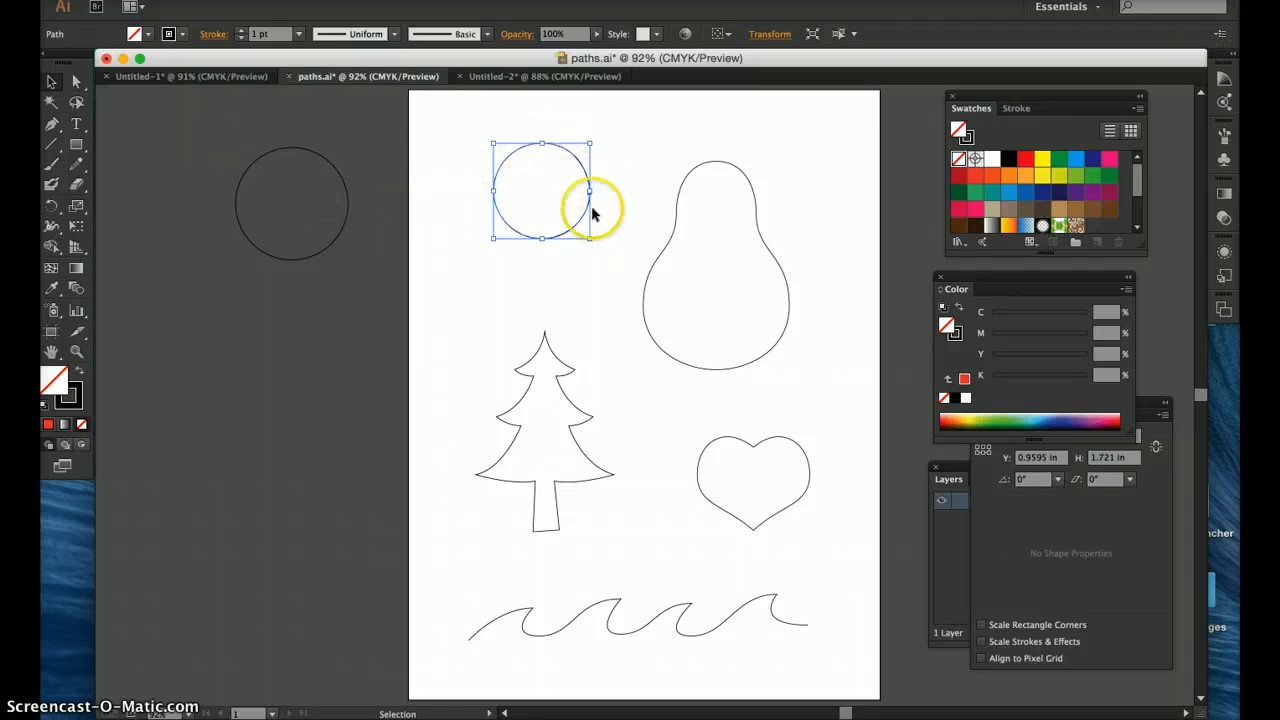
left_click(515, 105)
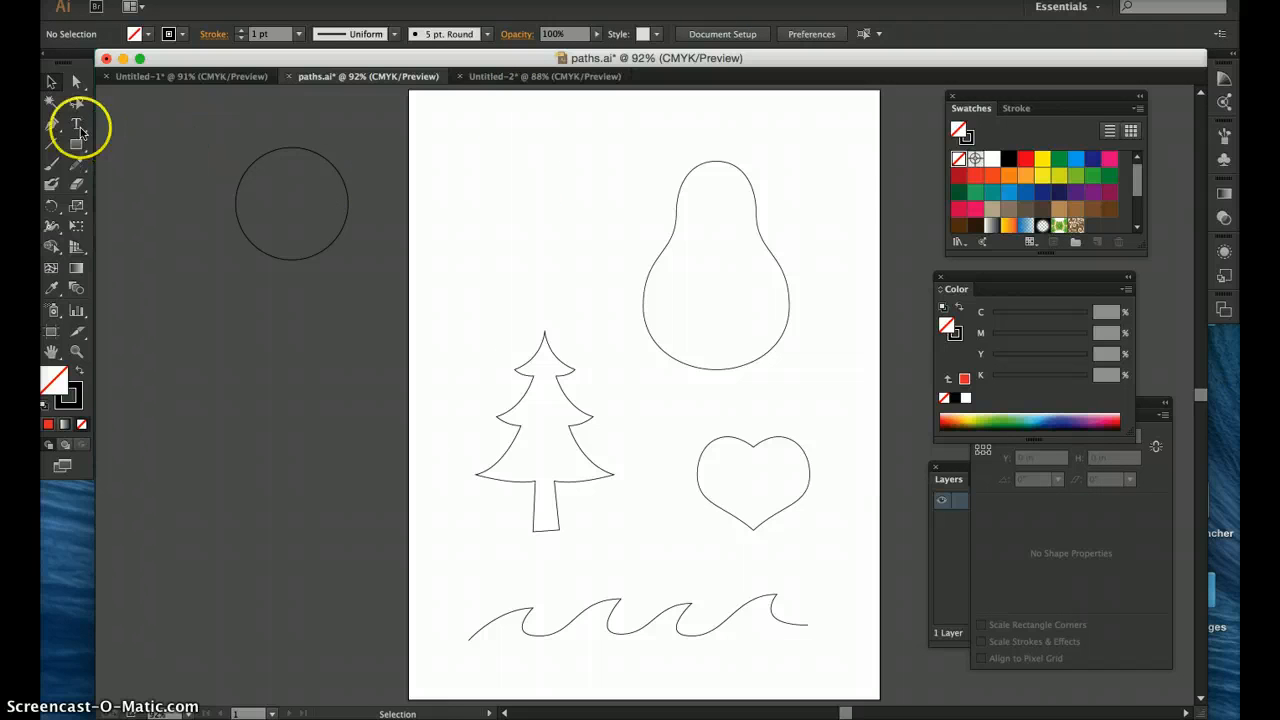
Start a new circle with the Pen tool, placing a smooth top anchor with horizontal handles and a smooth right anchor with vertical handles.
left_click(50, 123)
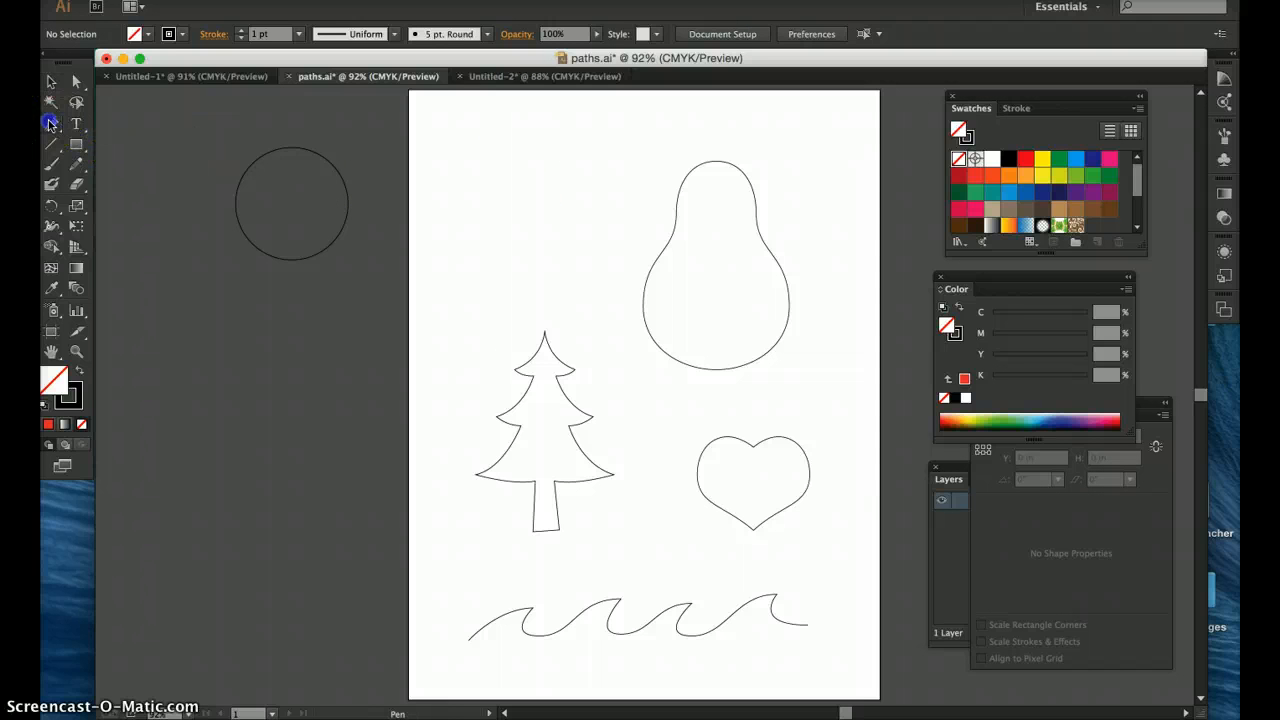
left_click(532, 143)
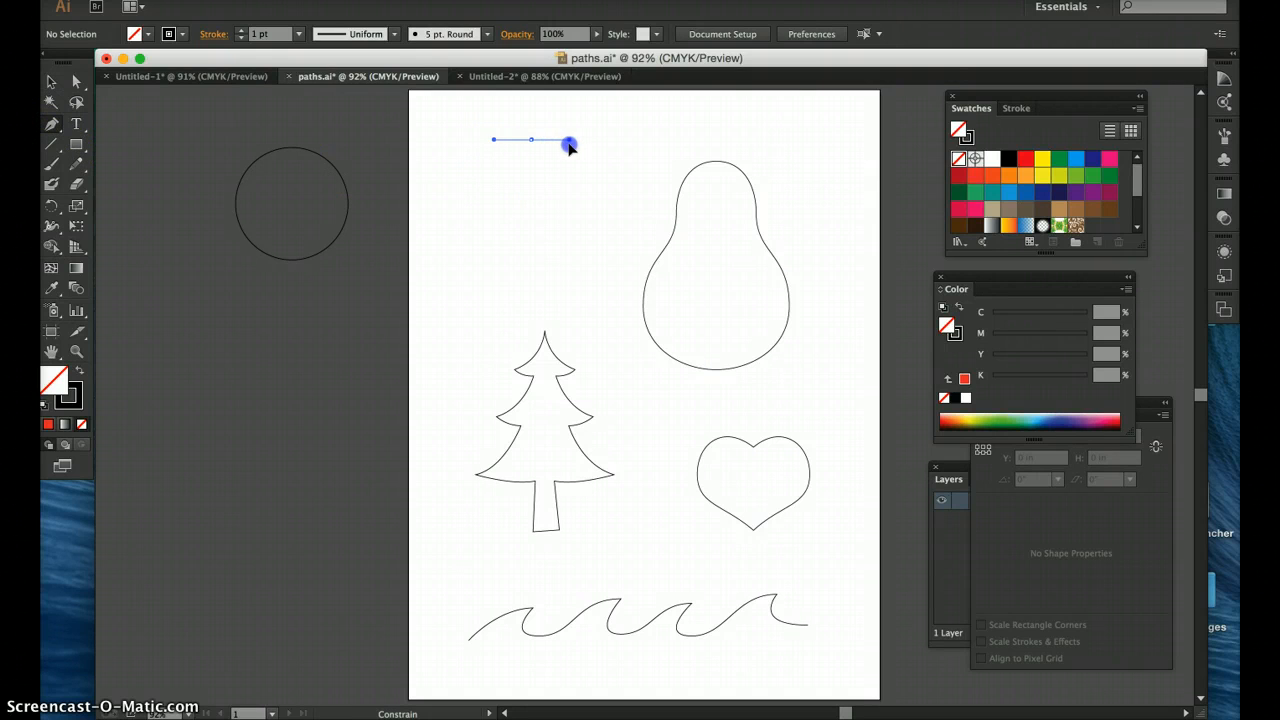
mouse_move(555, 143)
left_mouse_down()
mouse_move(709, 147)
mouse_move(538, 151)
left_mouse_up()
left_click_drag(565, 145, 567, 146)
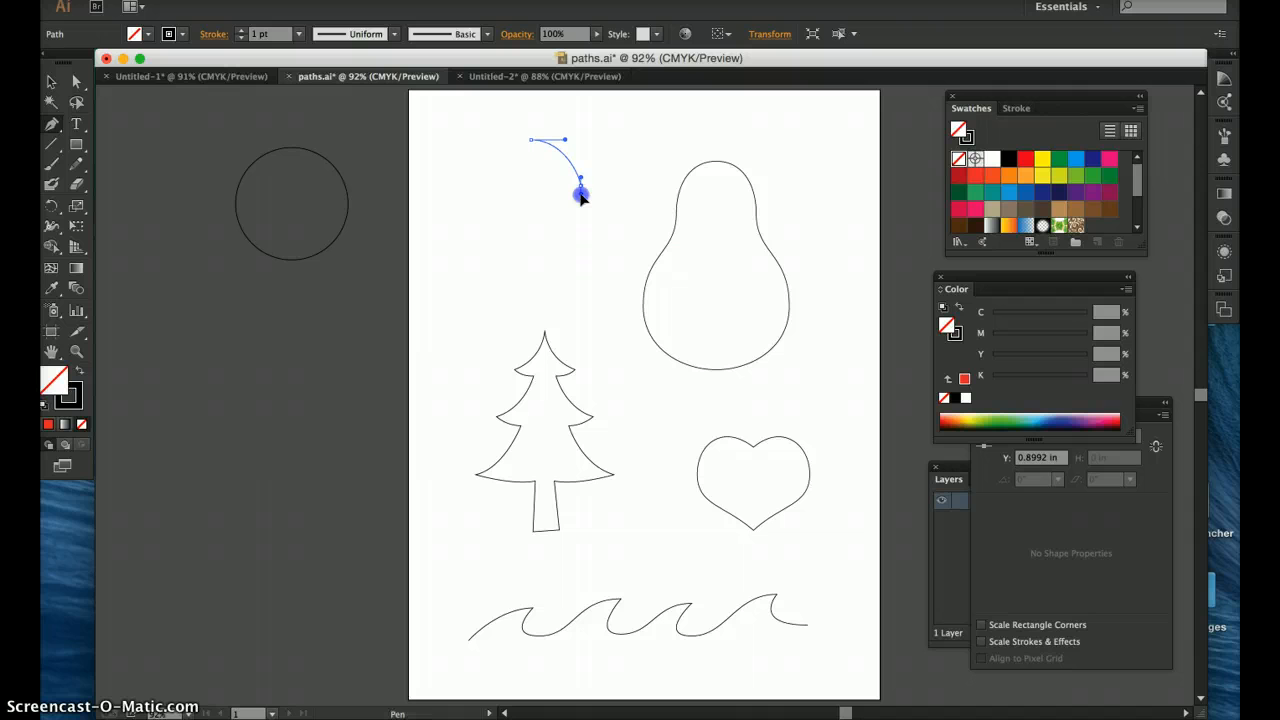
mouse_move(578, 208)
left_mouse_down()
mouse_move(634, 186)
mouse_move(537, 191)
mouse_move(560, 191)
mouse_move(570, 148)
mouse_move(560, 197)
mouse_move(584, 201)
left_mouse_up()
mouse_move(582, 213)
left_mouse_down()
mouse_move(594, 197)
mouse_move(659, 203)
mouse_move(580, 206)
left_mouse_up()
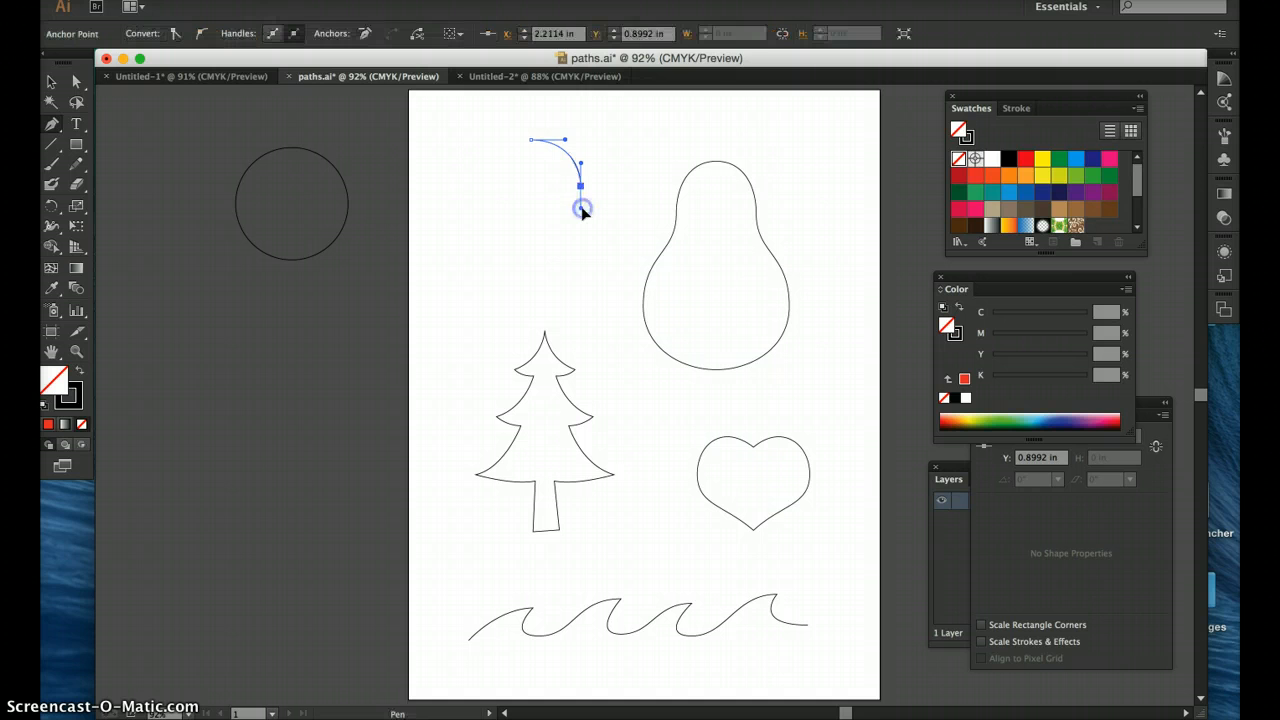
Add smooth bottom and left anchor points to the arc and close the circle at its top starting anchor.
left_click(540, 240)
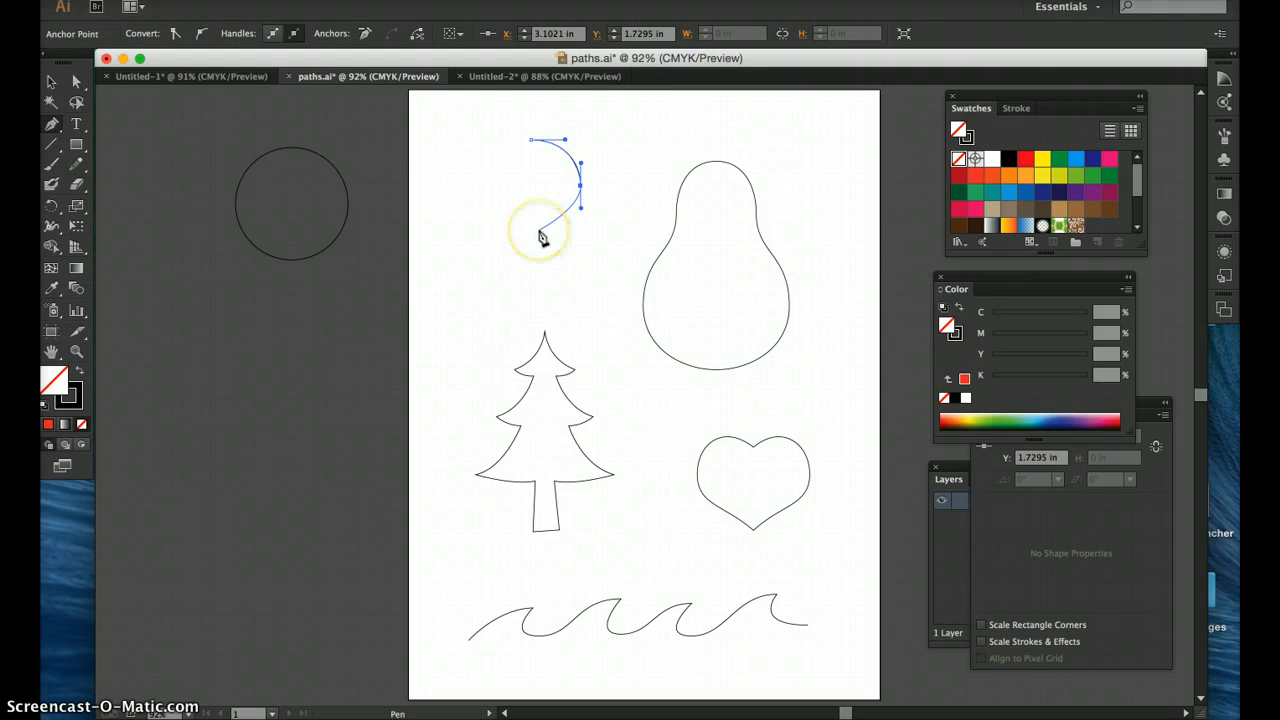
left_click(539, 234)
left_click_drag(539, 233, 510, 229)
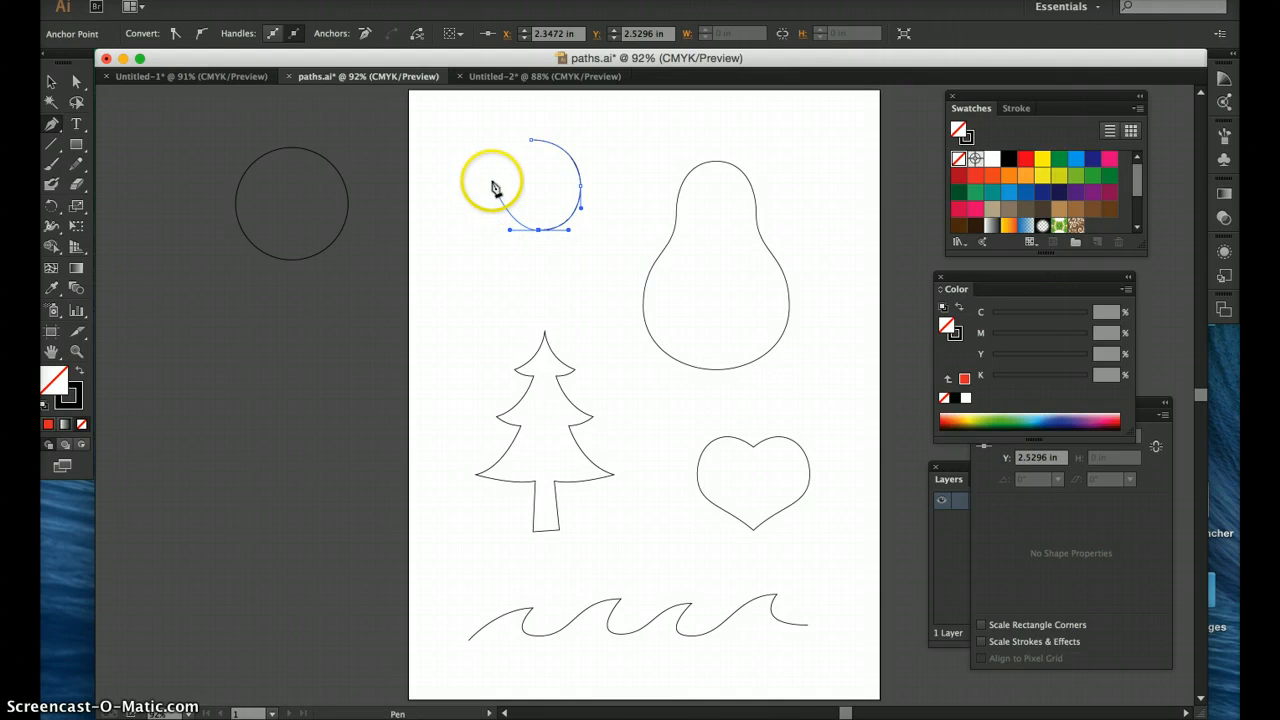
left_click(492, 186)
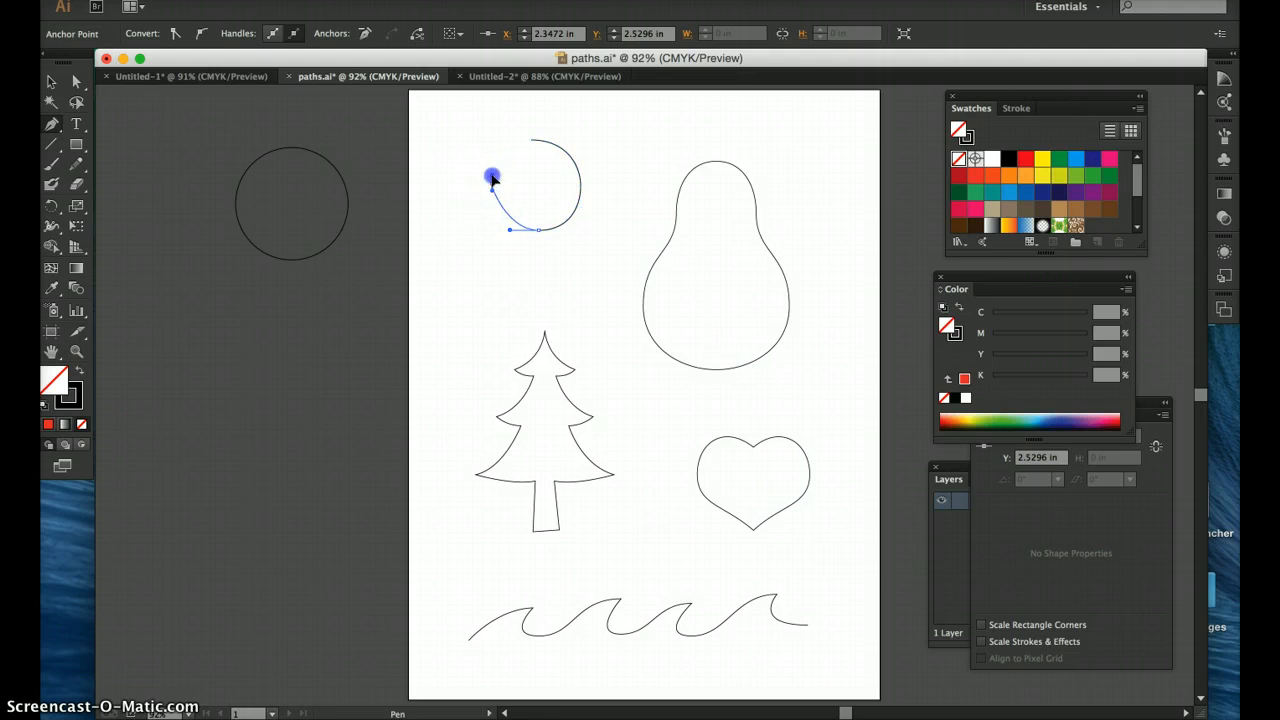
left_click_drag(495, 172, 555, 147)
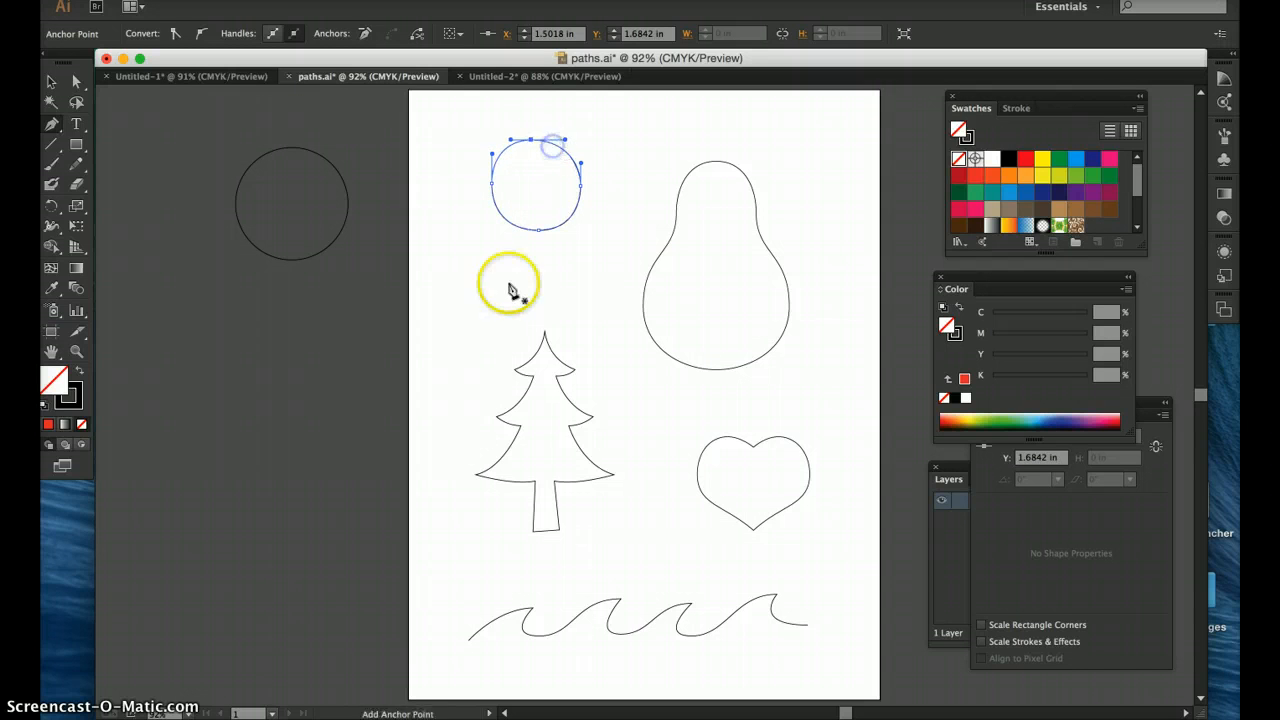
Delete the pen-drawn circle, and move the sample circle from the pasteboard onto the artboard beside the pear.
key("Delete")
key("Delete")
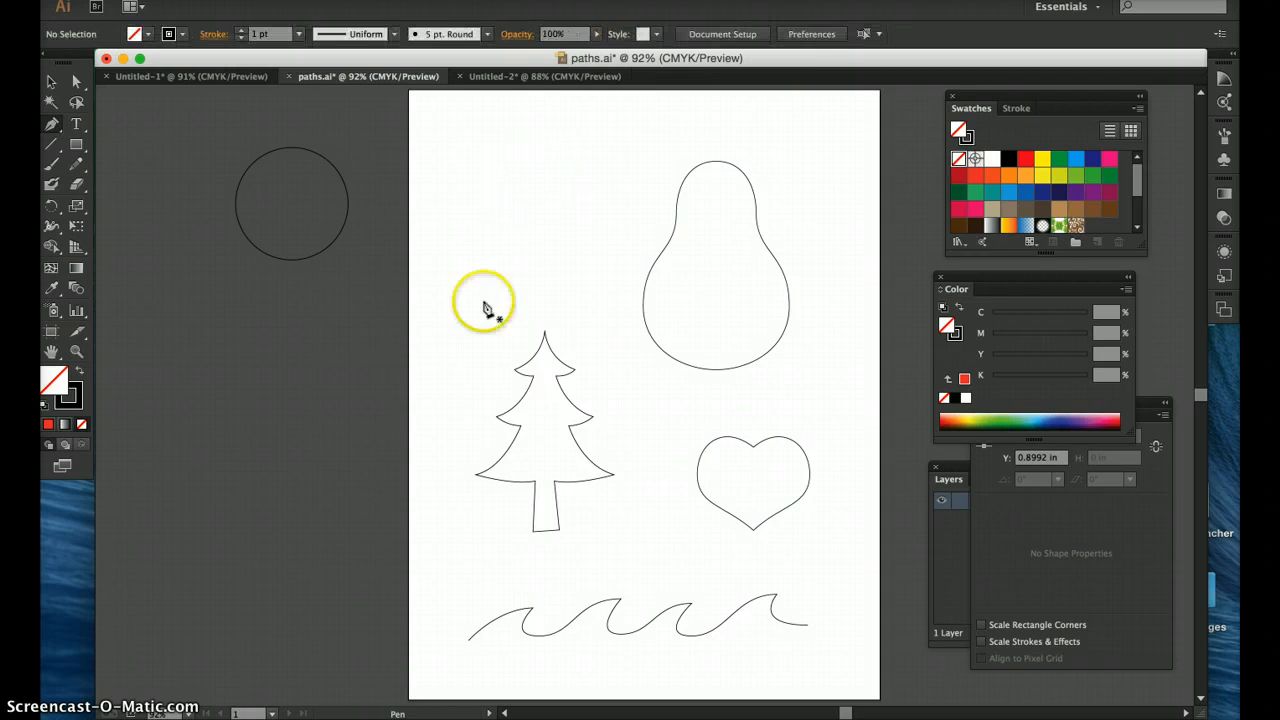
left_click(51, 82)
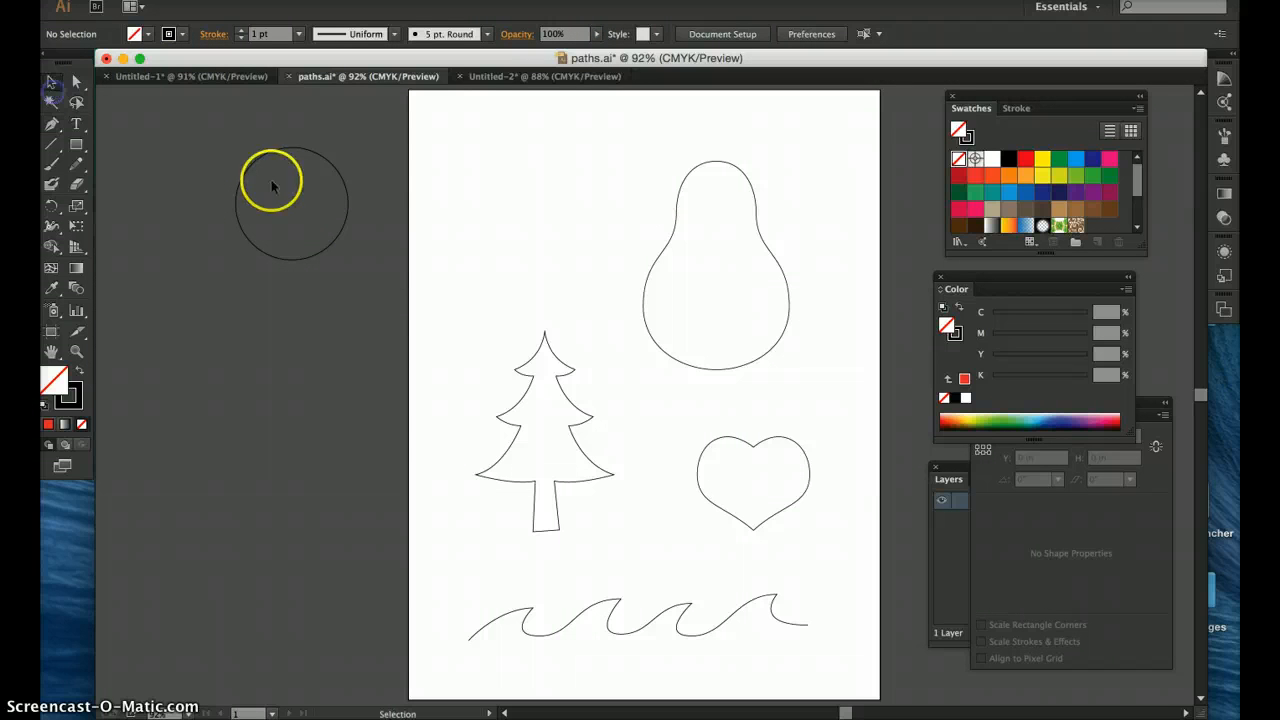
left_click_drag(285, 155, 561, 146)
left_click(677, 120)
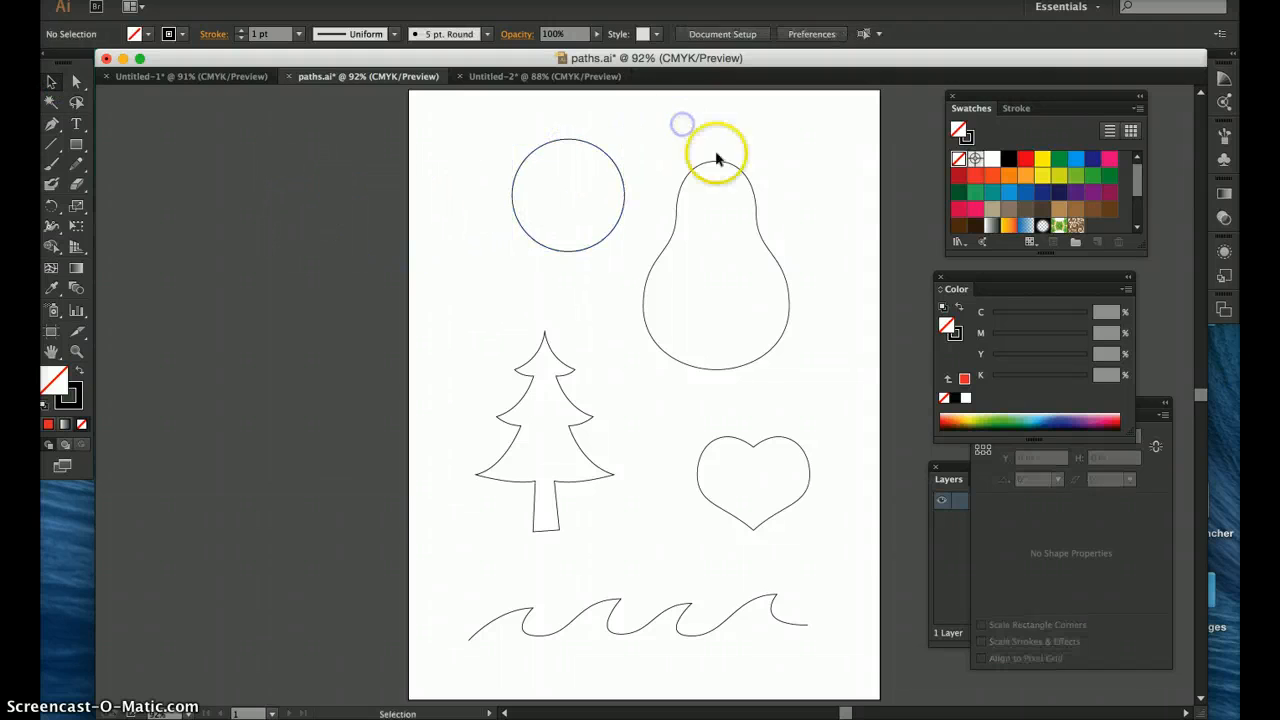
Move the circle to the artboard's upper-left corner and the sample pear beside it, clearing space for a new drawing.
left_click(717, 164)
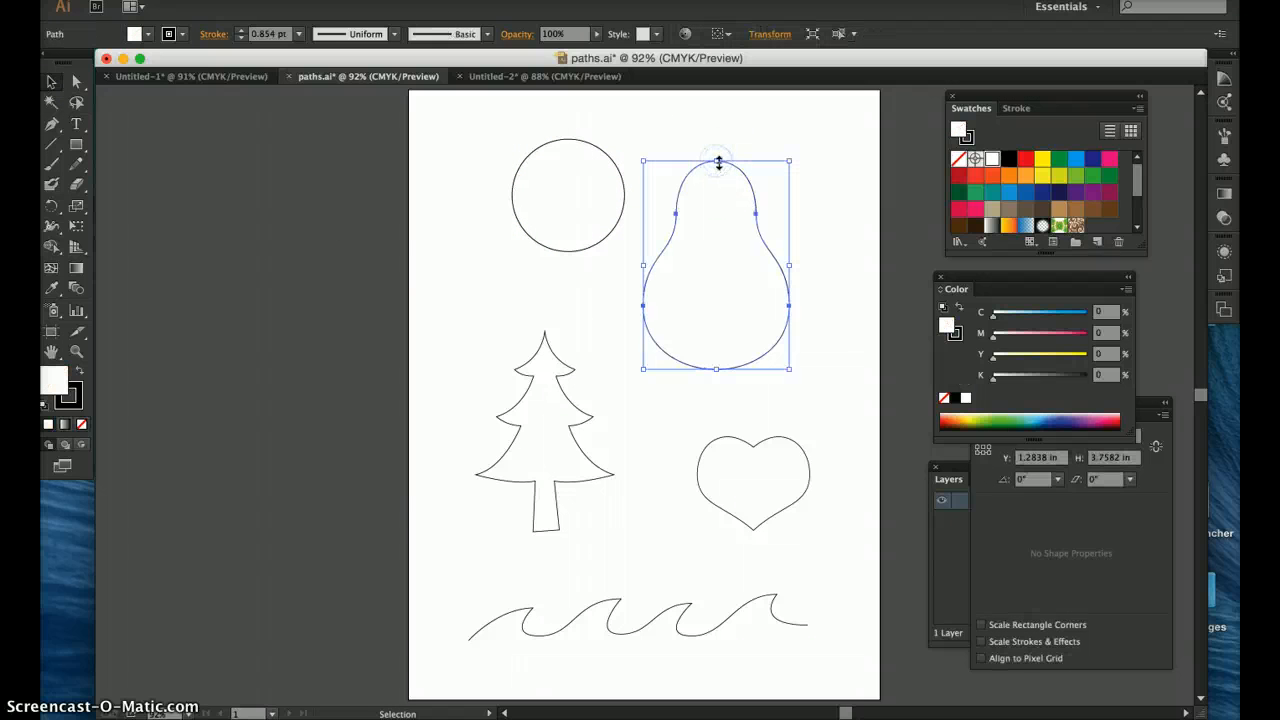
left_click(740, 169)
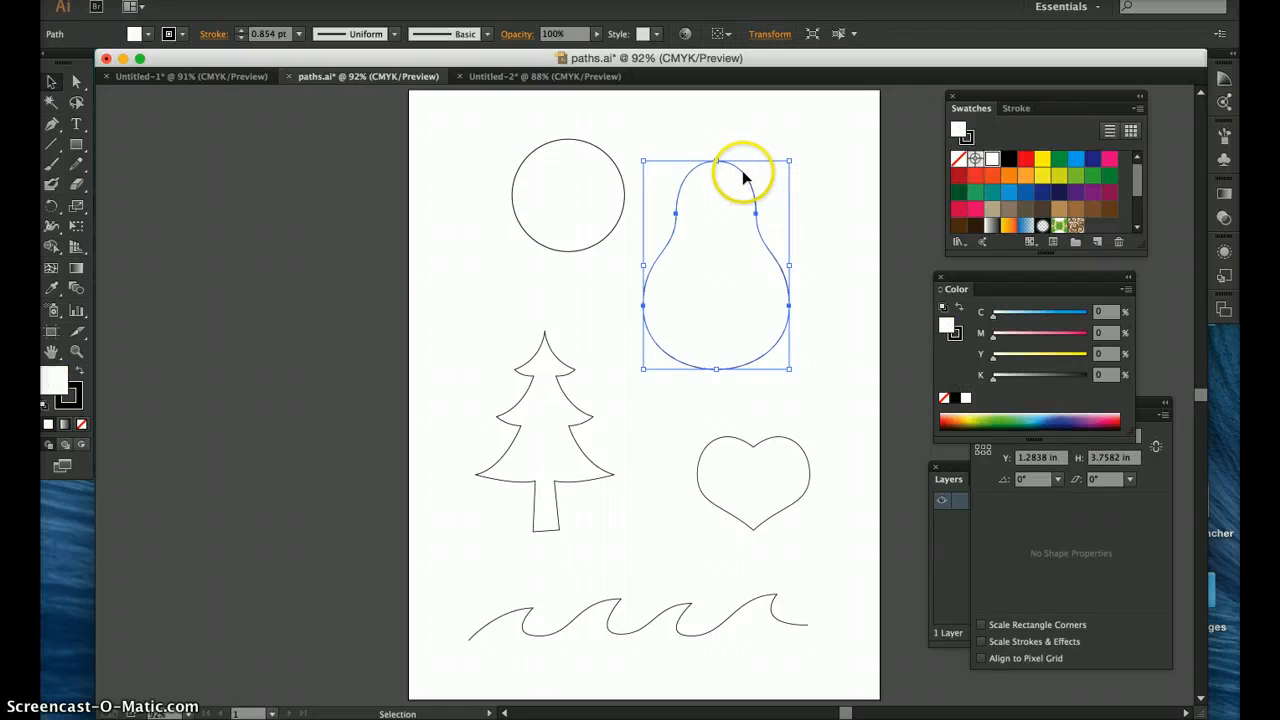
left_click_drag(623, 177, 509, 162)
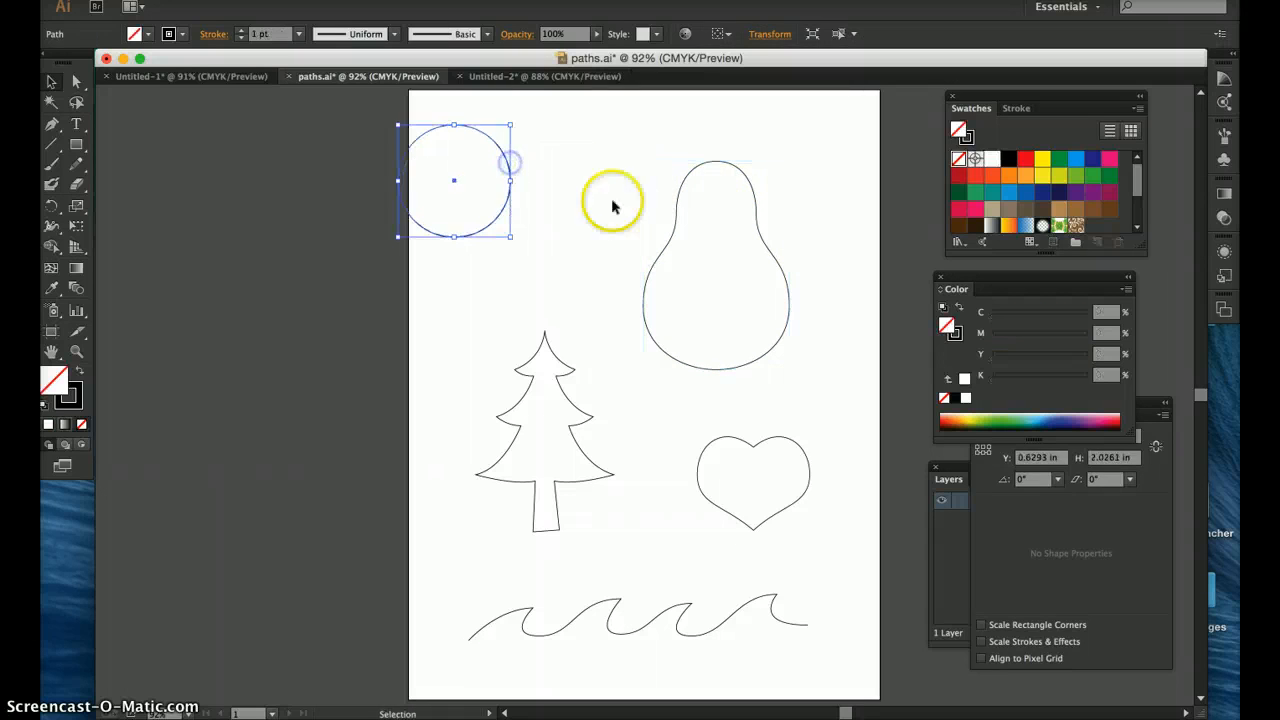
left_click(613, 206)
left_click(712, 163)
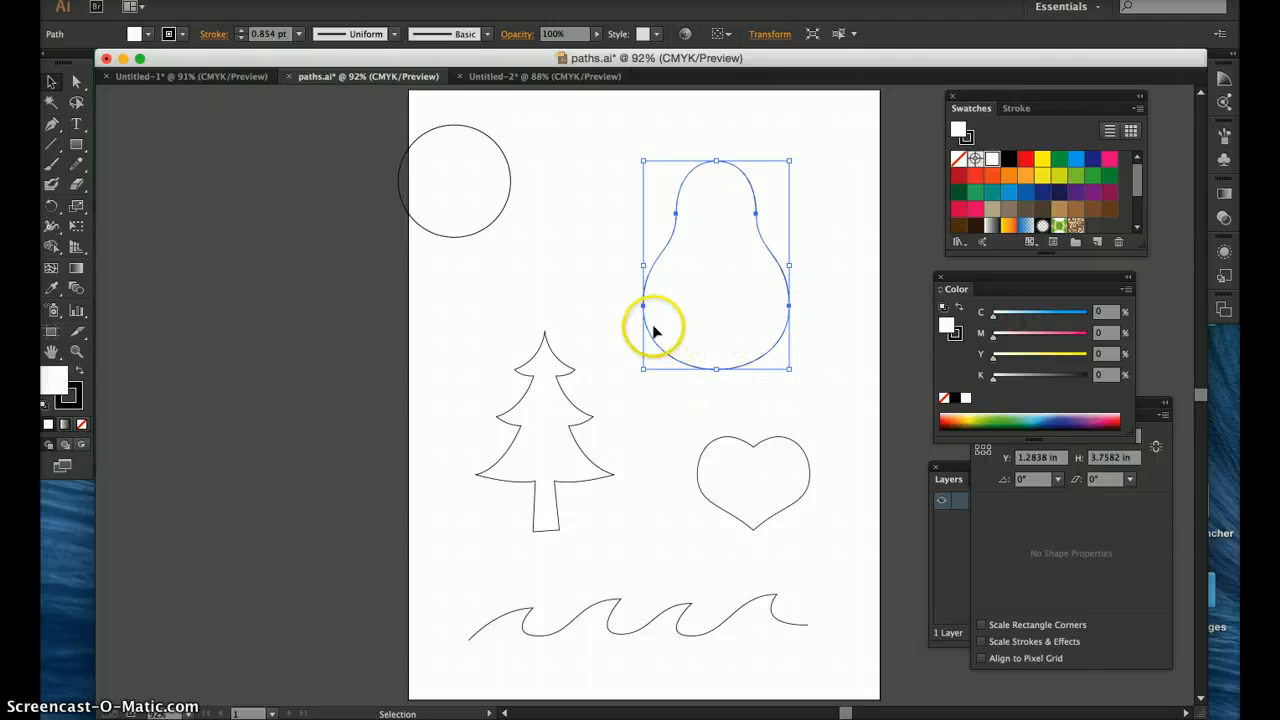
left_click(720, 200)
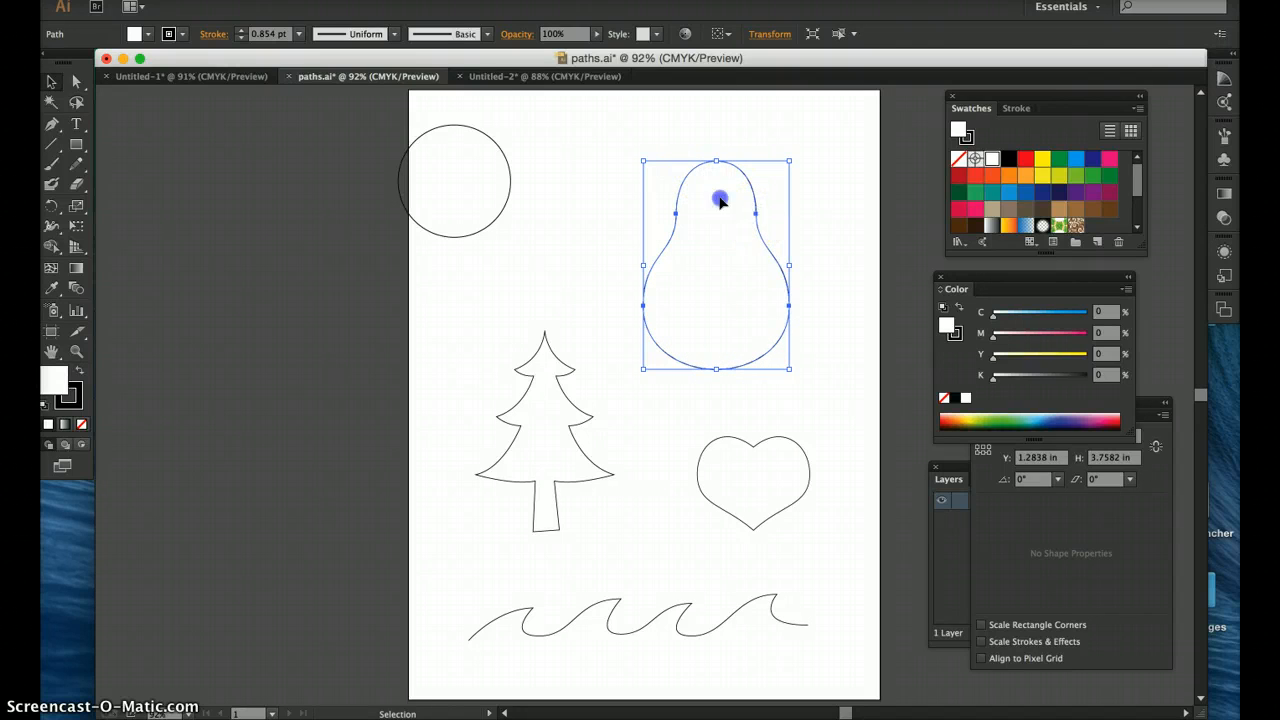
left_click_drag(720, 200, 583, 156)
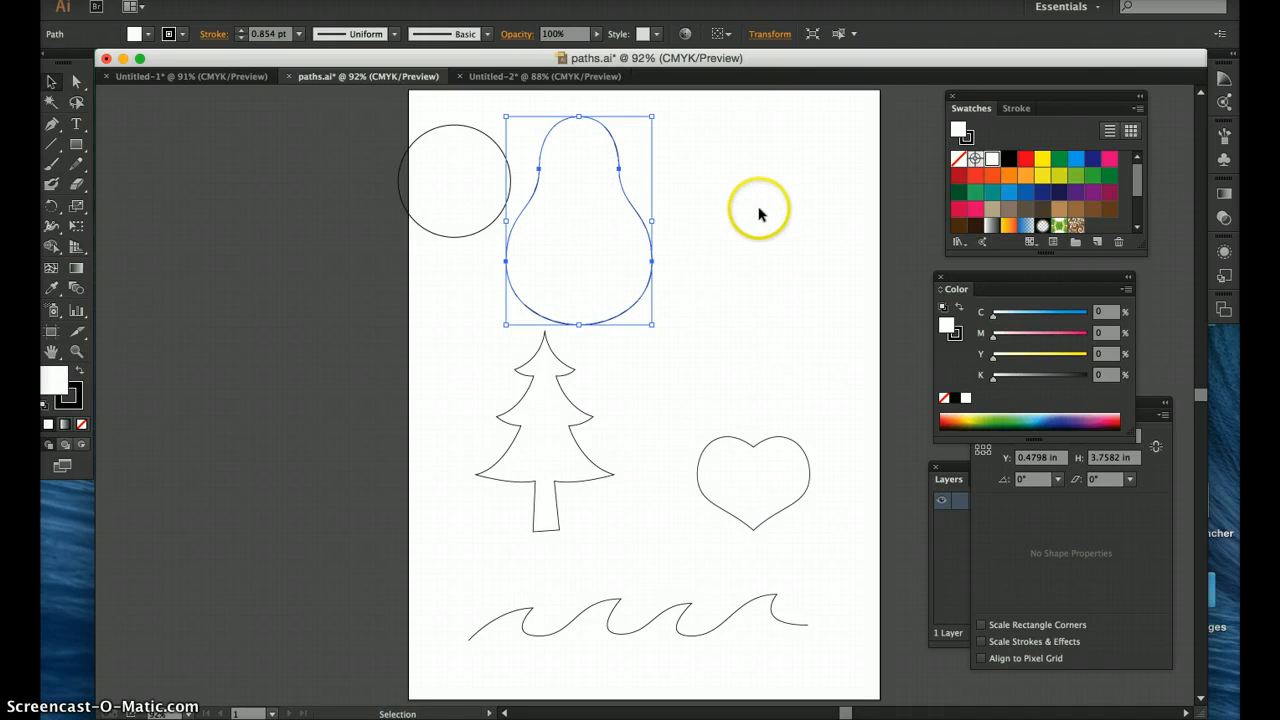
Draw a closed pear outline right of the sample pear with the Pen tool, using six smooth anchor points.
key("p")
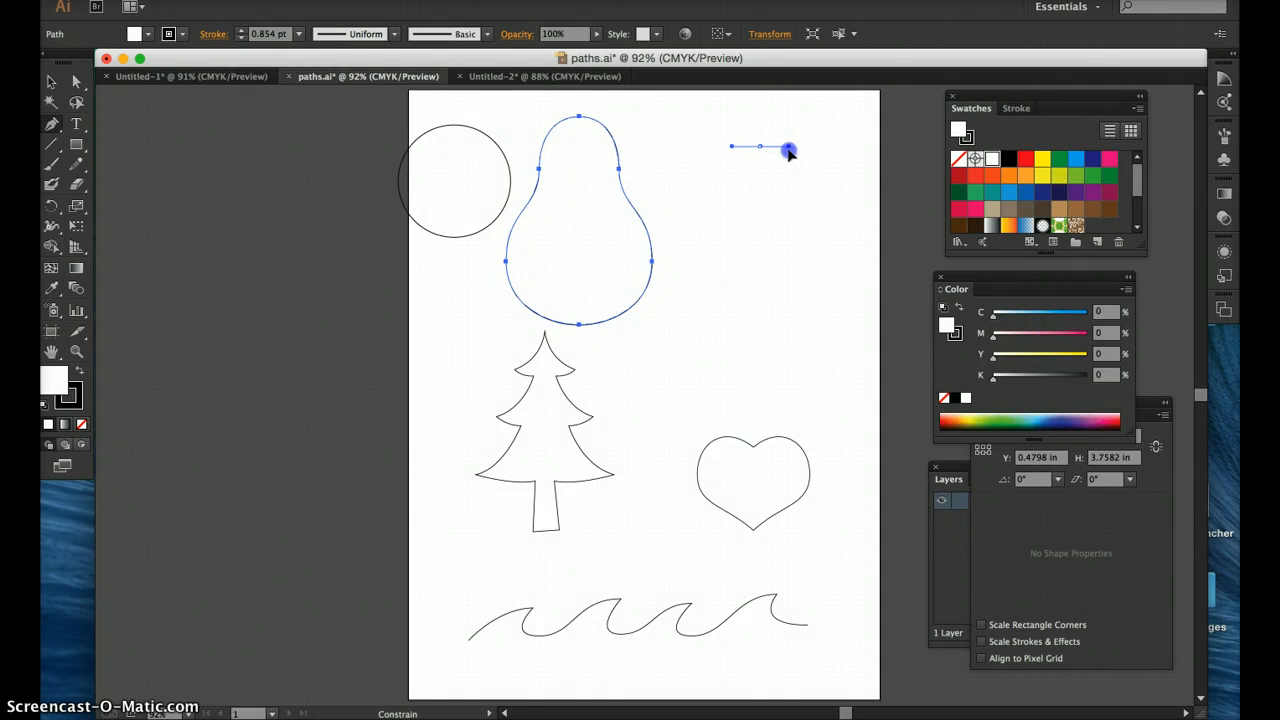
left_click_drag(788, 150, 789, 148)
left_click(801, 196)
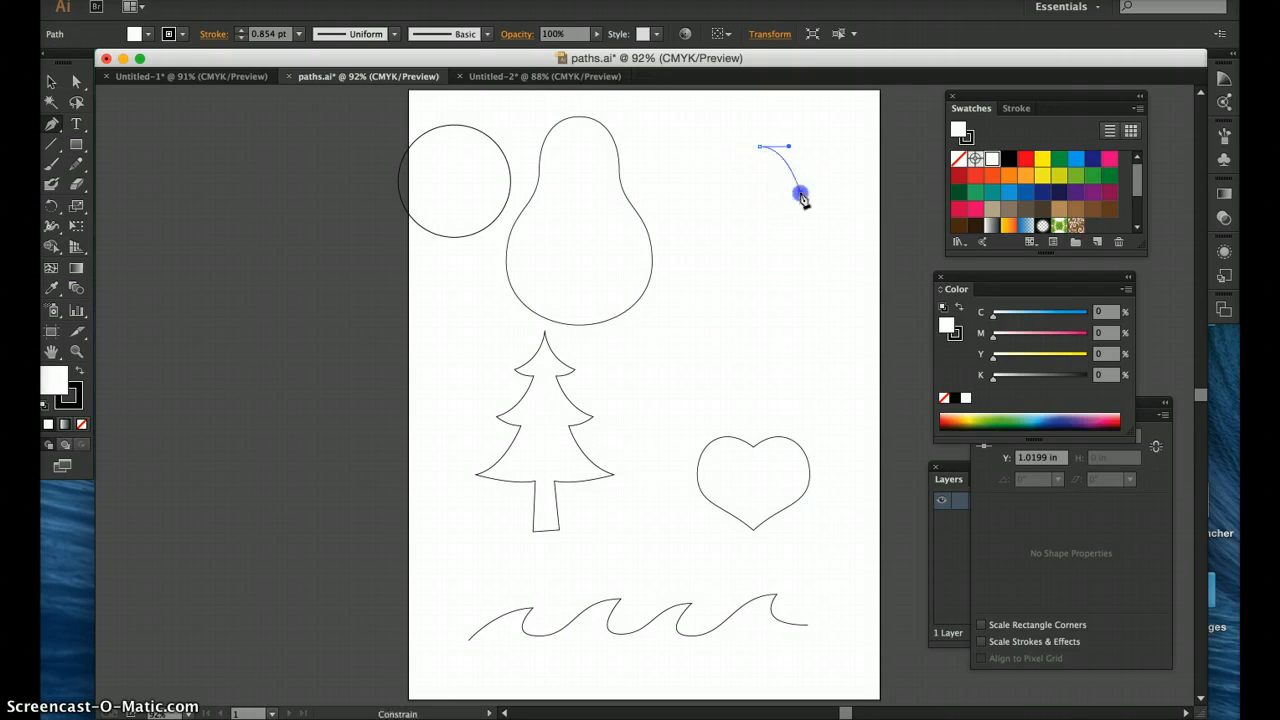
left_click_drag(801, 196, 843, 349)
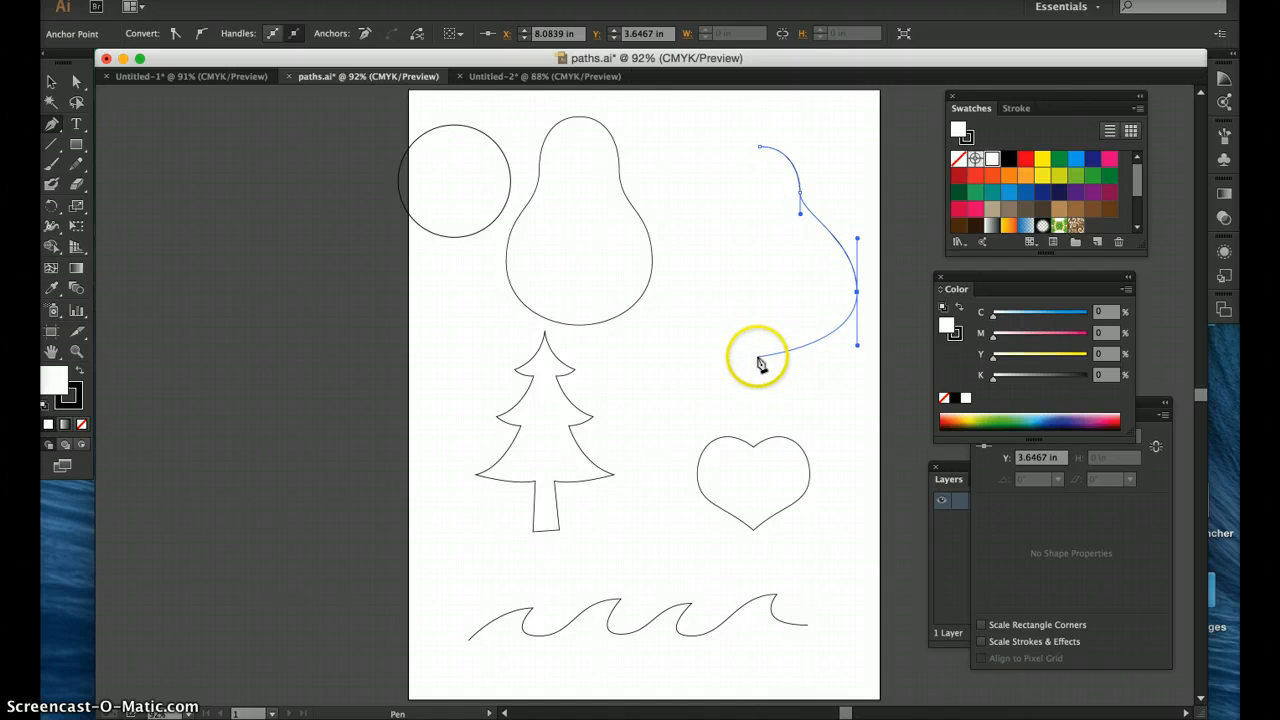
left_click_drag(767, 354, 697, 248)
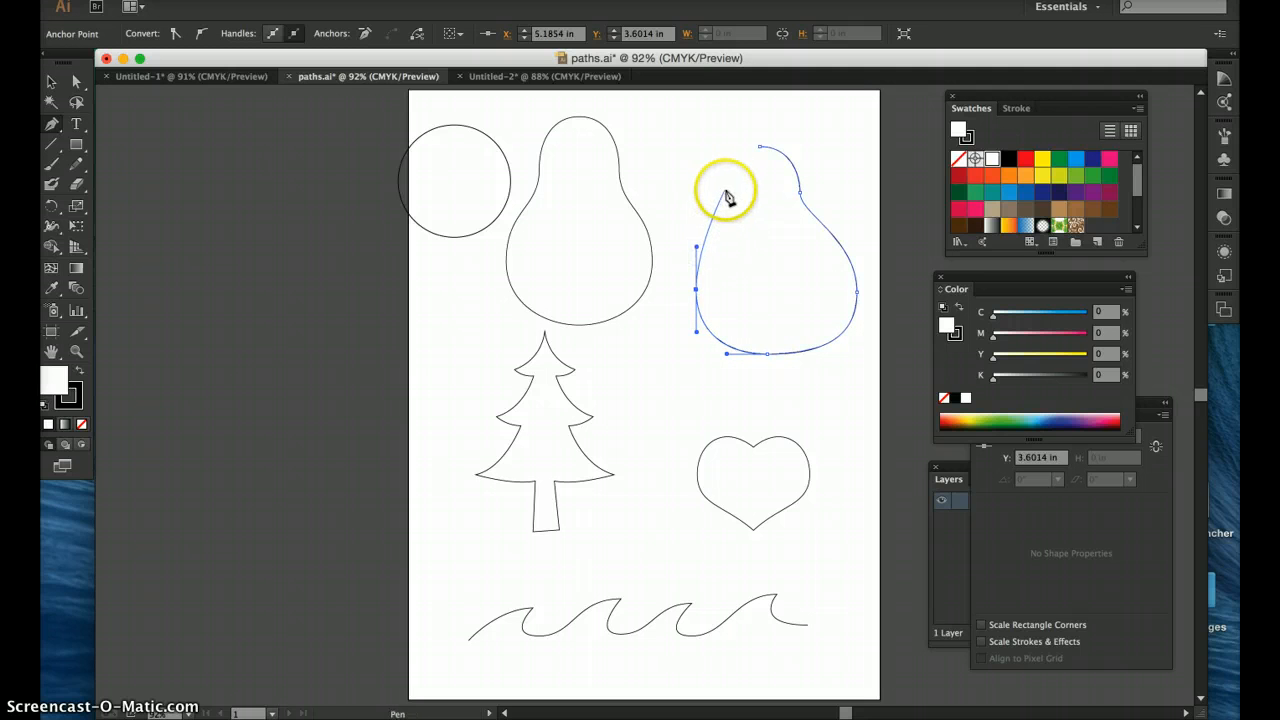
left_click_drag(735, 196, 789, 147)
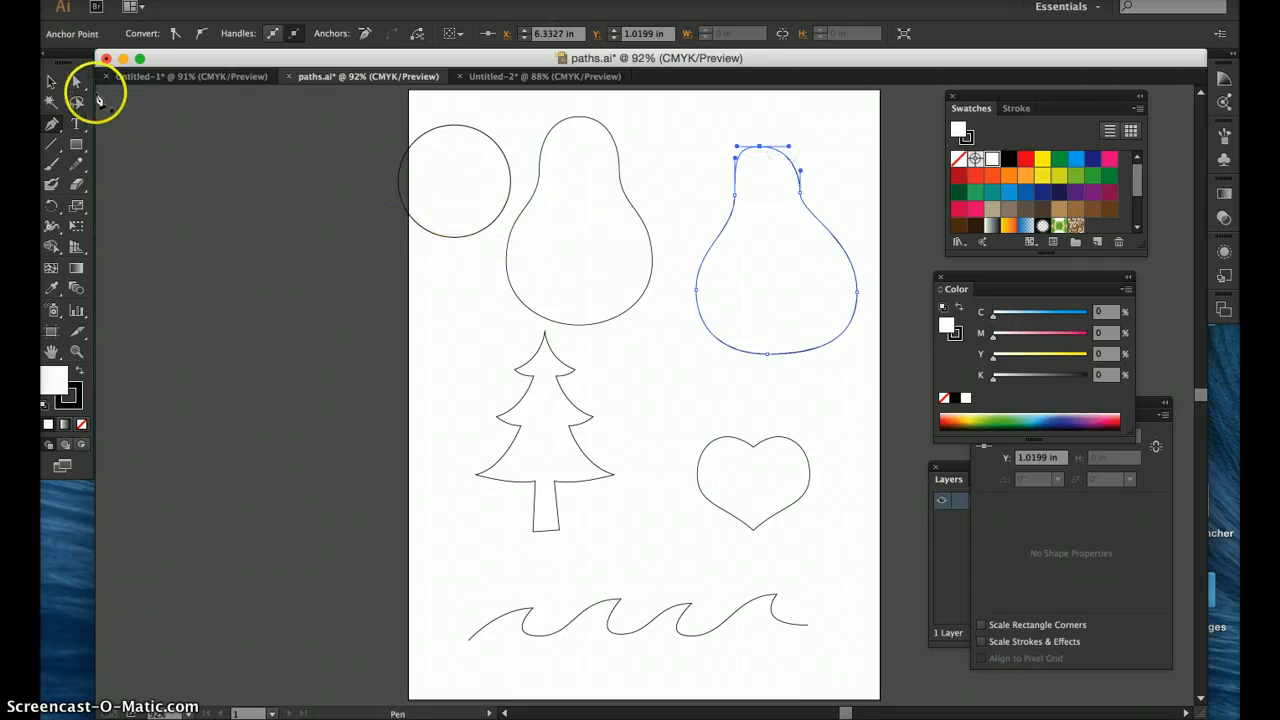
Move the pen-drawn pear's lower right anchor inward and raise its top anchor with Direct Selection to even out the shape.
left_click(77, 84)
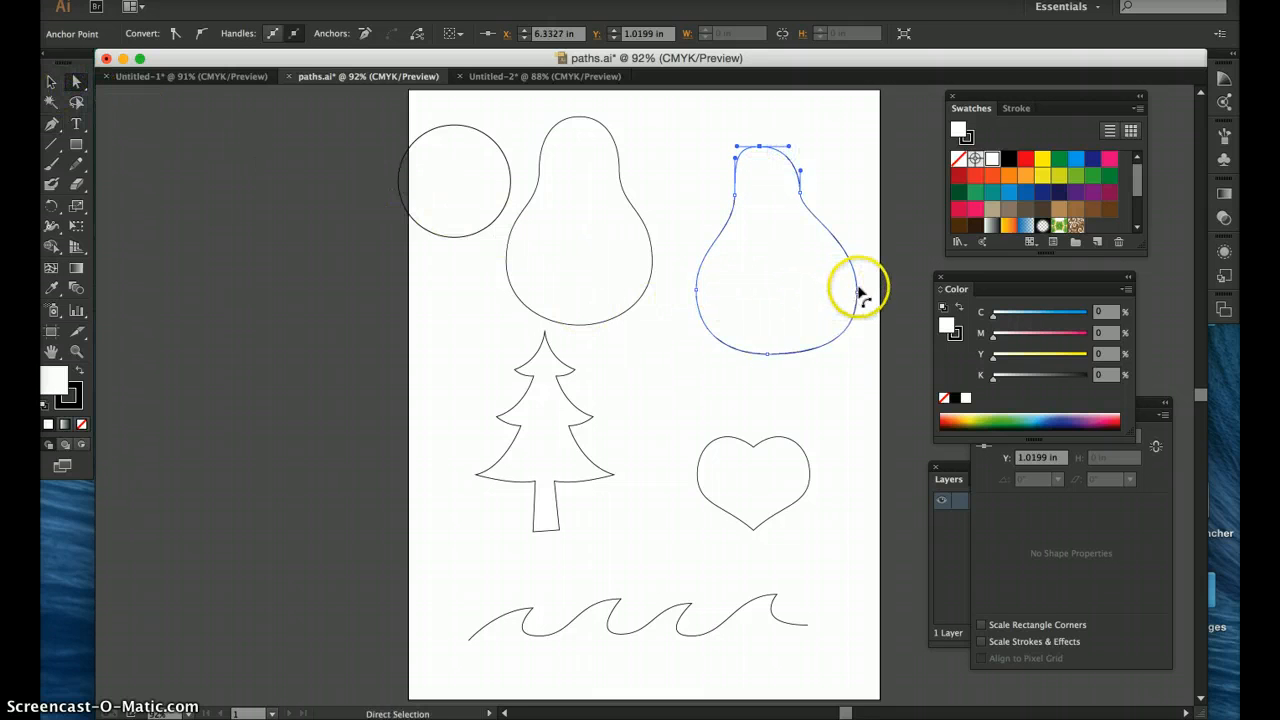
left_click_drag(855, 292, 840, 290)
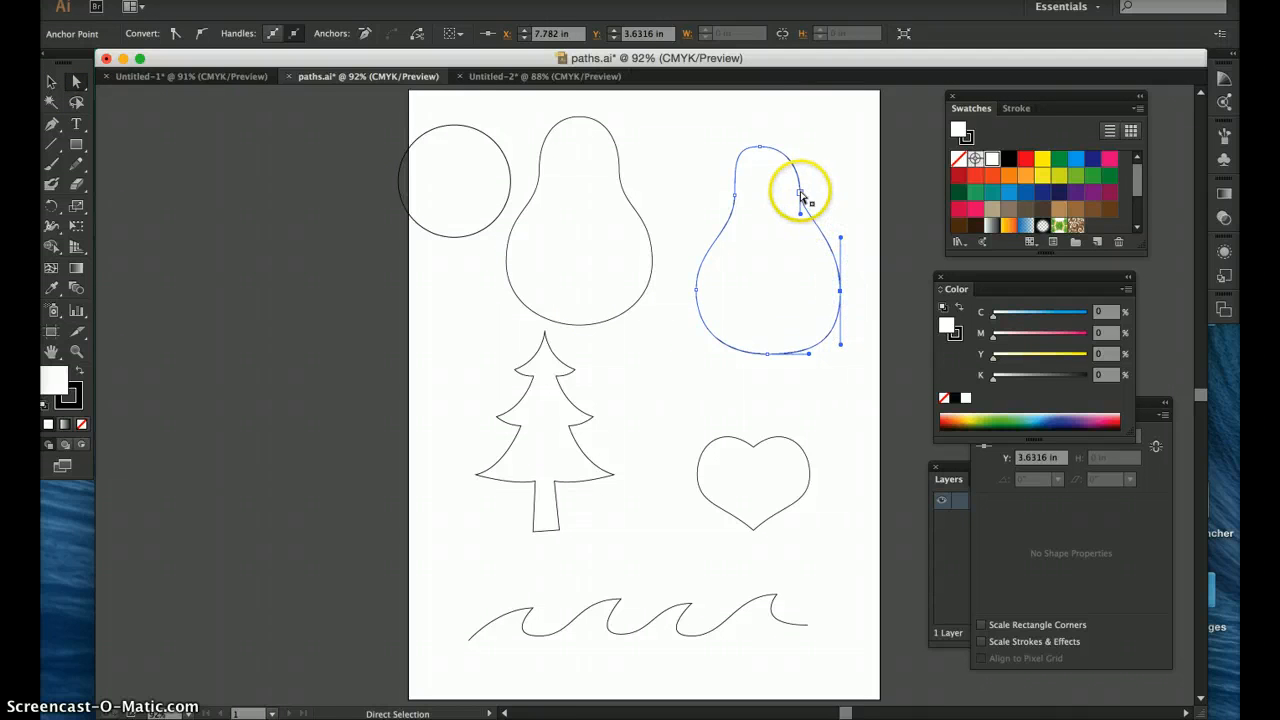
left_click(760, 147)
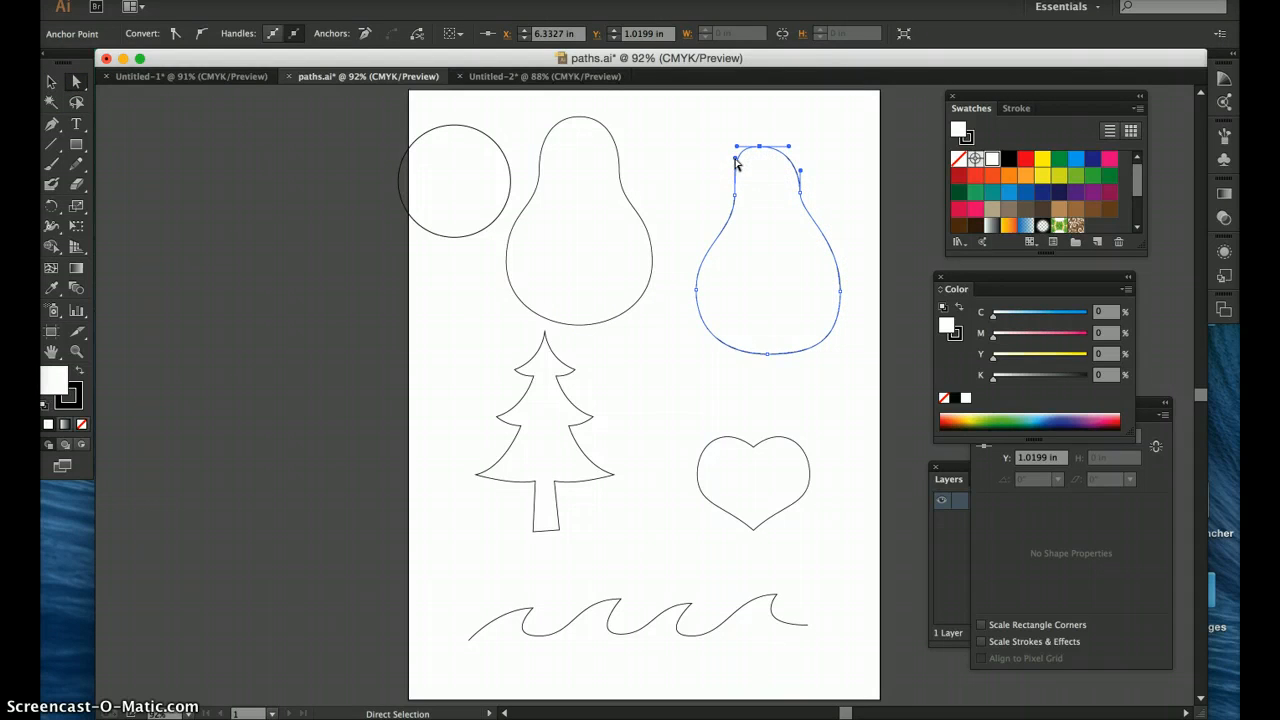
left_click(772, 228)
left_click(760, 147)
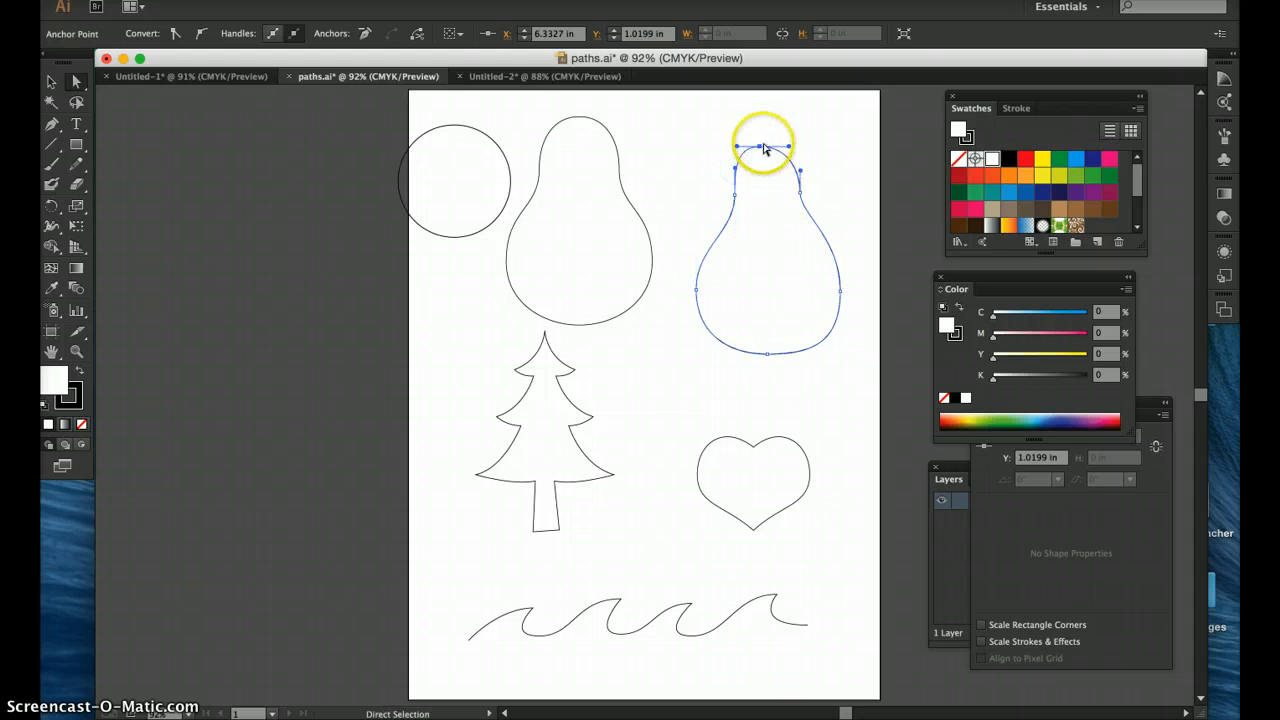
left_click_drag(761, 147, 734, 138)
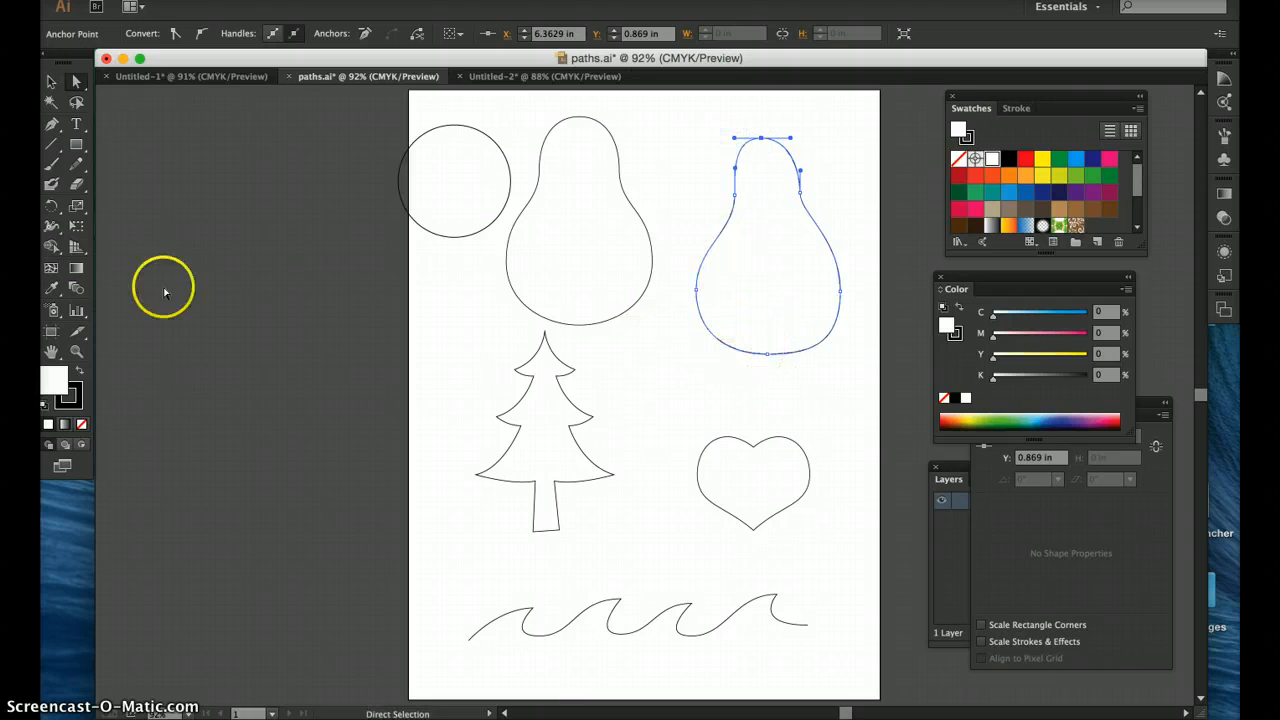
Delete the pen-drawn pear and draw a closed replacement with the Pen tool, using many closely spaced anchor points.
left_click(52, 82)
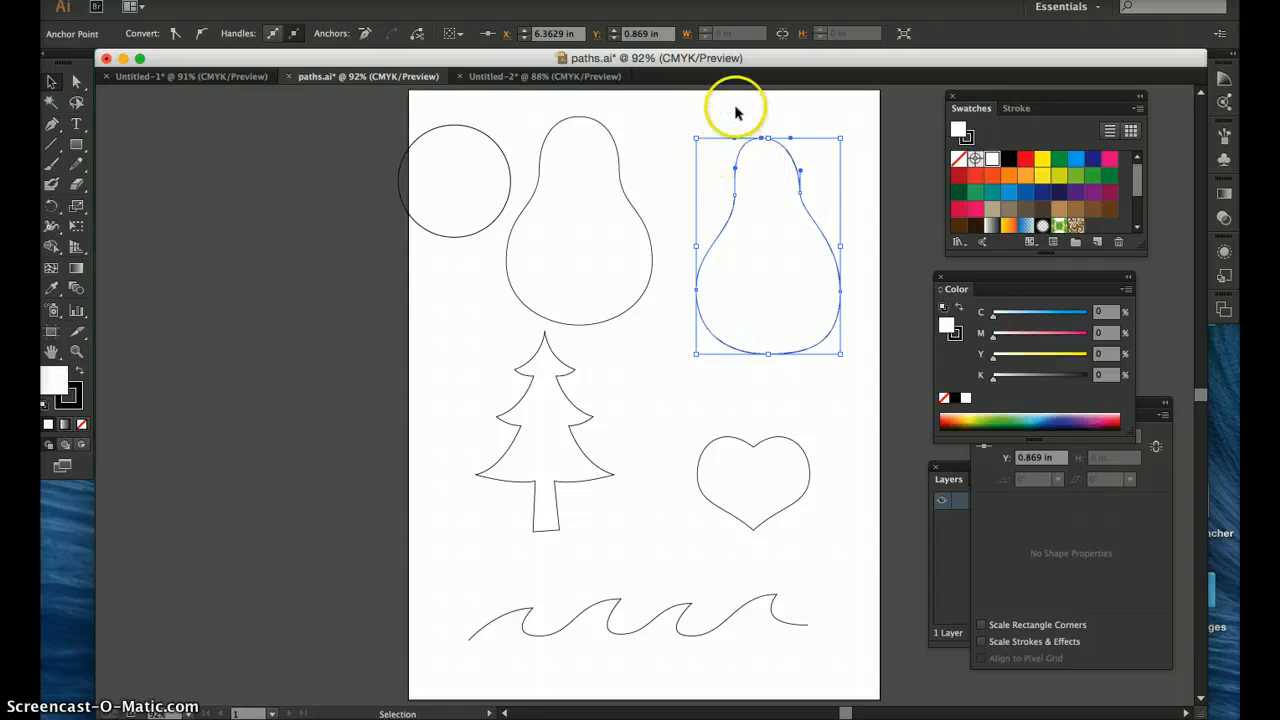
key("Delete")
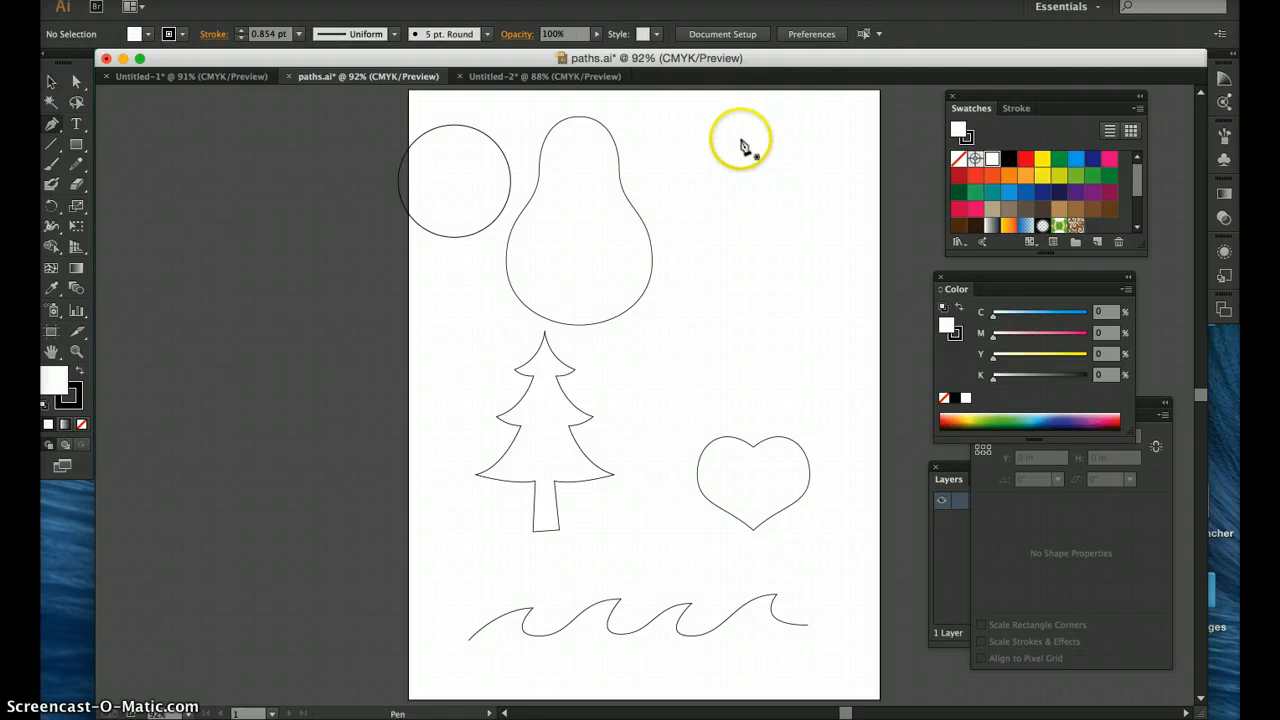
key("p")
left_click_drag(747, 141, 771, 143)
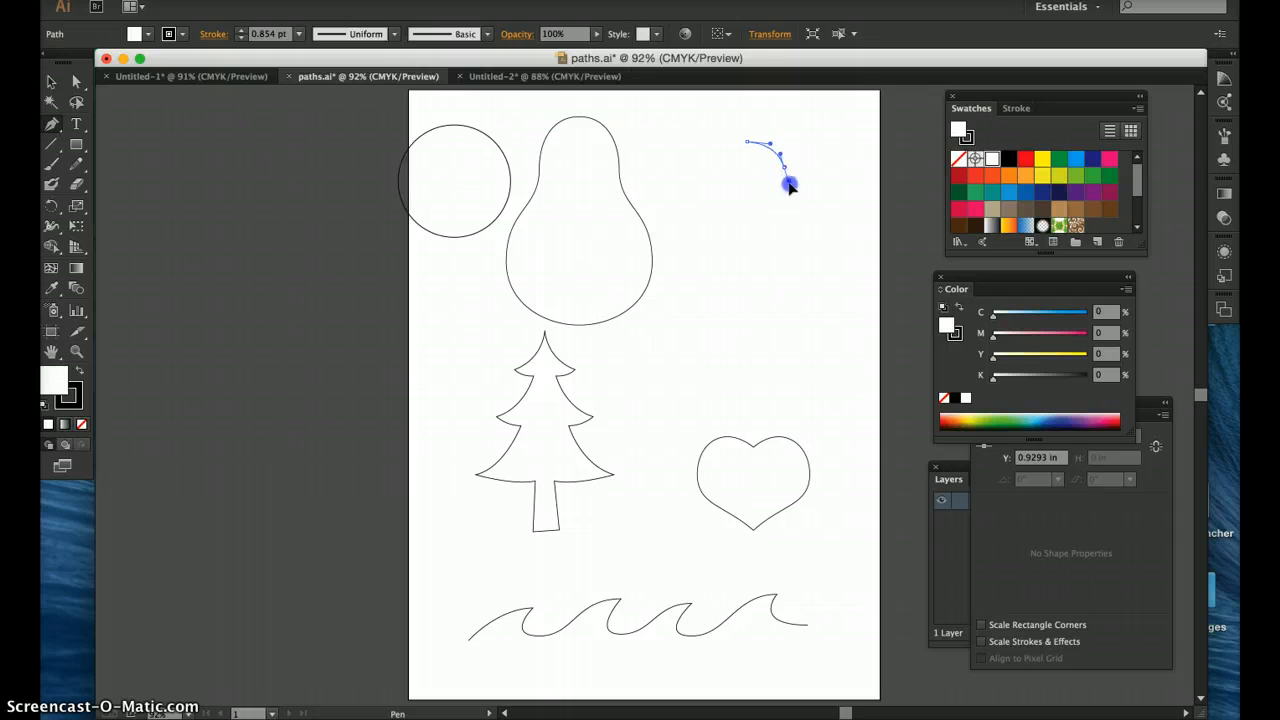
left_click_drag(790, 185, 818, 243)
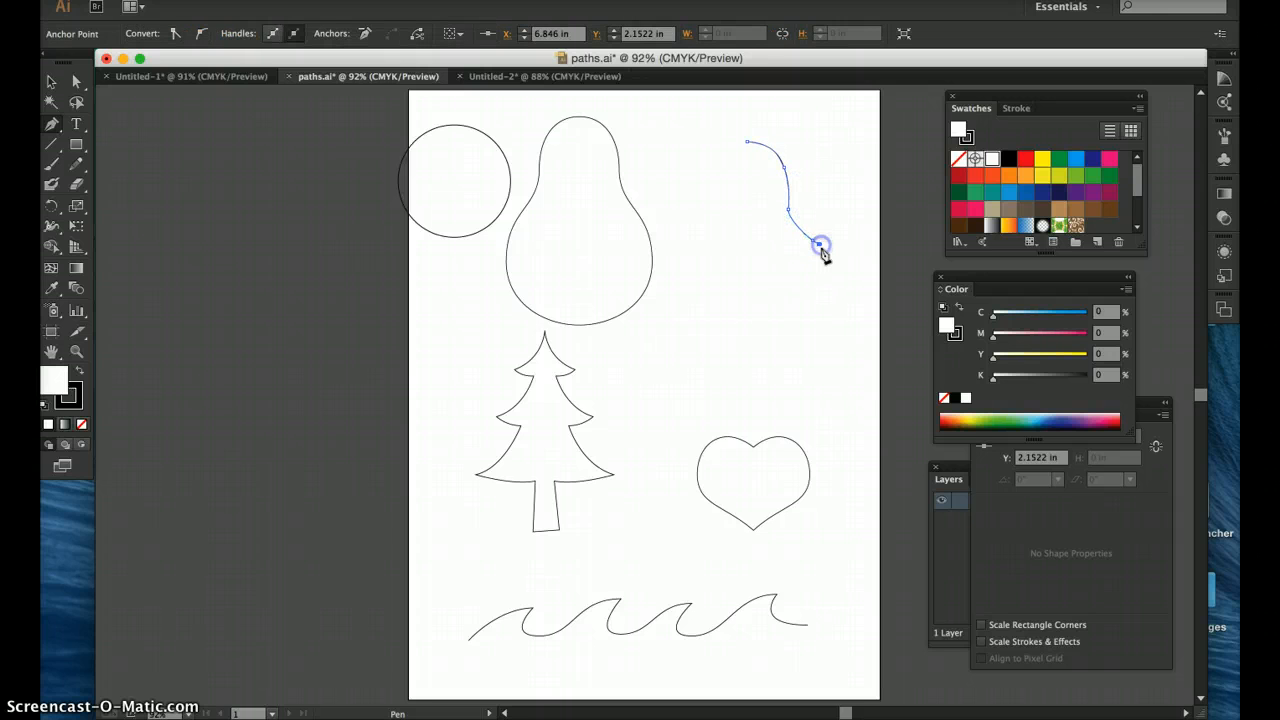
left_click_drag(845, 292, 717, 214)
left_click(714, 180)
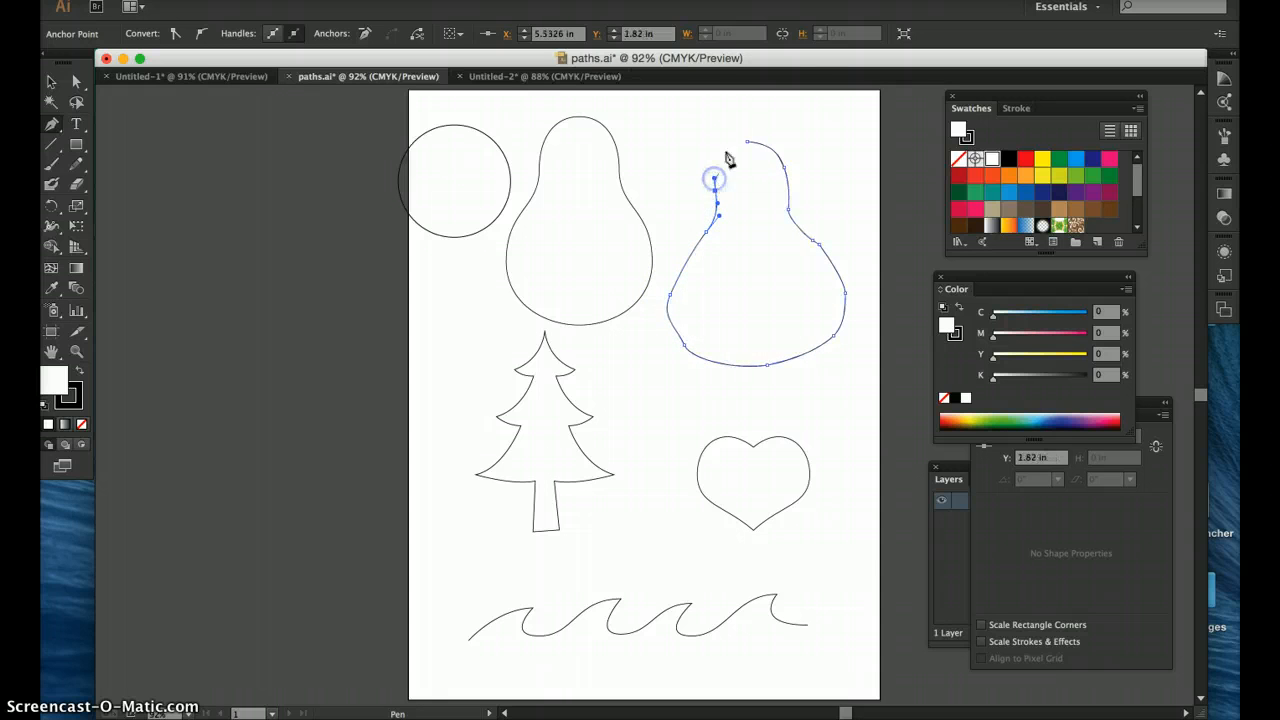
left_click(745, 145)
left_click(745, 145)
Try reshaping the many-point pear by moving its right-side anchors with Direct Selection, and remove the outline.
left_click(76, 82)
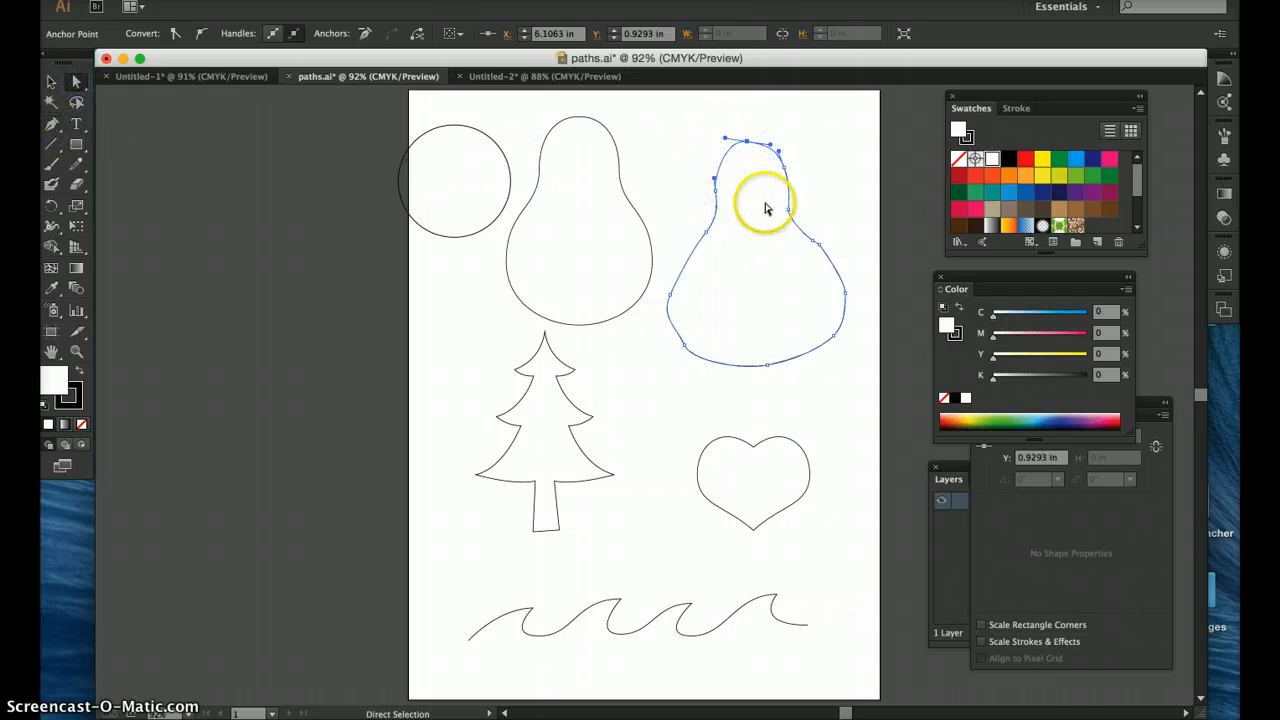
left_click_drag(788, 207, 792, 228)
left_click(821, 246)
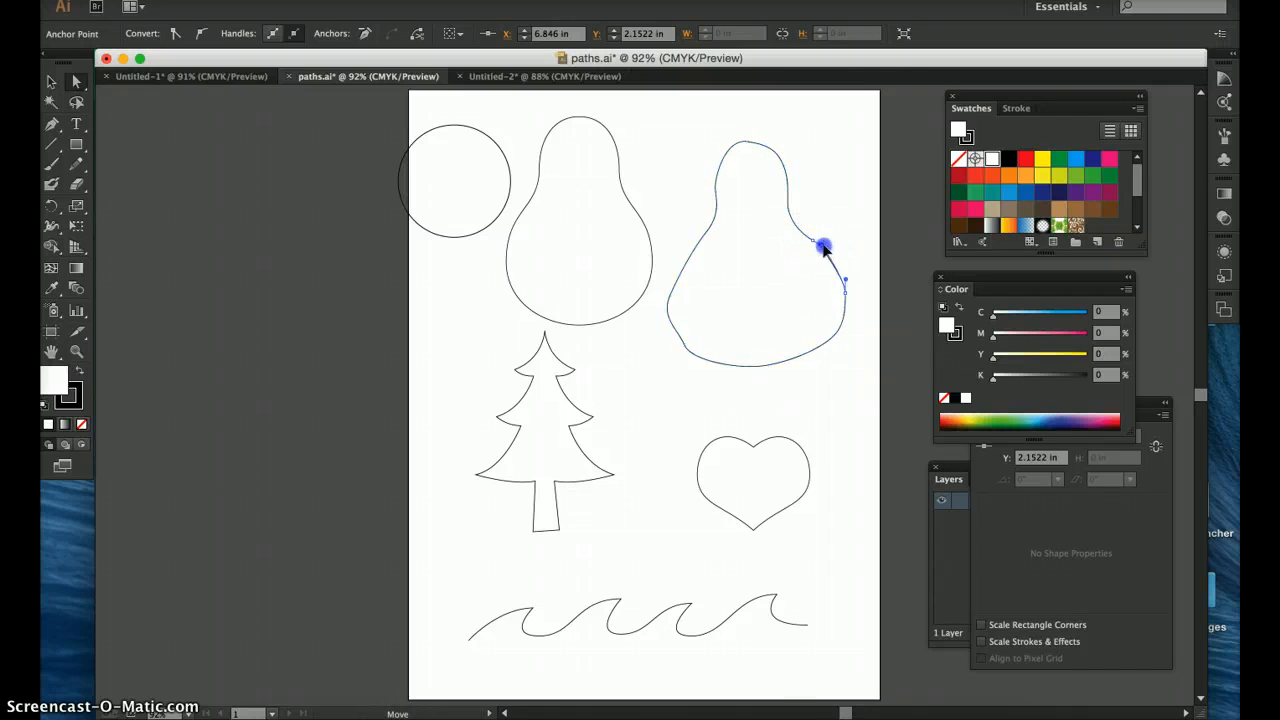
left_click_drag(830, 242, 831, 242)
left_click(845, 289)
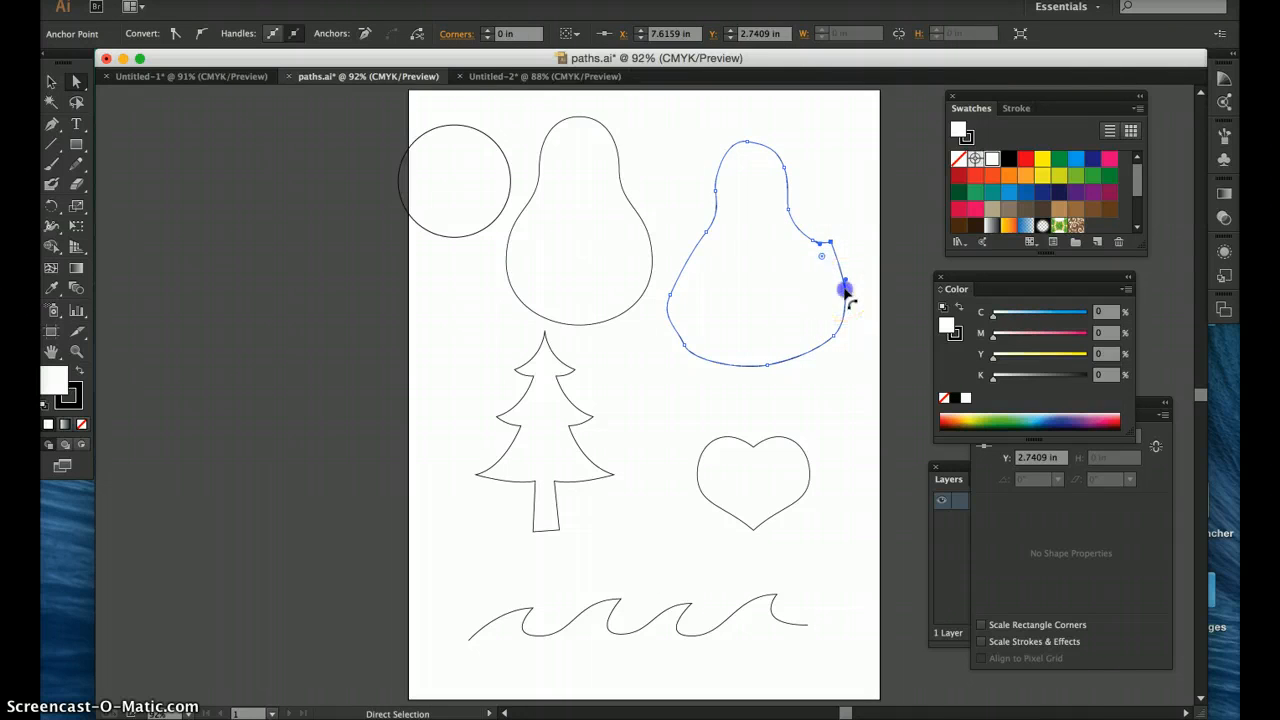
left_click_drag(846, 294, 857, 304)
left_click(766, 323)
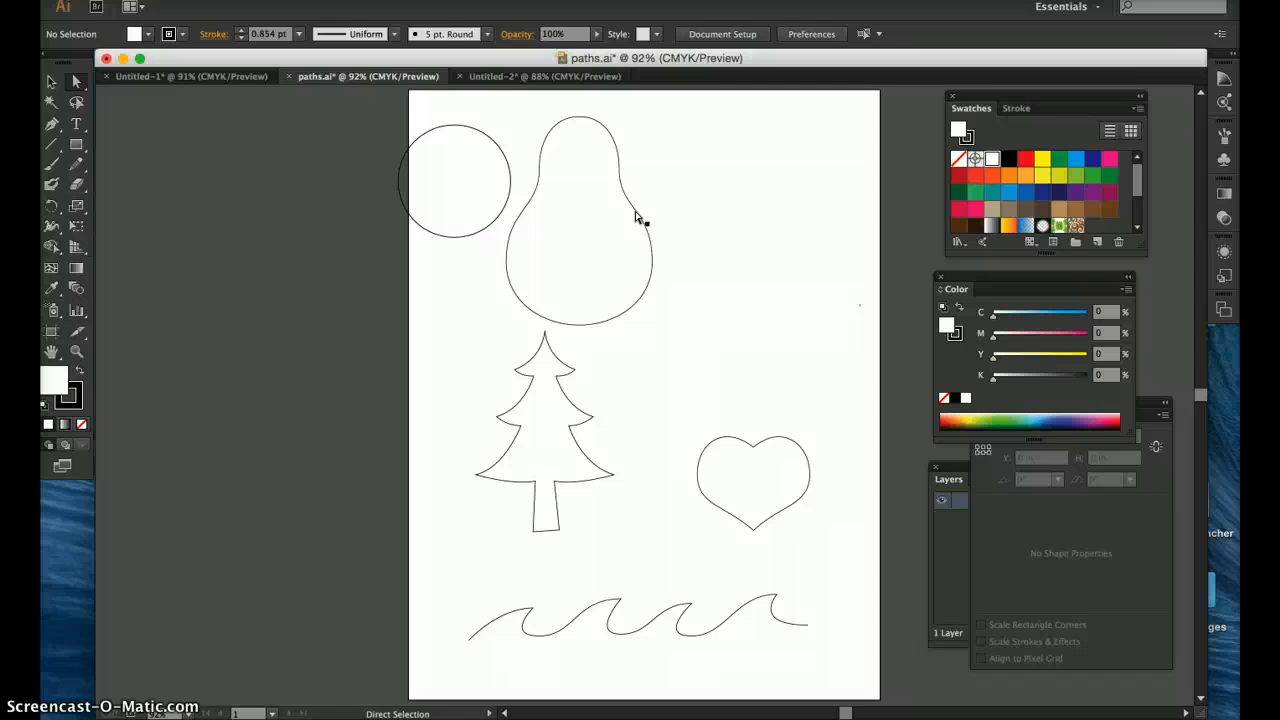
Examine the sample pear's anchors and handles with Direct Selection, and delete the whole pear.
left_click(541, 158)
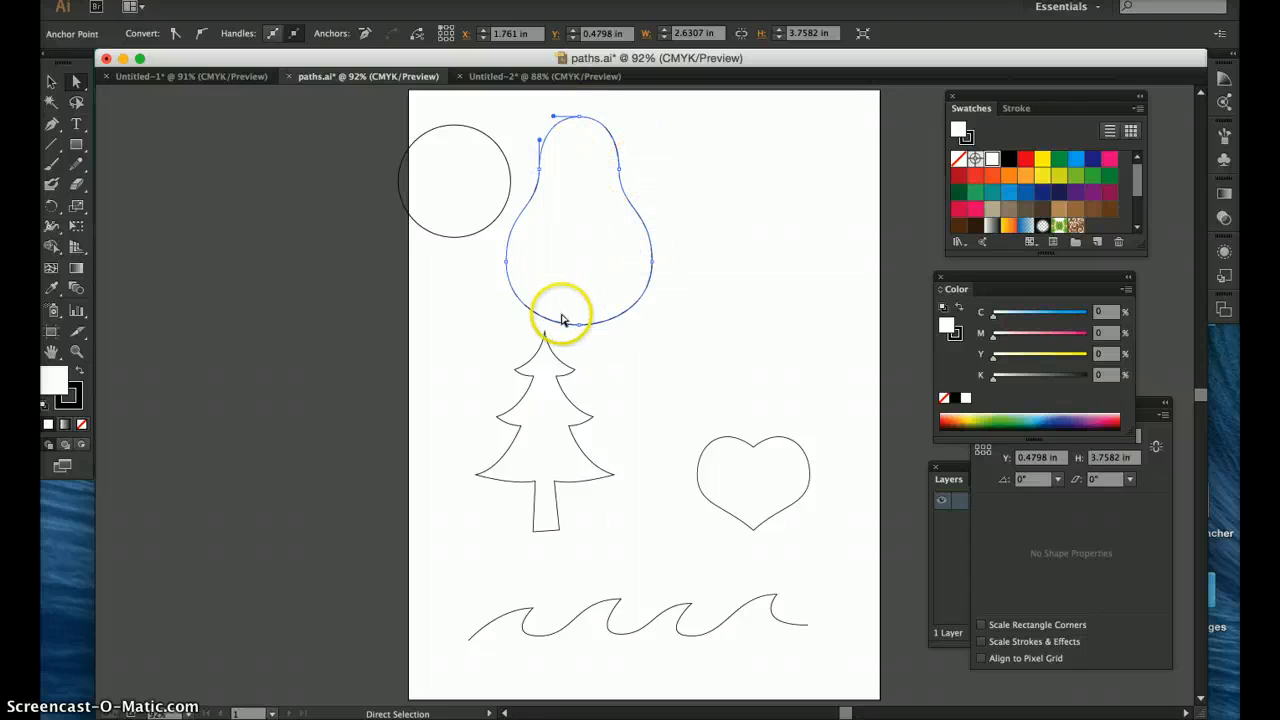
left_click(540, 172)
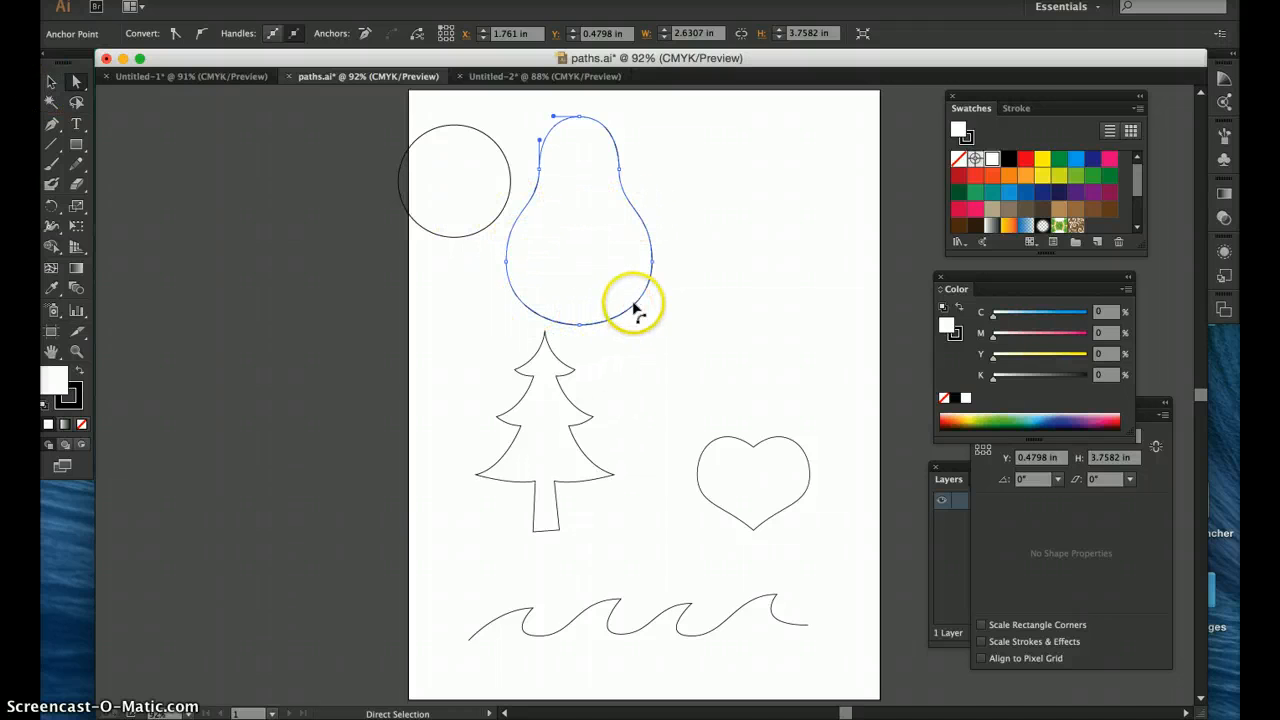
left_click(51, 81)
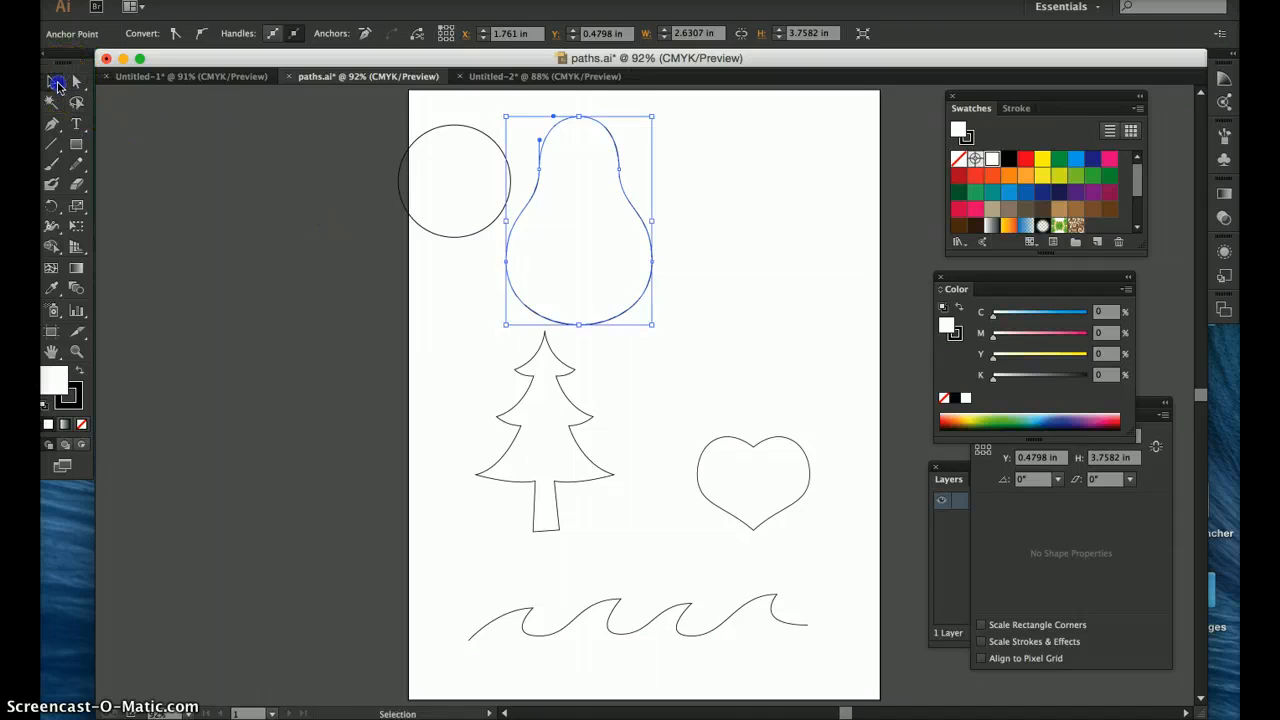
key("Delete")
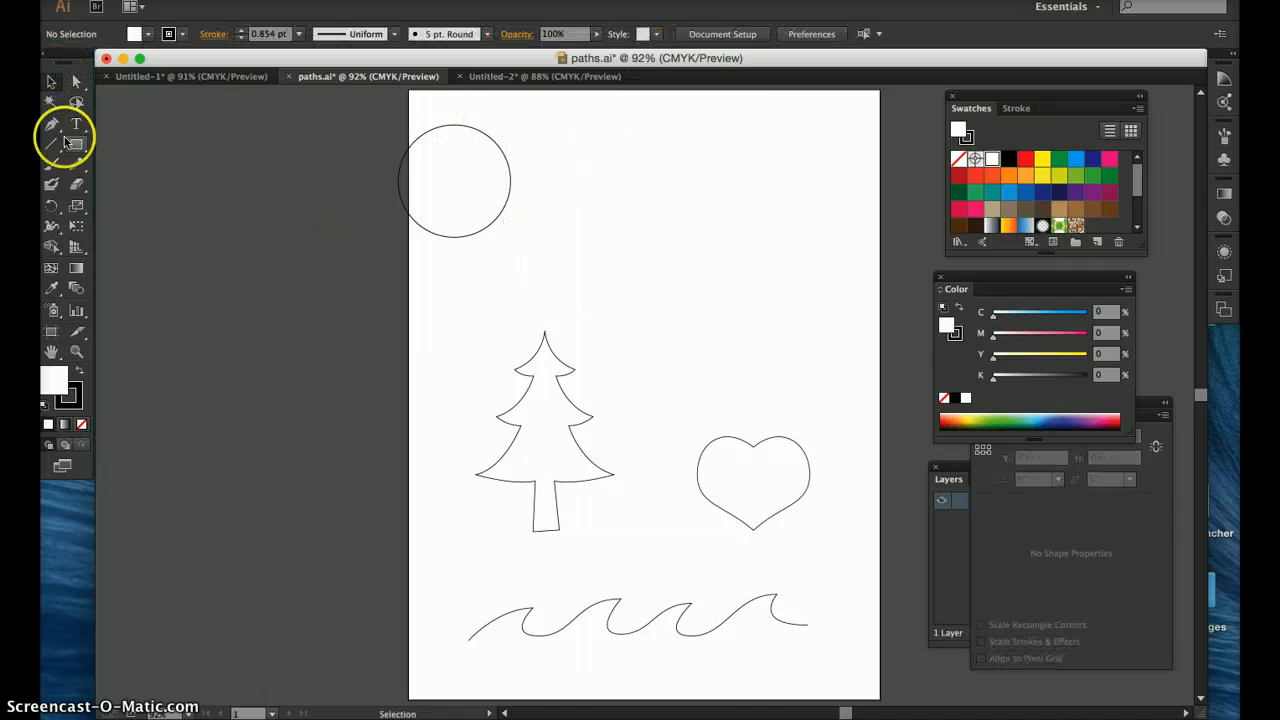
Try drawing a closed pear above the heart with the Pen tool, using six smooth anchors with overly long handles, and delete it.
left_click(51, 124)
left_click(706, 152)
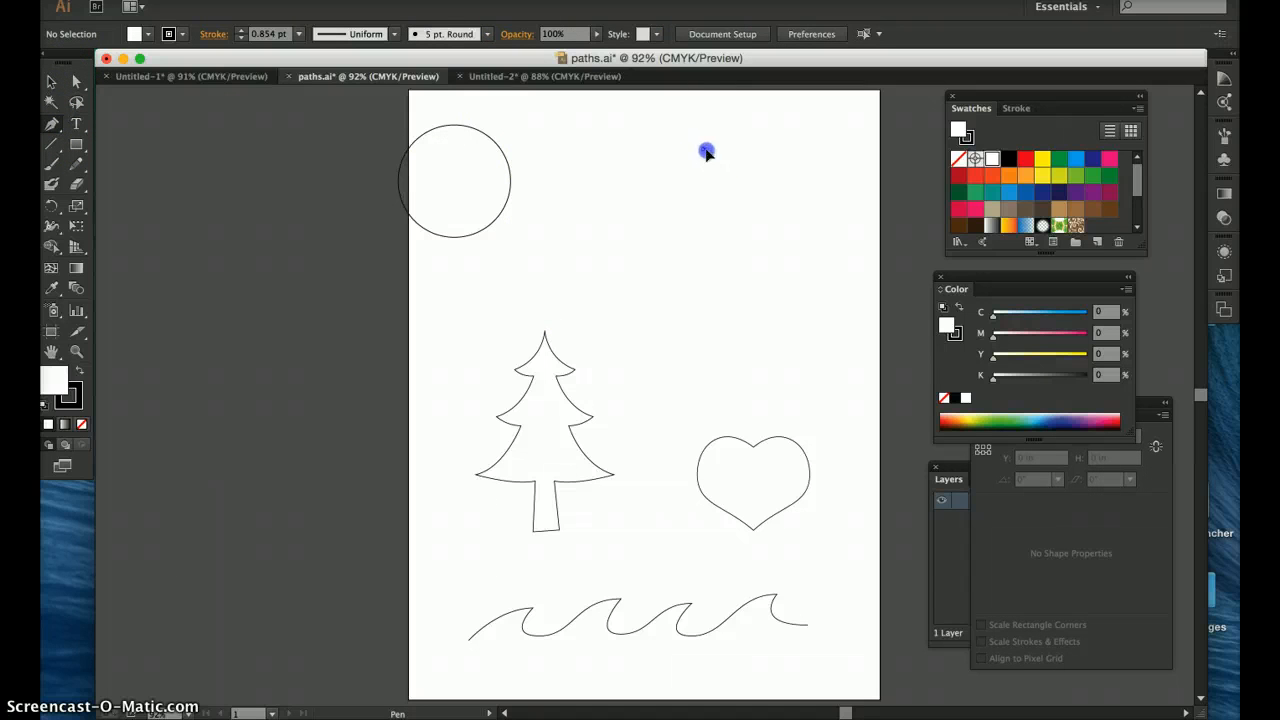
left_click_drag(806, 153, 806, 150)
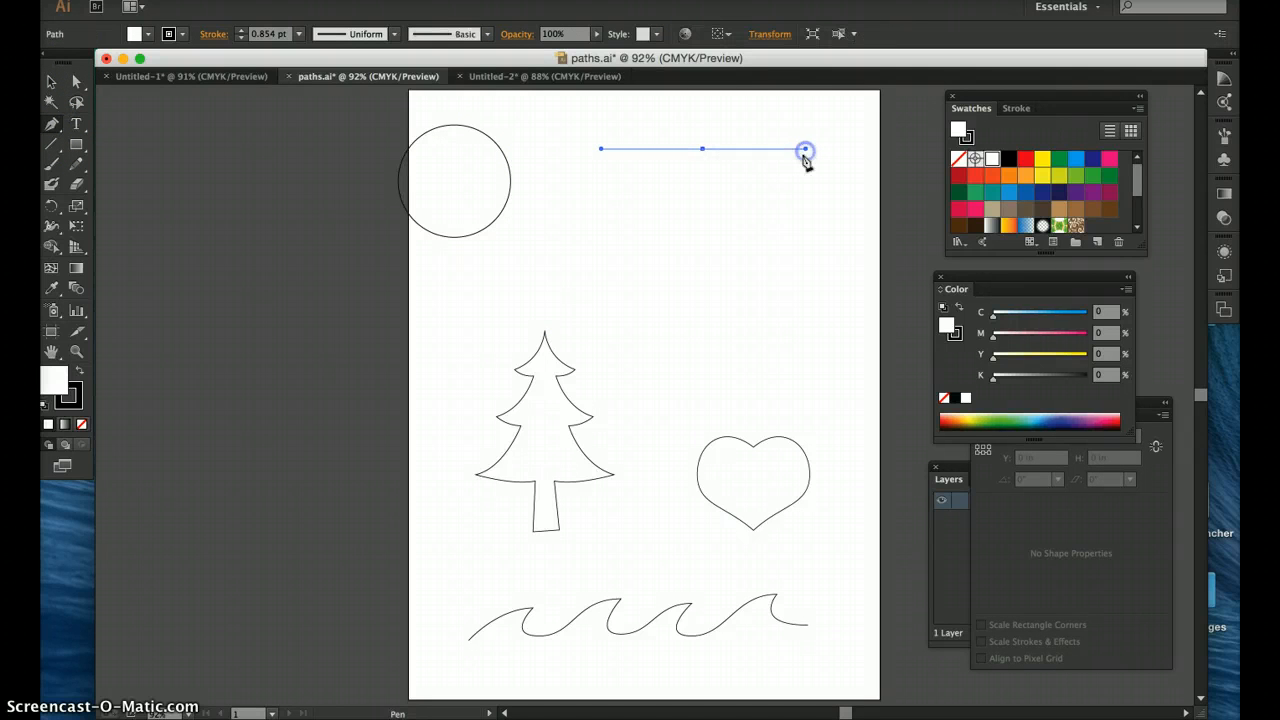
left_click(758, 198)
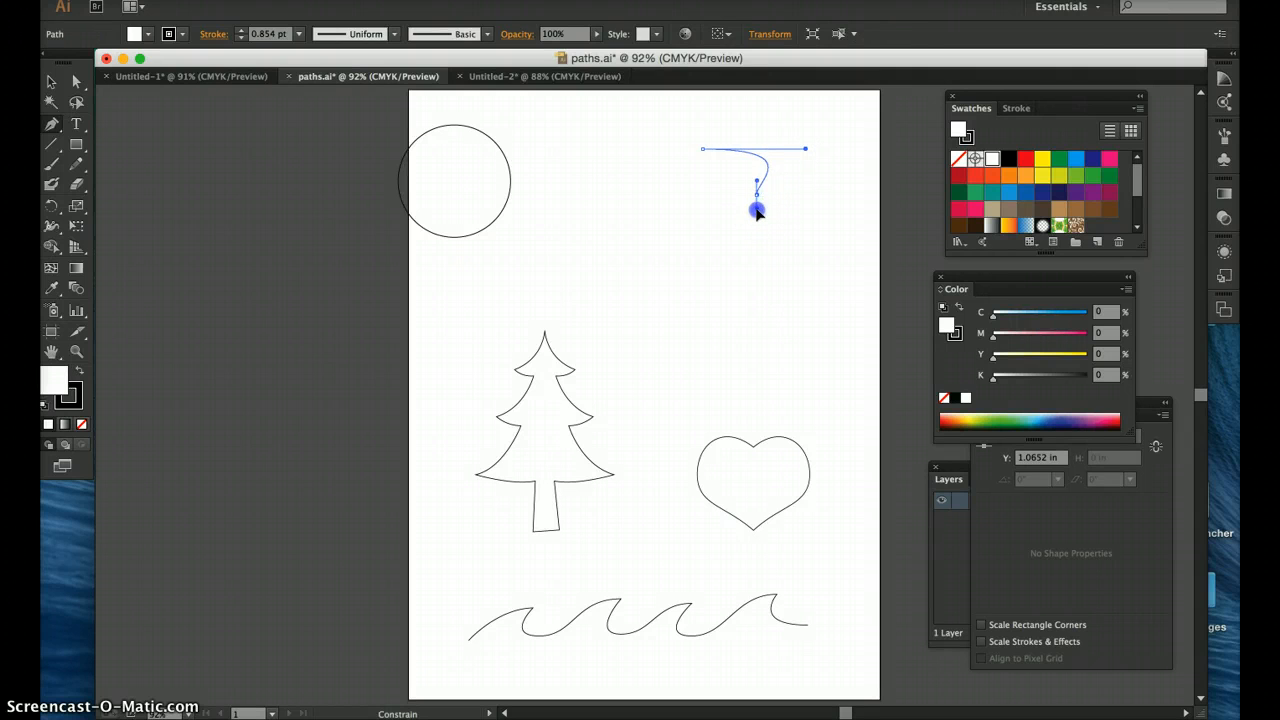
left_click_drag(851, 262, 892, 400)
left_click_drag(683, 367, 541, 329)
left_click_drag(587, 272, 597, 151)
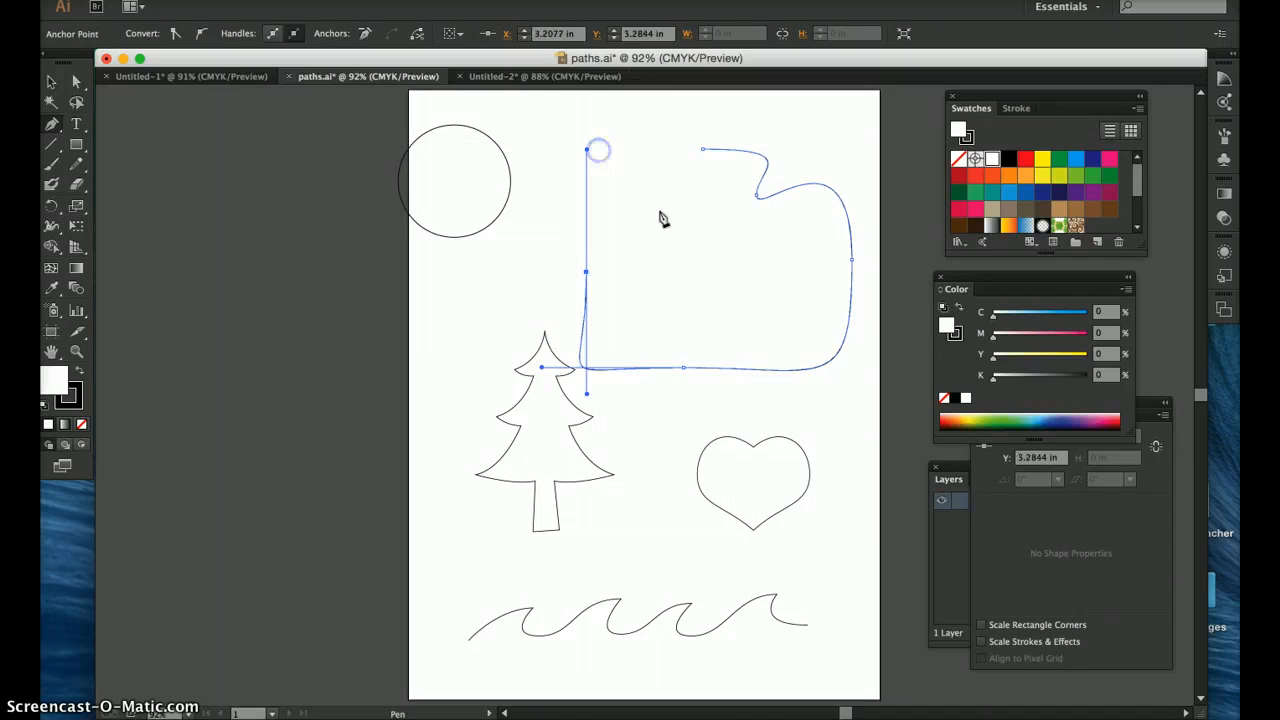
left_click_drag(684, 230, 805, 149)
left_click(701, 151)
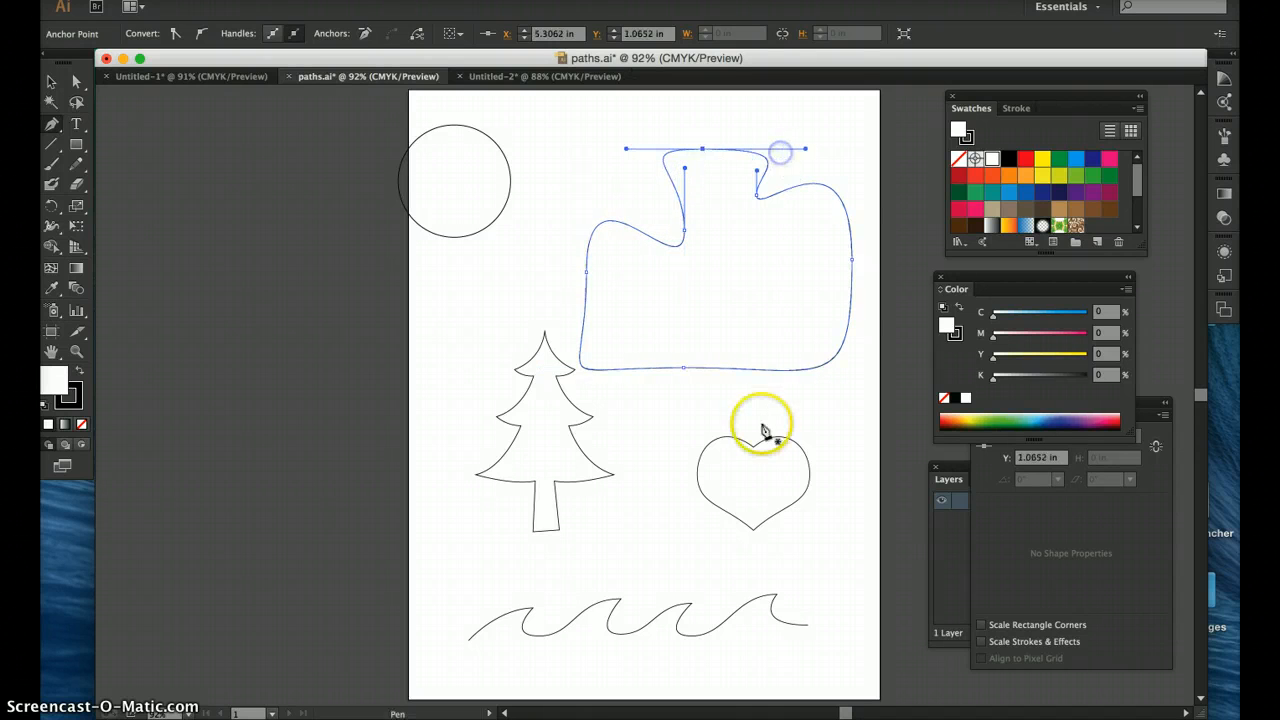
key("Delete")
key("Delete")
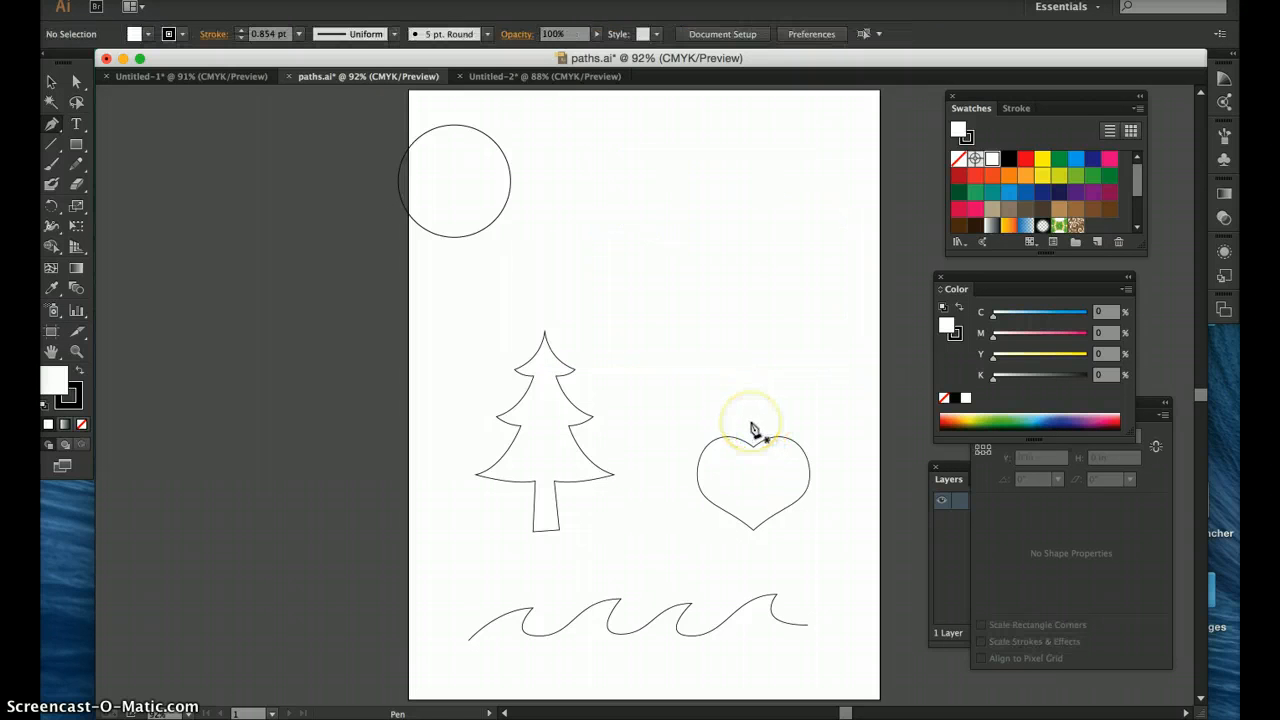
Draw a closed pear above the heart with the Pen tool, using six smooth anchors with shorter, balanced handles, and remove the outline.
left_click_drag(694, 149, 731, 151)
left_click_drag(753, 208, 754, 244)
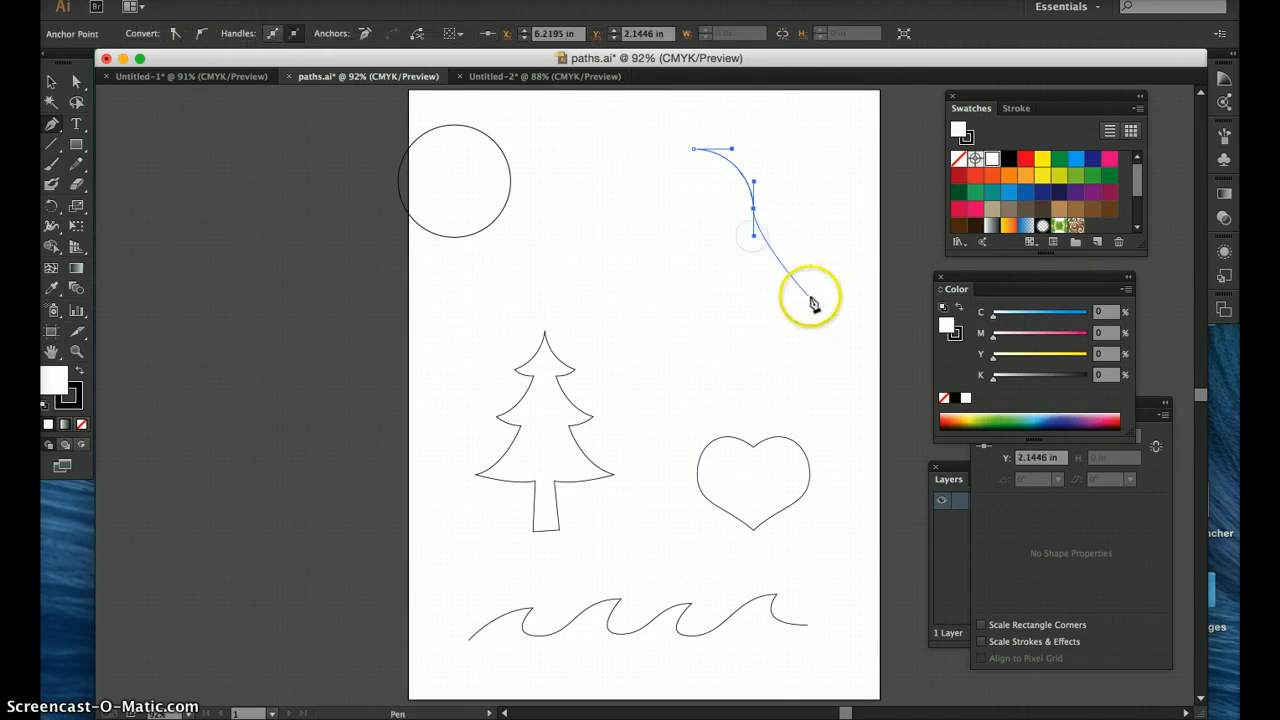
left_click_drag(828, 293, 821, 345)
left_click_drag(715, 408, 603, 409)
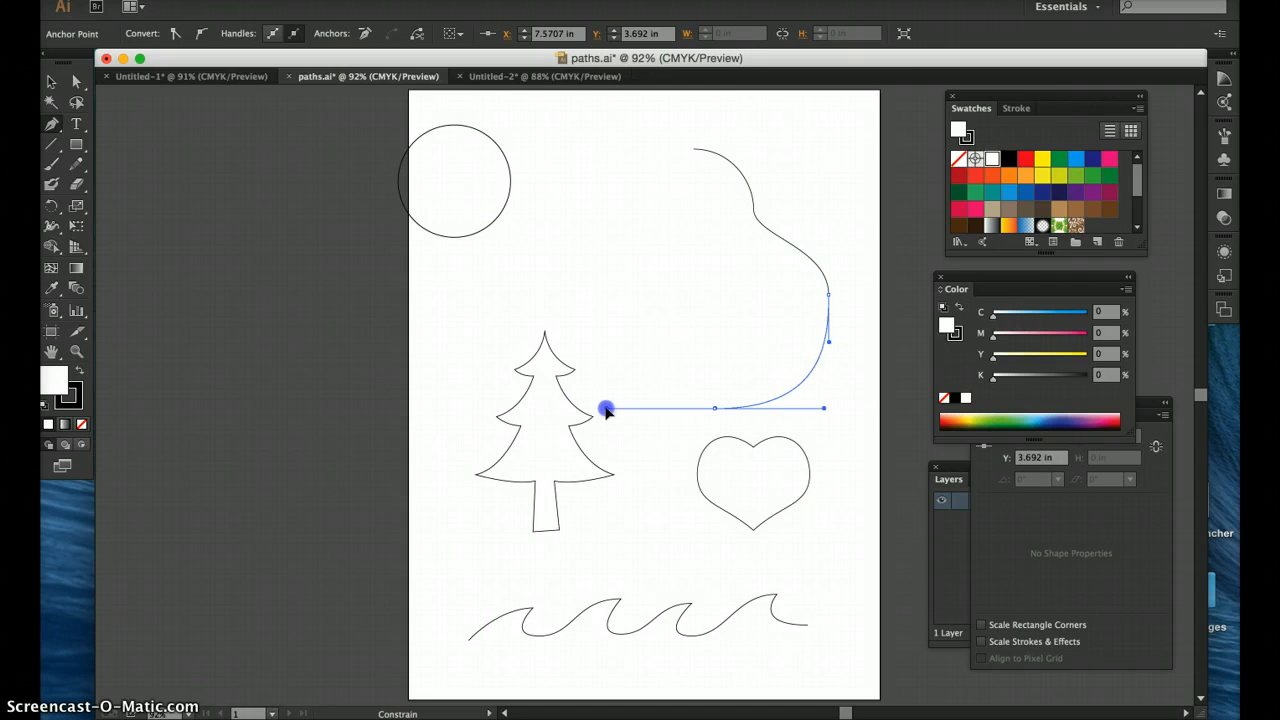
left_click_drag(606, 410, 642, 408)
left_click(602, 297)
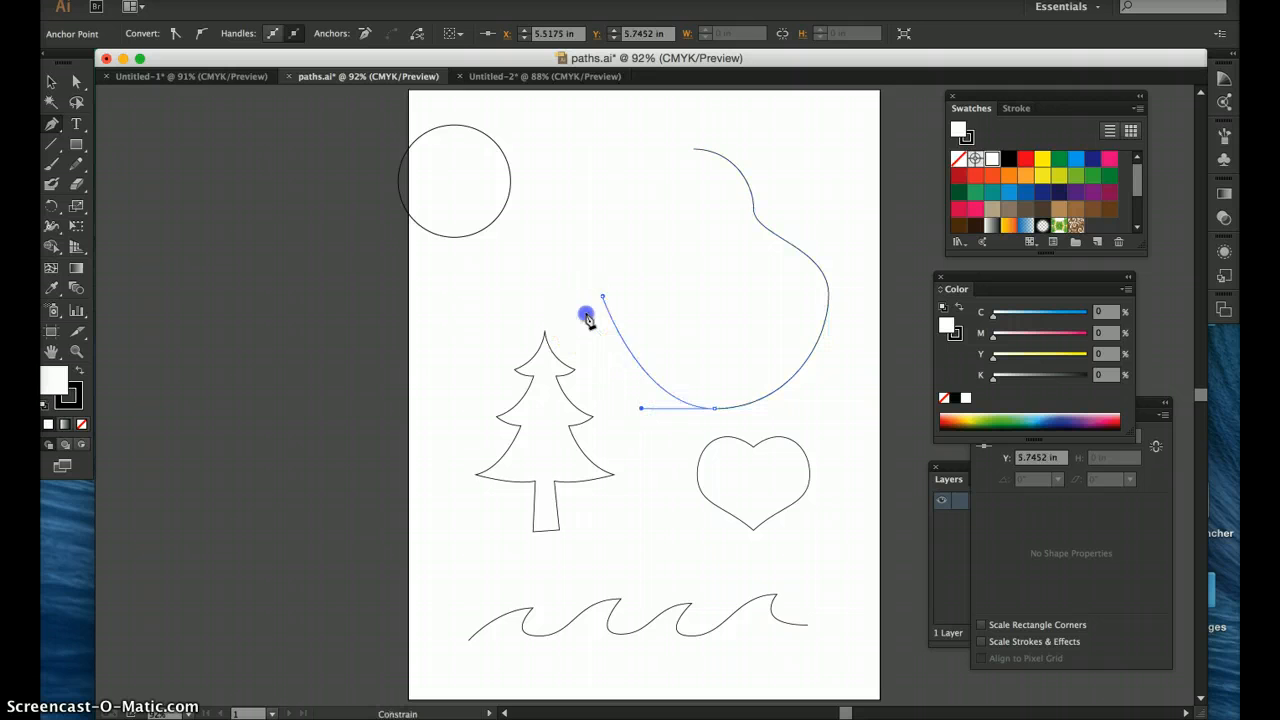
left_click_drag(589, 318, 732, 149)
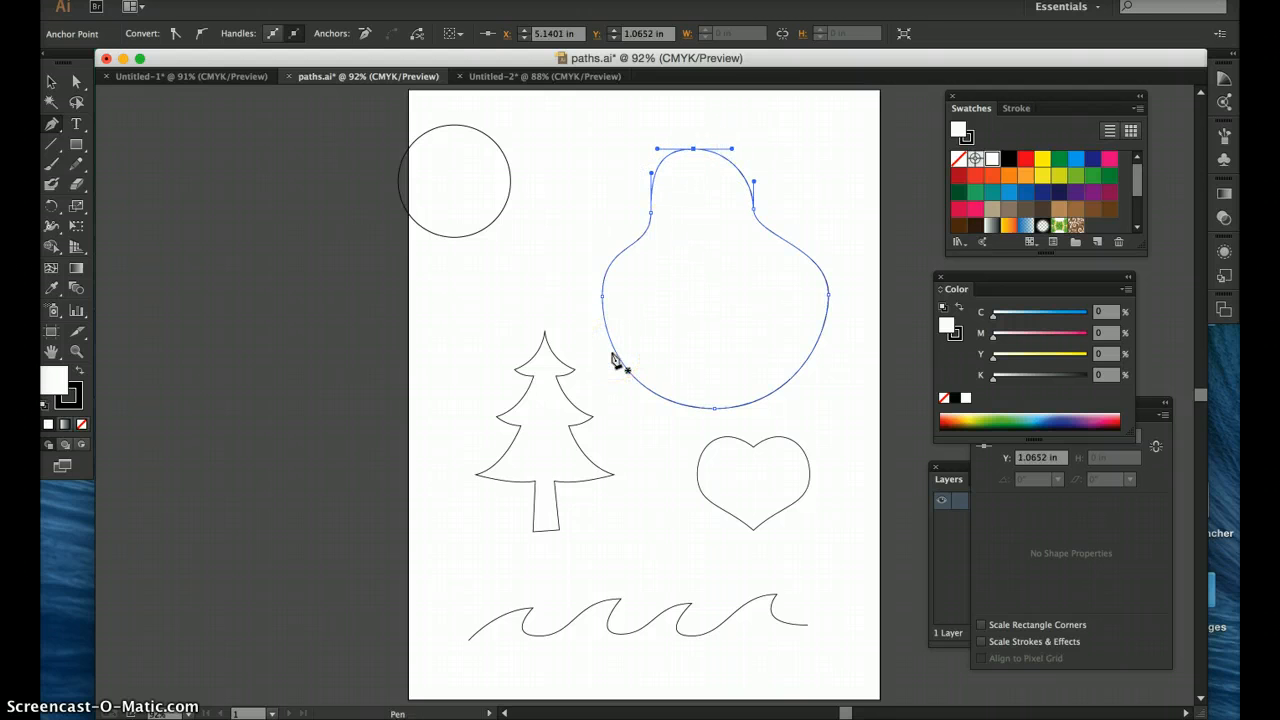
key("super+shift+a")
left_click(600, 366)
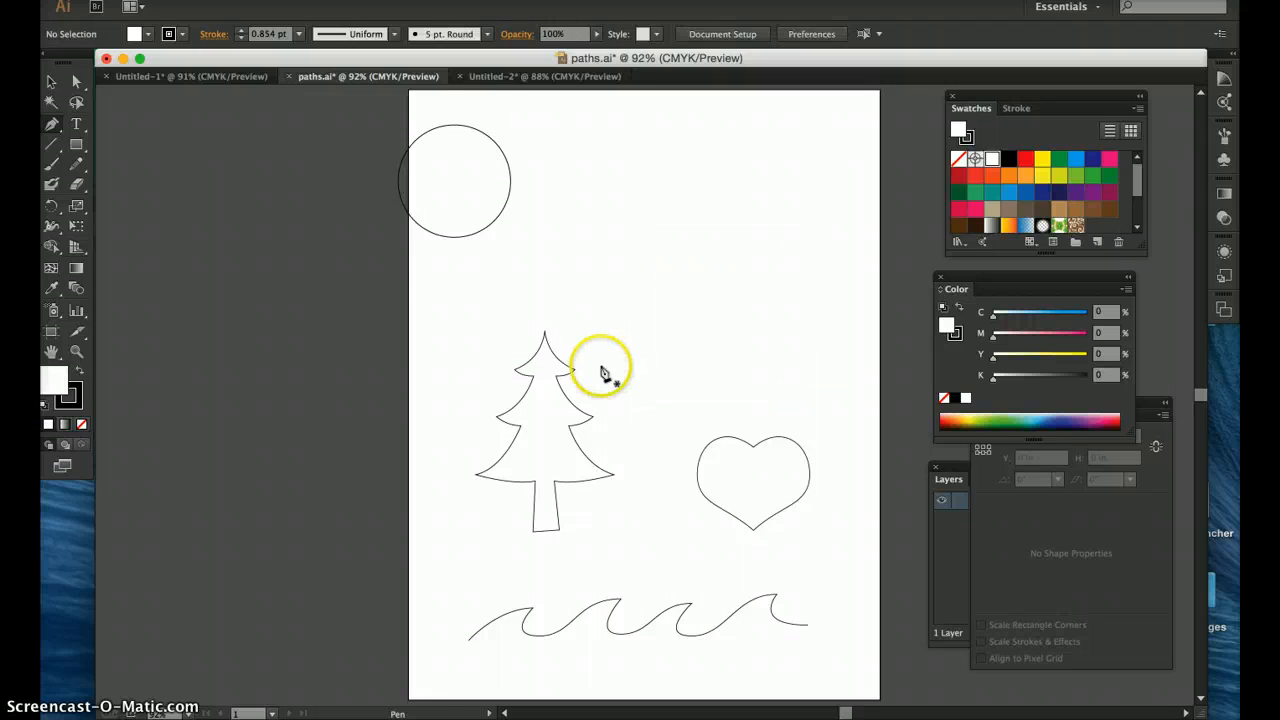
Move the circle fully onto the artboard, to the upper middle above the tree and heart, with the Selection tool.
left_click(52, 80)
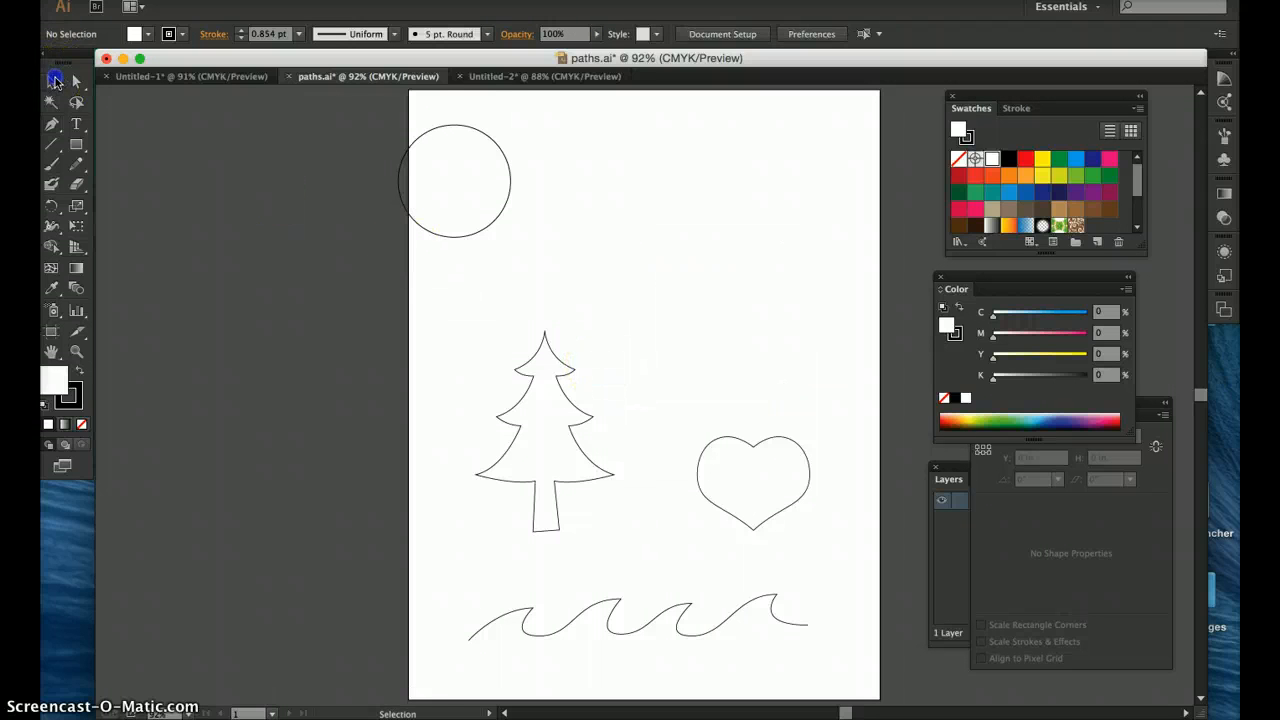
left_click(449, 133)
left_click_drag(451, 127, 662, 153)
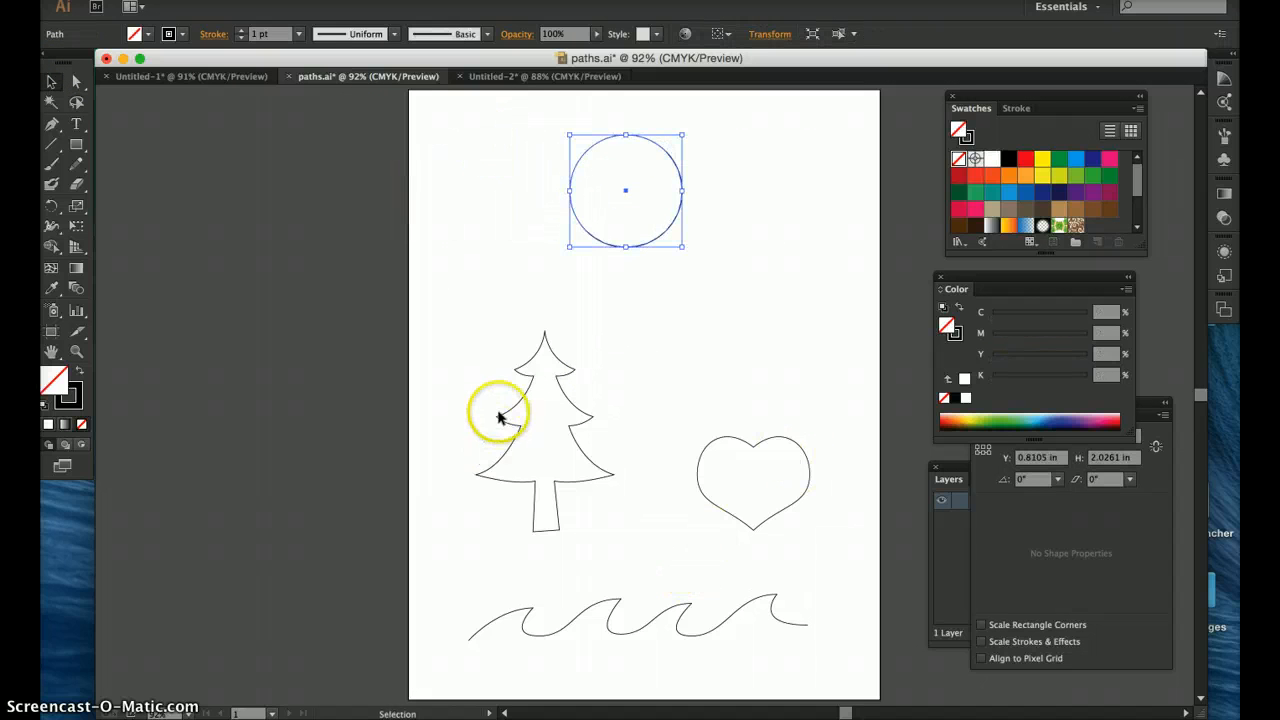